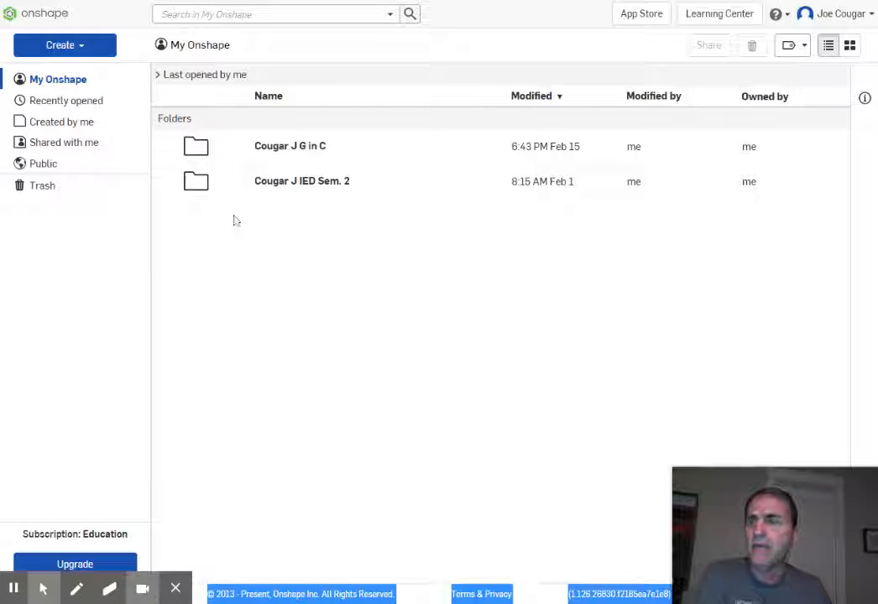
Review the share settings of the IED Sem. 2 folder, including the existing collaborator's permissions.
{"action": "left_click", "coordinate": [277, 183]}
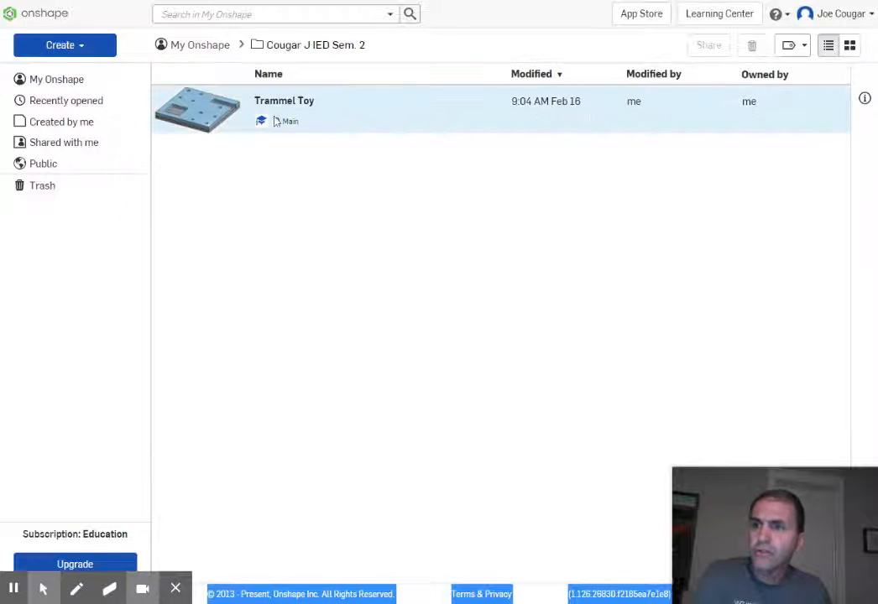
{"action": "left_click", "coordinate": [180, 49]}
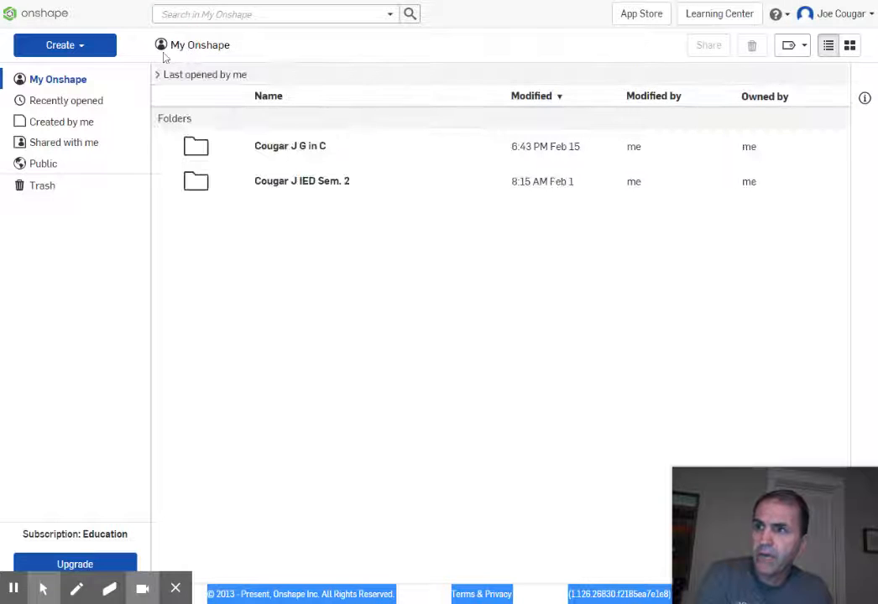
{"action": "right_click", "coordinate": [195, 189]}
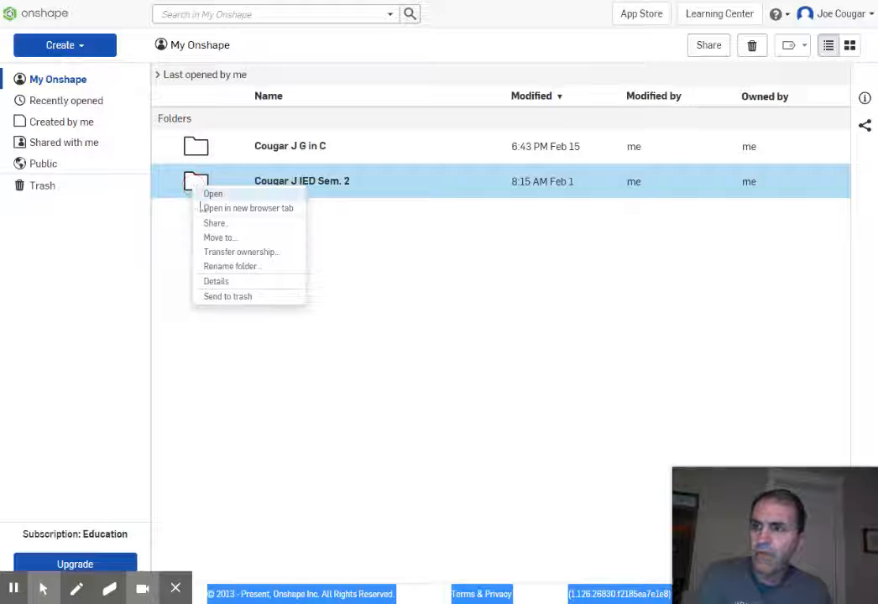
{"action": "left_click", "coordinate": [214, 223]}
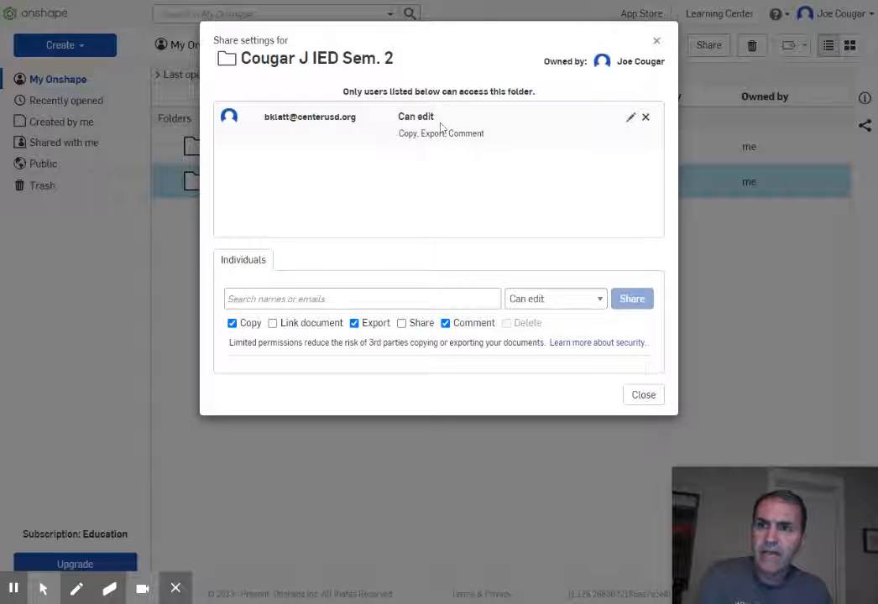
{"action": "left_click", "coordinate": [631, 120]}
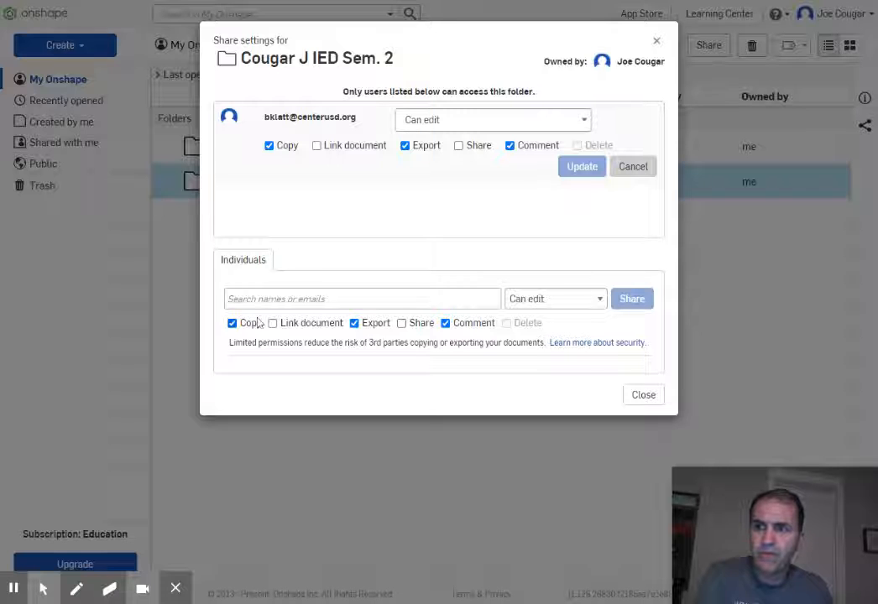
{"action": "left_click", "coordinate": [657, 42]}
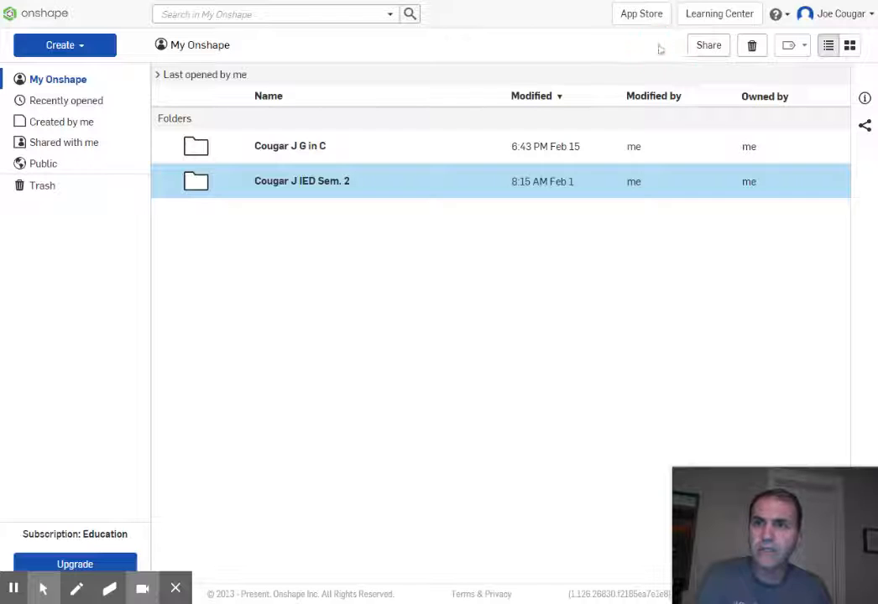
{"action": "left_click", "coordinate": [400, 337]}
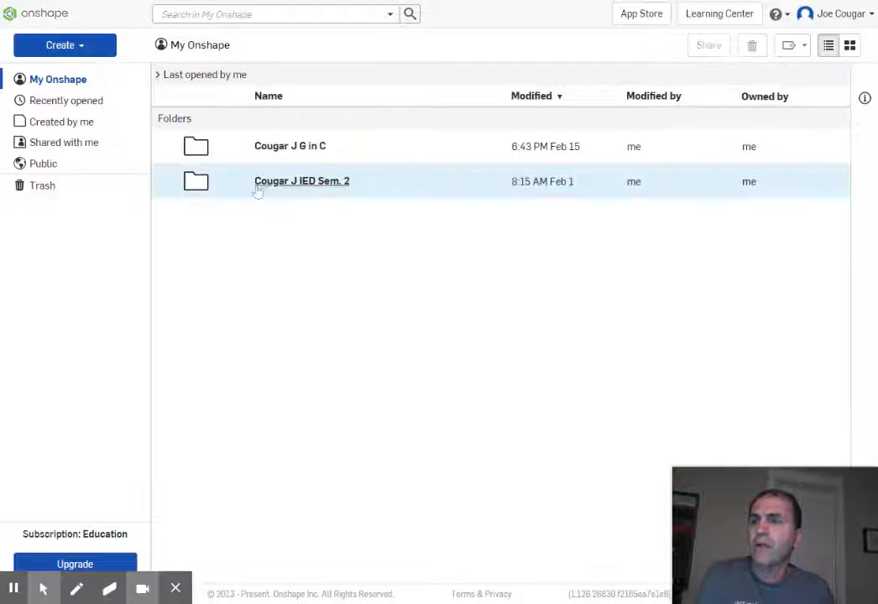
Open the IED Sem. 2 folder and start a new document inside it.
{"action": "left_click", "coordinate": [208, 184]}
{"action": "double_click", "coordinate": [208, 184]}
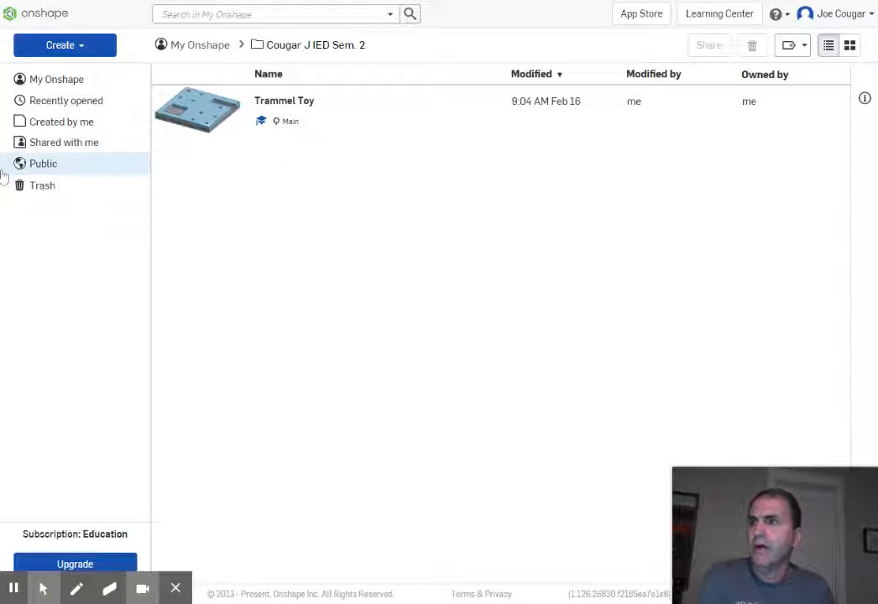
{"action": "left_click", "coordinate": [91, 44]}
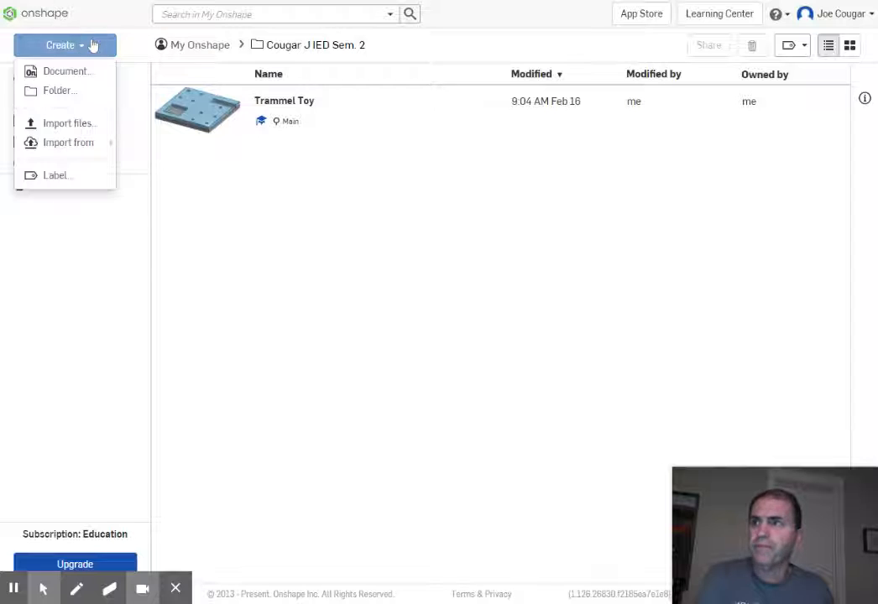
{"action": "left_click", "coordinate": [59, 74]}
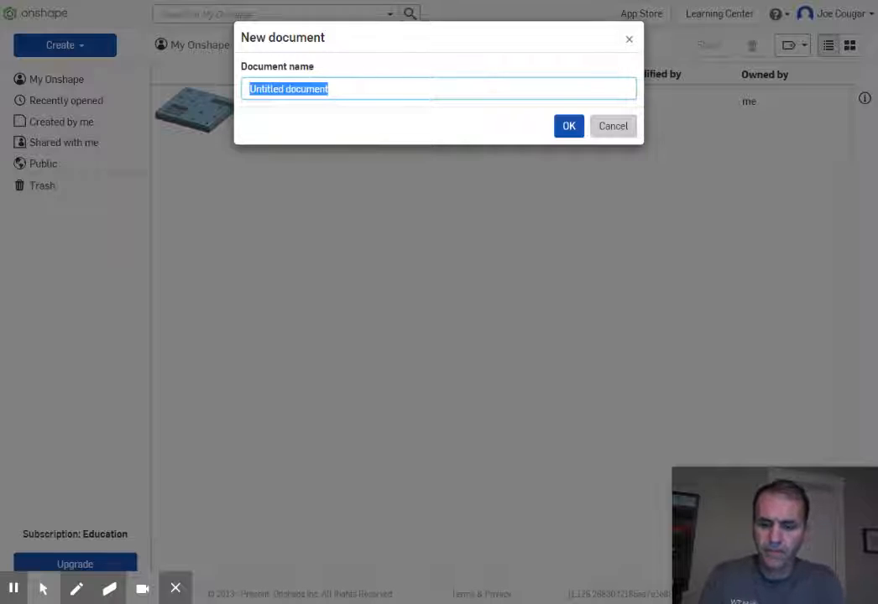
{"action": "type", "text": "aaaaaaaaaaaaaaaaaaaaaaau"}
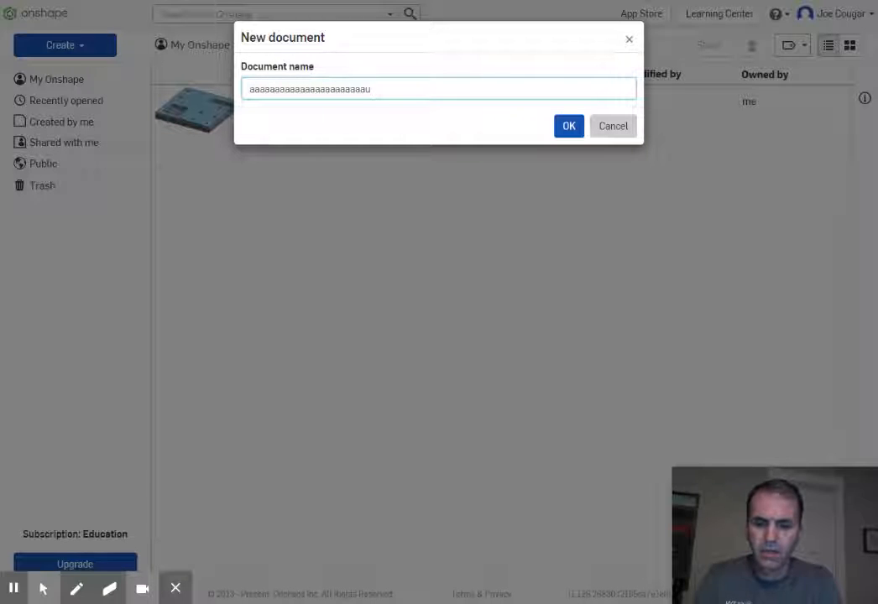
{"action": "key", "text": "BackSpace"}
{"action": "key", "text": "BackSpace"}
{"action": "key", "text": "BackSpace"}
{"action": "key", "text": "BackSpace"}
{"action": "key", "text": "BackSpace"}
{"action": "key", "text": "BackSpace"}
{"action": "key", "text": "BackSpace"}
{"action": "key", "text": "BackSpace"}
{"action": "key", "text": "BackSpace"}
{"action": "key", "text": "BackSpace"}
{"action": "key", "text": "BackSpace"}
{"action": "key", "text": "BackSpace"}
{"action": "key", "text": "BackSpace"}
{"action": "key", "text": "BackSpace"}
{"action": "key", "text": "BackSpace"}
{"action": "key", "text": "BackSpace"}
{"action": "key", "text": "BackSpace"}
{"action": "key", "text": "BackSpace"}
{"action": "key", "text": "BackSpace"}
{"action": "key", "text": "BackSpace"}
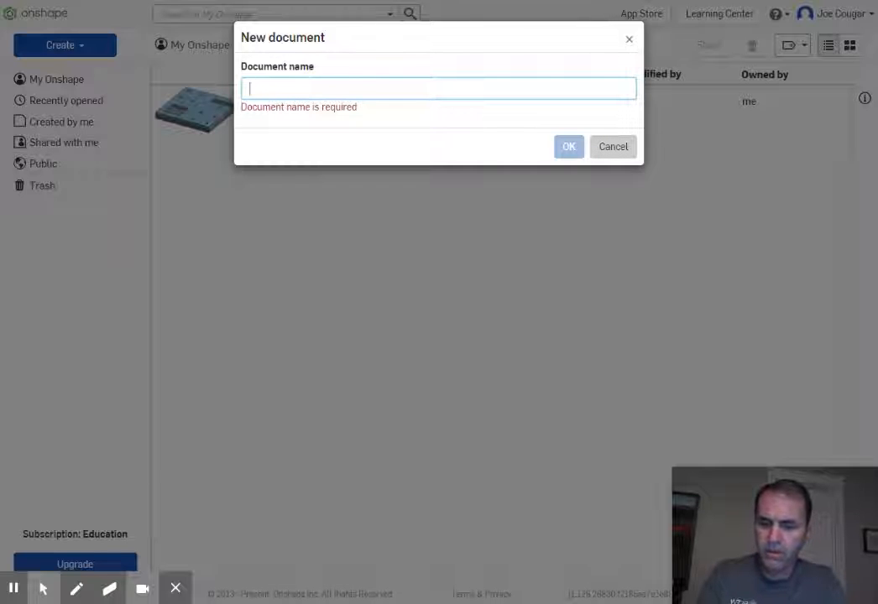
Name the new document Automata and create it.
{"action": "type", "text": "Autom"}
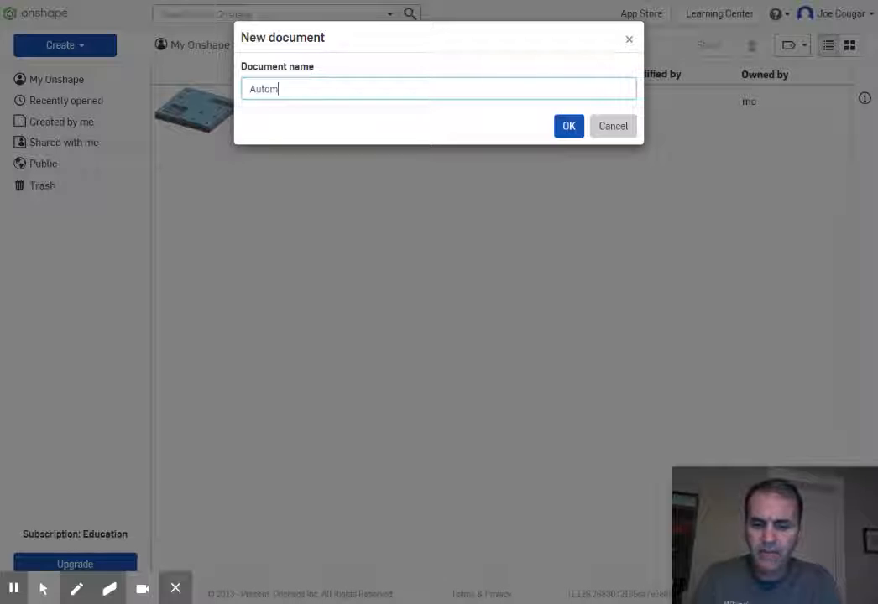
{"action": "type", "text": "ata"}
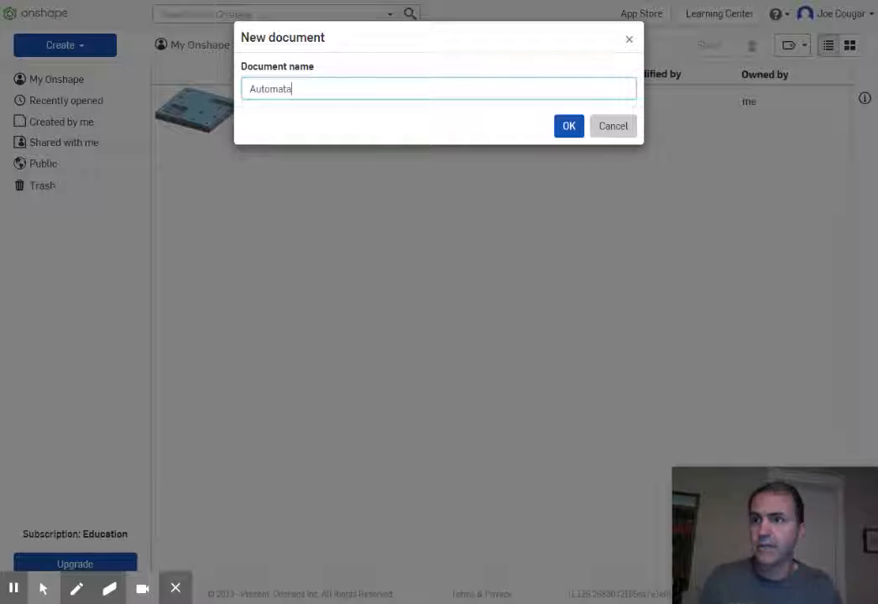
{"action": "left_click", "coordinate": [567, 128]}
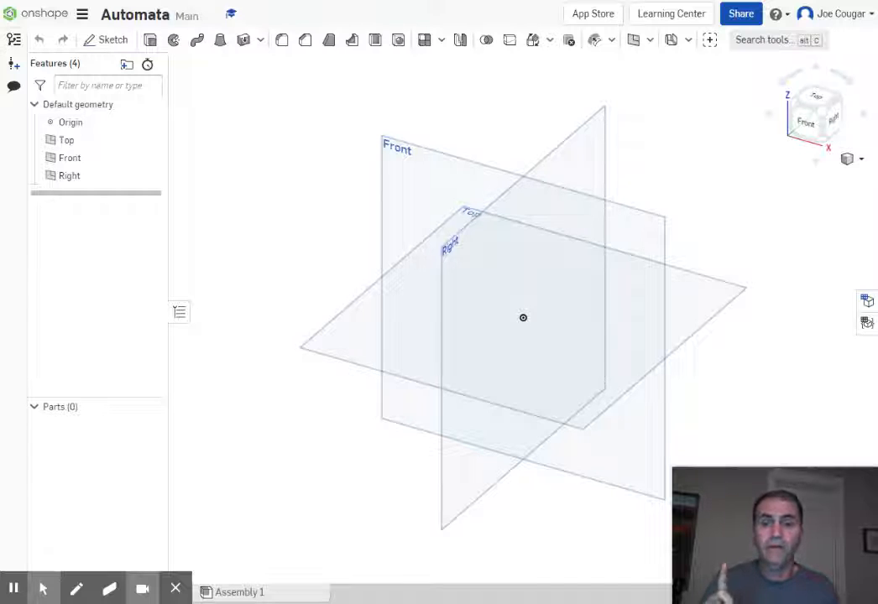
Start a sketch on the Top plane and hide the default planes.
{"action": "left_click", "coordinate": [63, 122]}
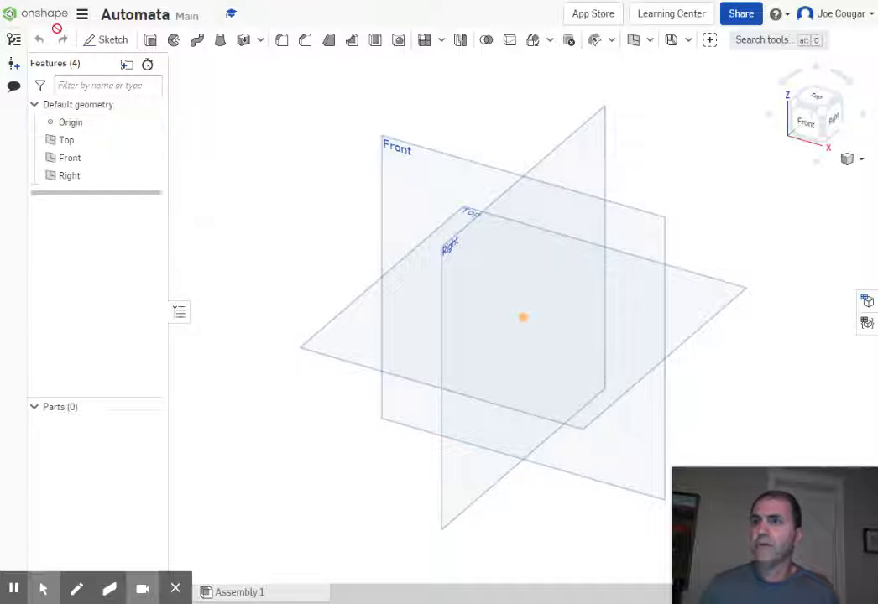
{"action": "left_click", "coordinate": [106, 43]}
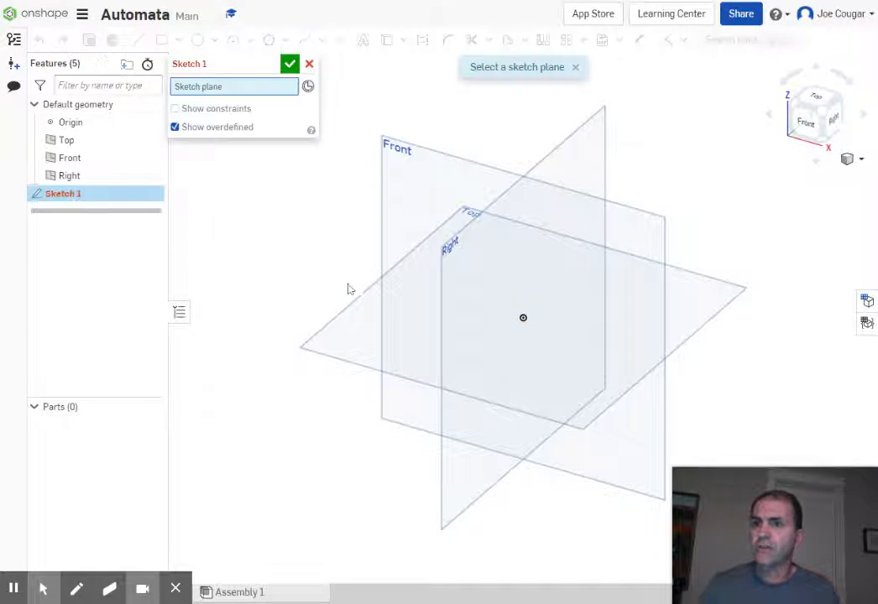
{"action": "left_click", "coordinate": [357, 308]}
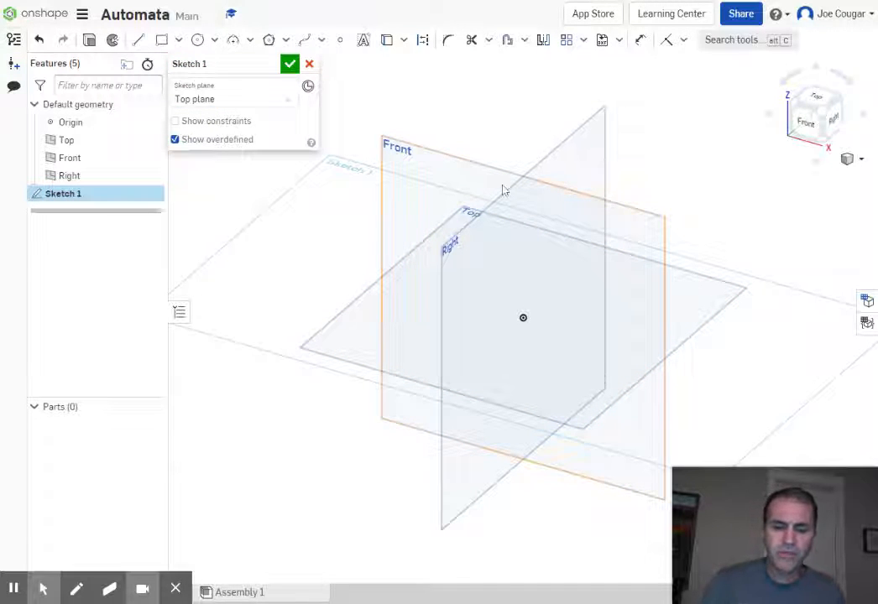
{"action": "key", "text": "p"}
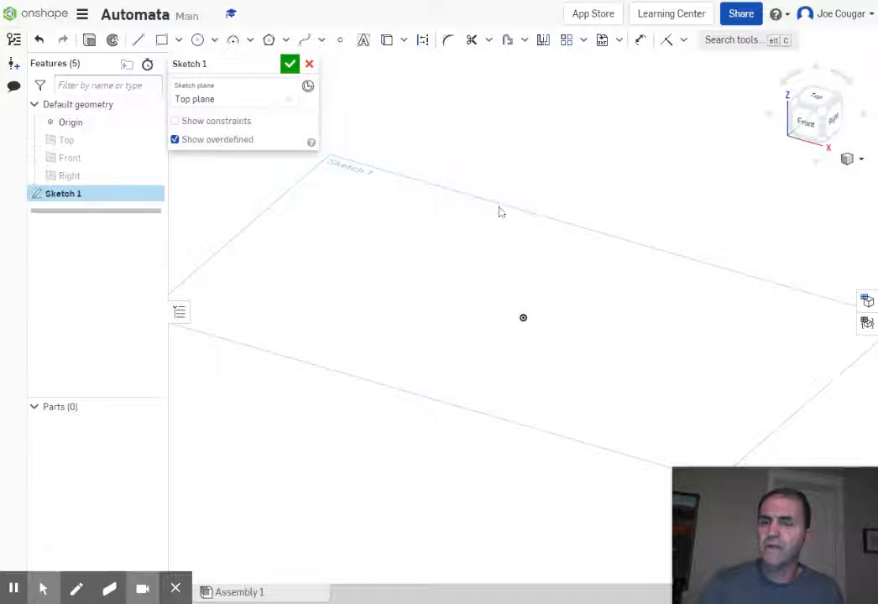
{"action": "key", "text": "n"}
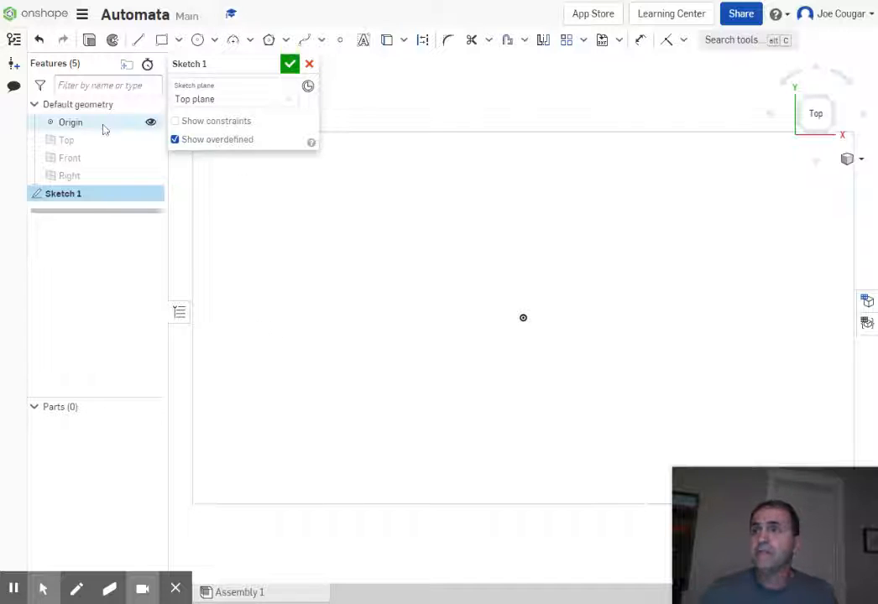
Draw a corner rectangle above and to the left of the origin, with a width of 6 and a height of 4.
{"action": "left_click", "coordinate": [161, 39]}
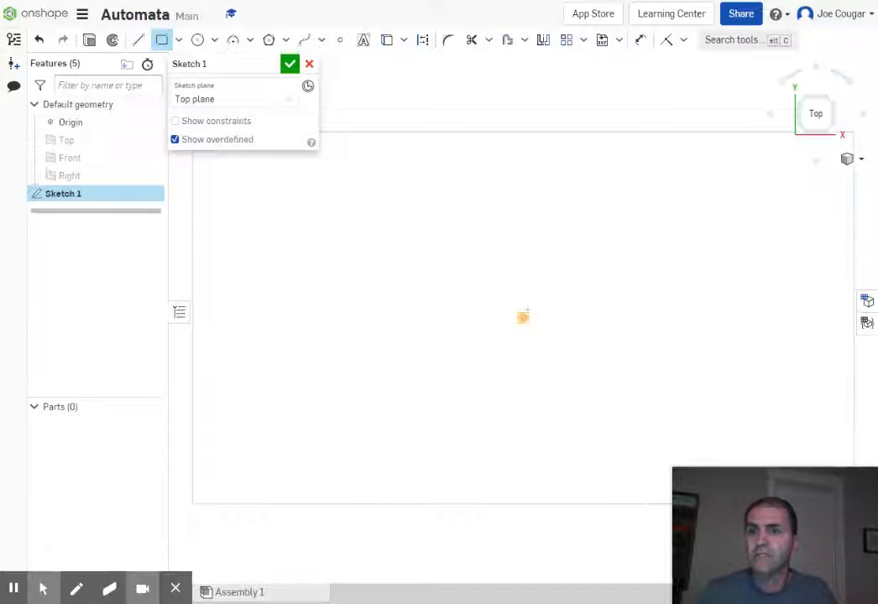
{"action": "left_click", "coordinate": [347, 197]}
{"action": "left_click", "coordinate": [524, 134]}
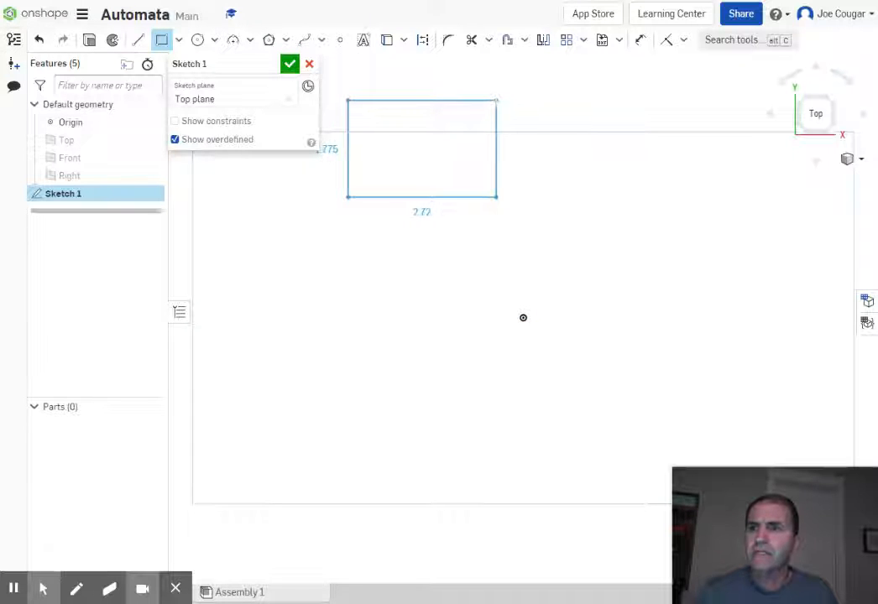
{"action": "left_click", "coordinate": [497, 100]}
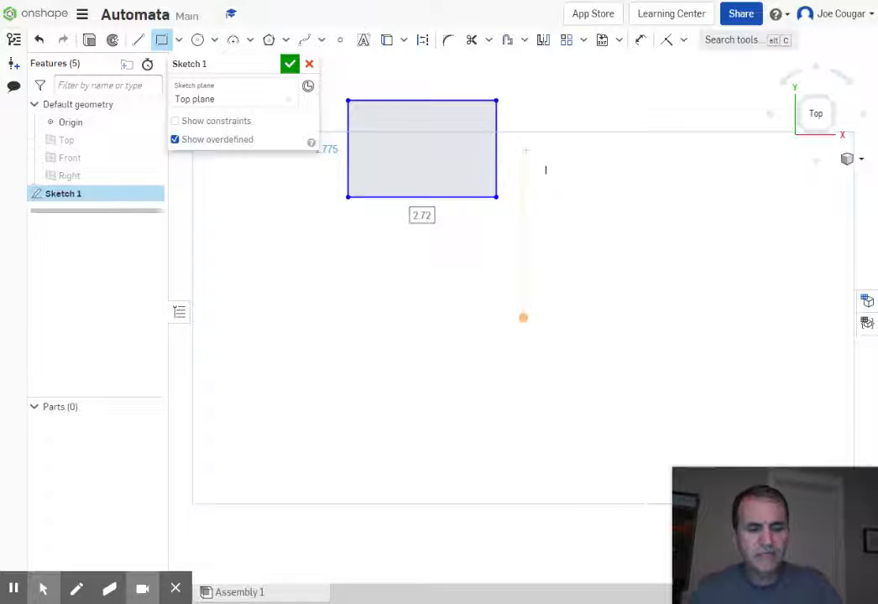
{"action": "type", "text": "6"}
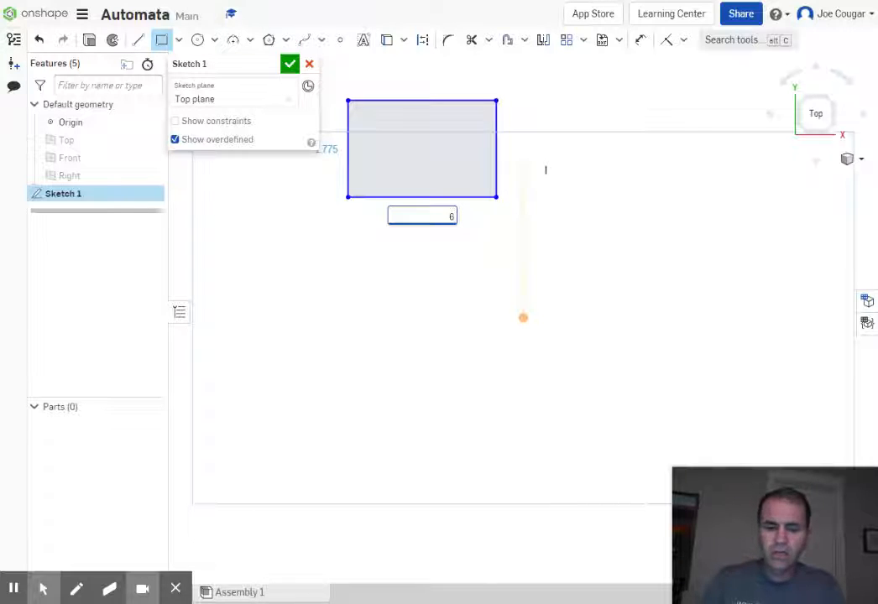
{"action": "key", "text": "Return"}
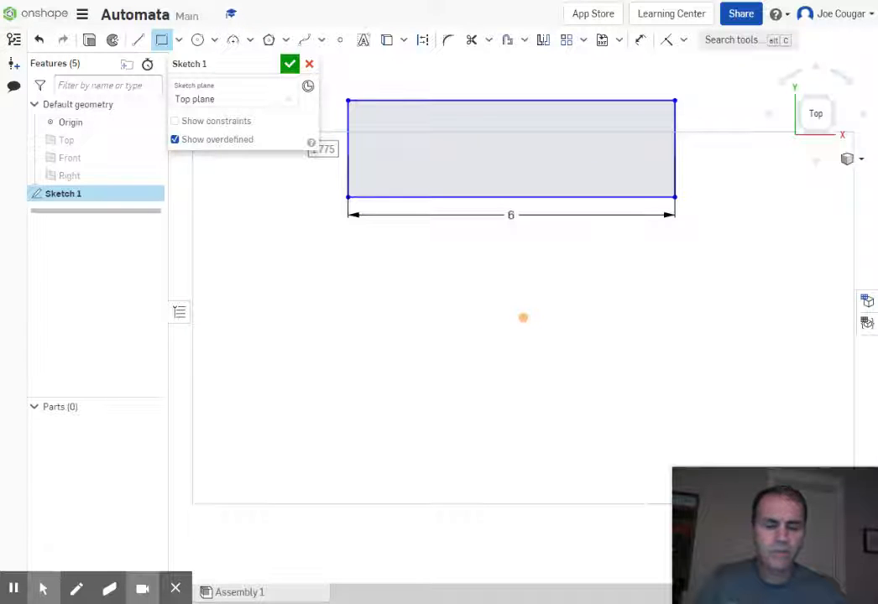
{"action": "type", "text": "4"}
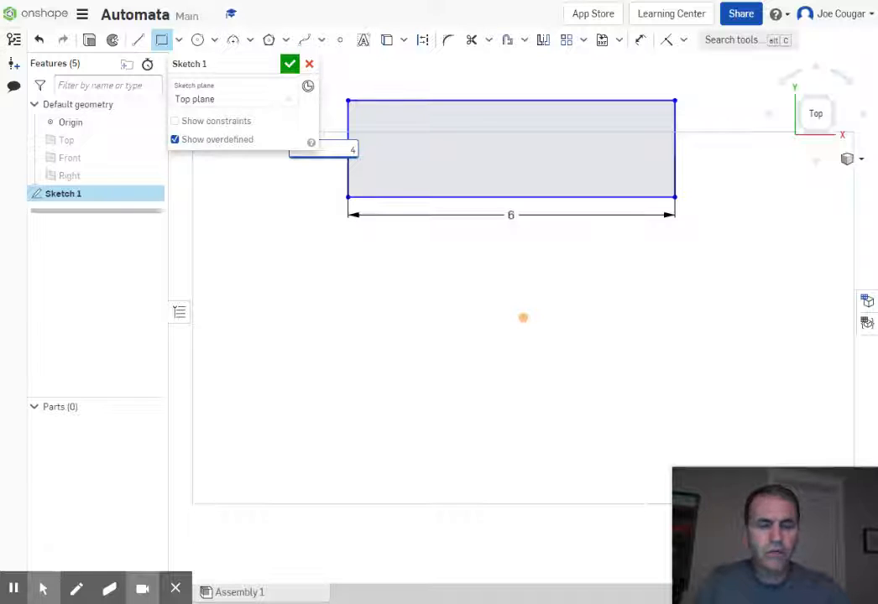
{"action": "key", "text": "Return"}
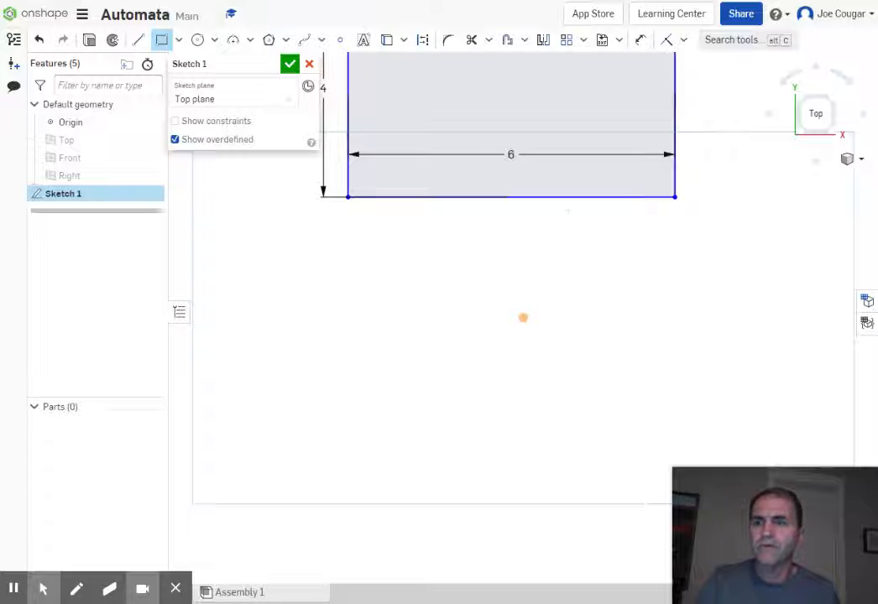
Draw a second rectangle to the right of the first, with a width of 6 and a height of 4.2.
{"action": "middle_click_drag", "start_coordinate": [565, 241], "coordinate": [485, 343]}
{"action": "scroll", "coordinate": [484, 342], "scroll_direction": "up", "scroll_amount": 1}
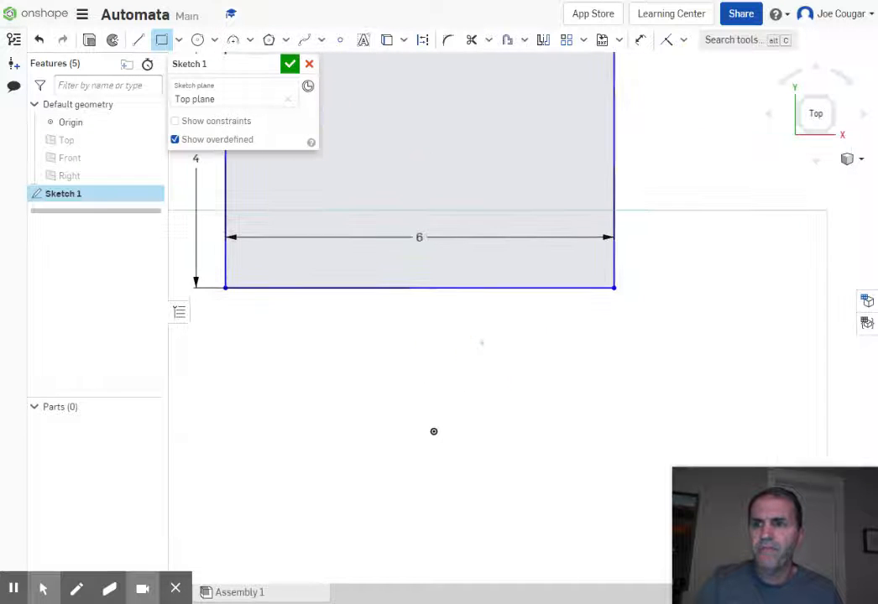
{"action": "scroll", "coordinate": [483, 341], "scroll_direction": "down", "scroll_amount": 2}
{"action": "scroll", "coordinate": [450, 400], "scroll_direction": "down", "scroll_amount": 1}
{"action": "scroll", "coordinate": [466, 390], "scroll_direction": "down", "scroll_amount": 1}
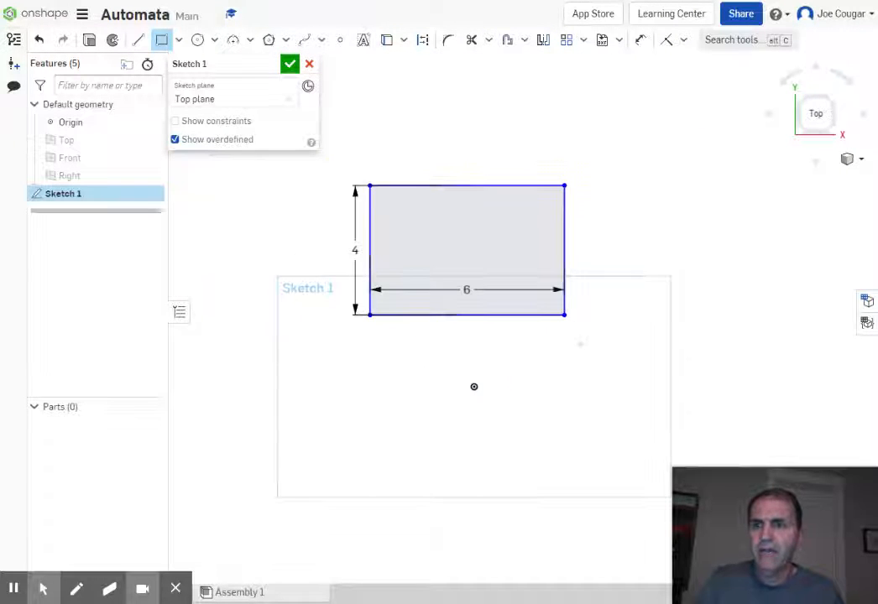
{"action": "middle_click_drag", "start_coordinate": [474, 386], "coordinate": [378, 377]}
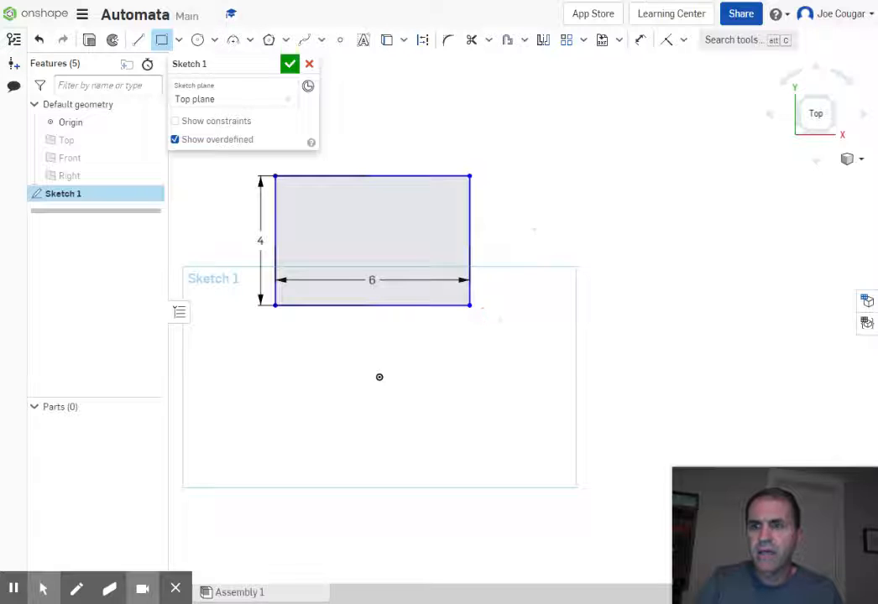
{"action": "left_click_drag", "start_coordinate": [518, 303], "coordinate": [731, 172]}
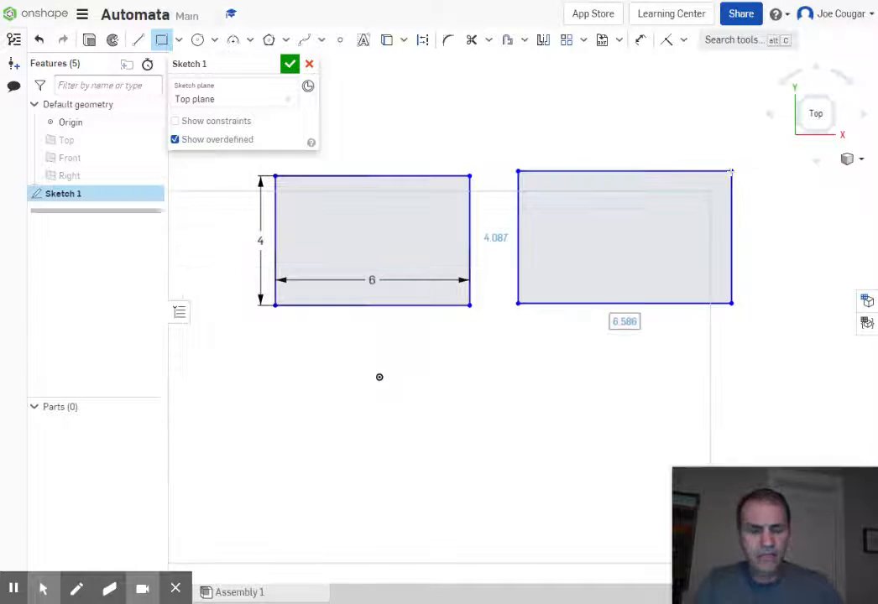
{"action": "type", "text": "6"}
{"action": "key", "text": "Return"}
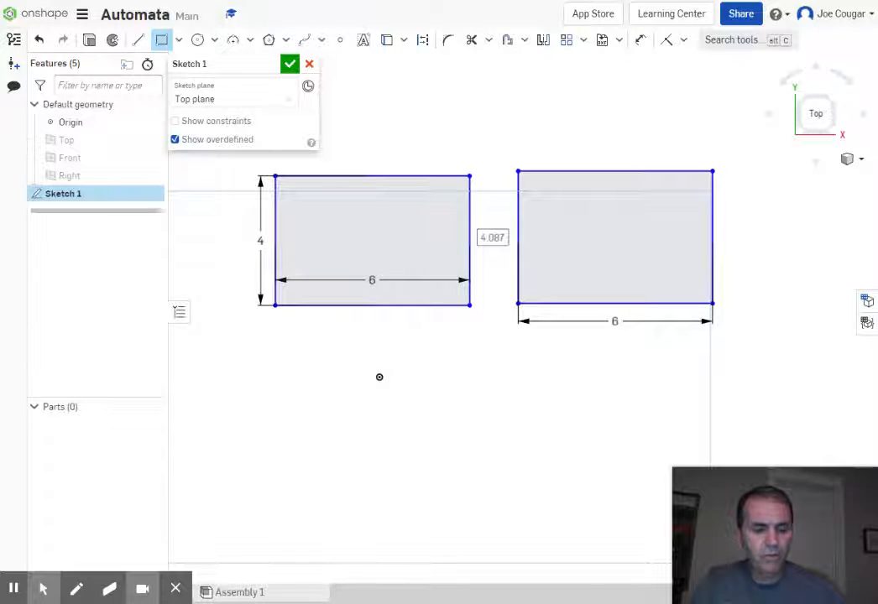
{"action": "type", "text": "4"}
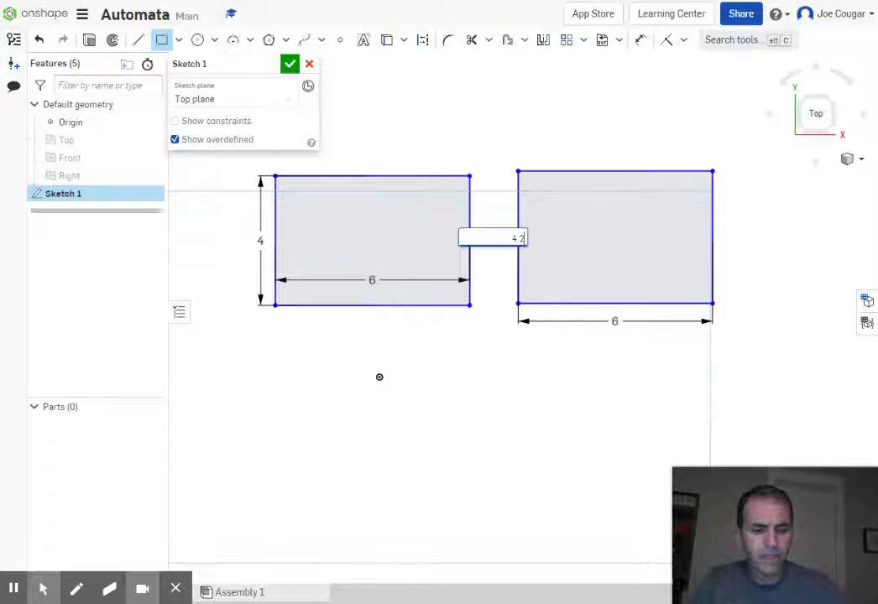
{"action": "type", "text": ".2"}
{"action": "key", "text": "Return"}
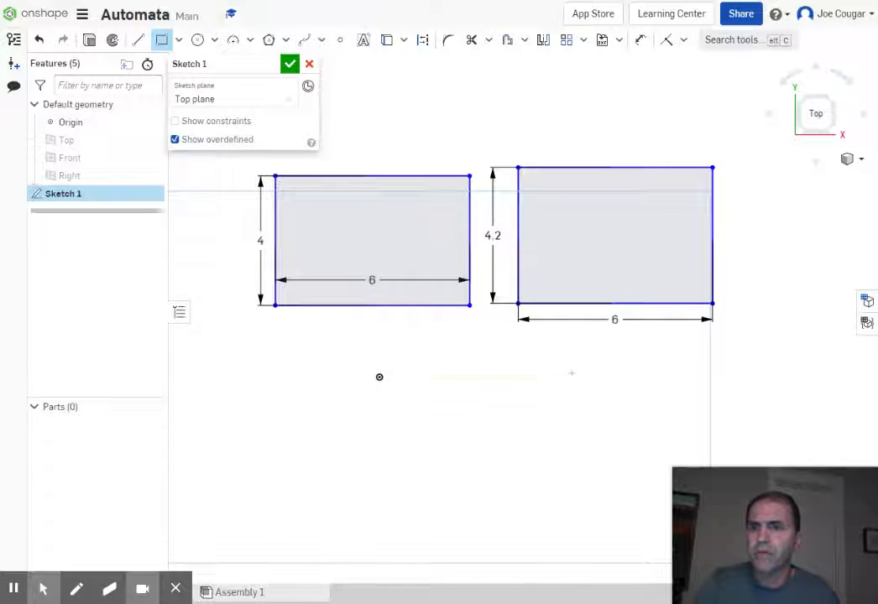
Draw a third rectangle below the 4.2-high one, with a width of 6 and a height of 4.2.
{"action": "mouse_move", "coordinate": [552, 474]}
{"action": "middle_mouse_down"}
{"action": "mouse_move", "coordinate": [546, 375]}
{"action": "mouse_move", "coordinate": [522, 373]}
{"action": "middle_mouse_up"}
{"action": "left_click_drag", "start_coordinate": [488, 262], "coordinate": [692, 387]}
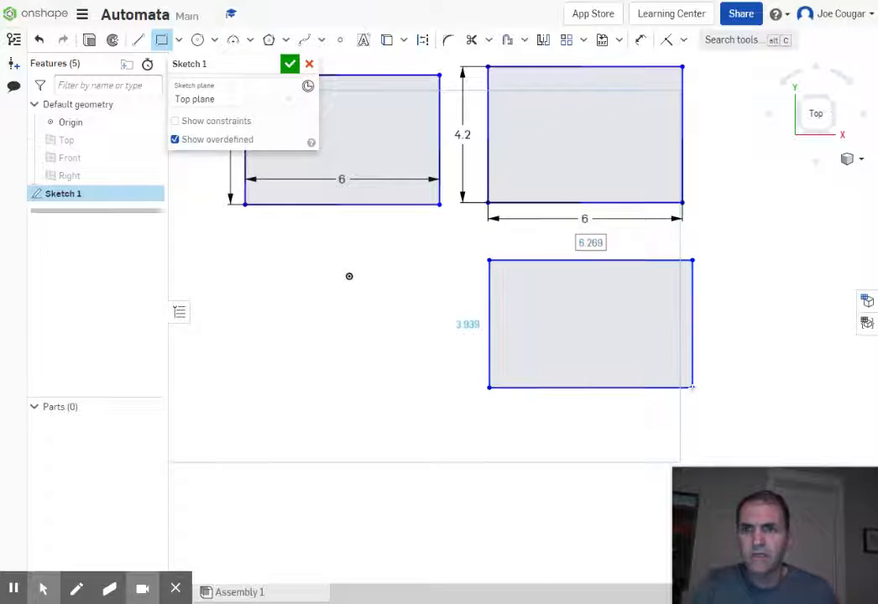
{"action": "type", "text": "6"}
{"action": "key", "text": "Tab"}
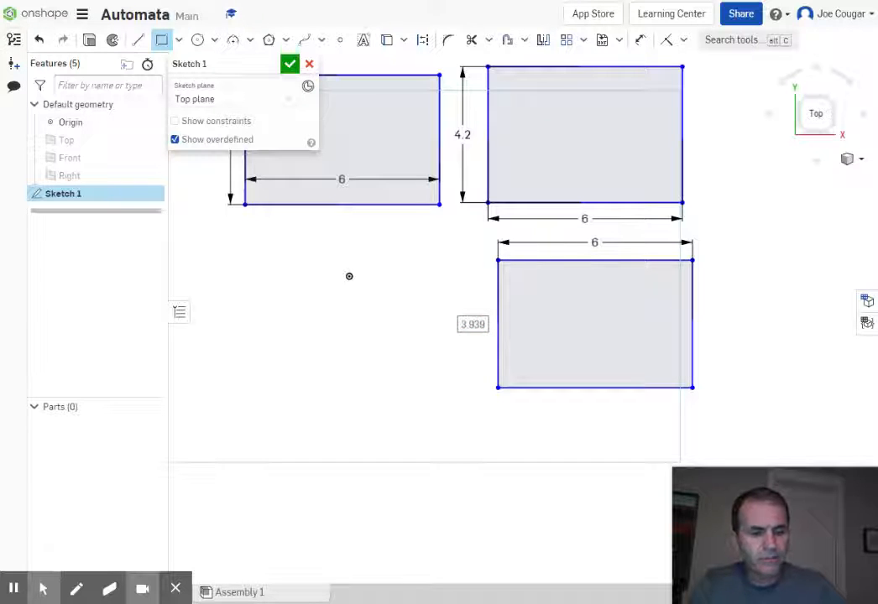
{"action": "type", "text": "4"}
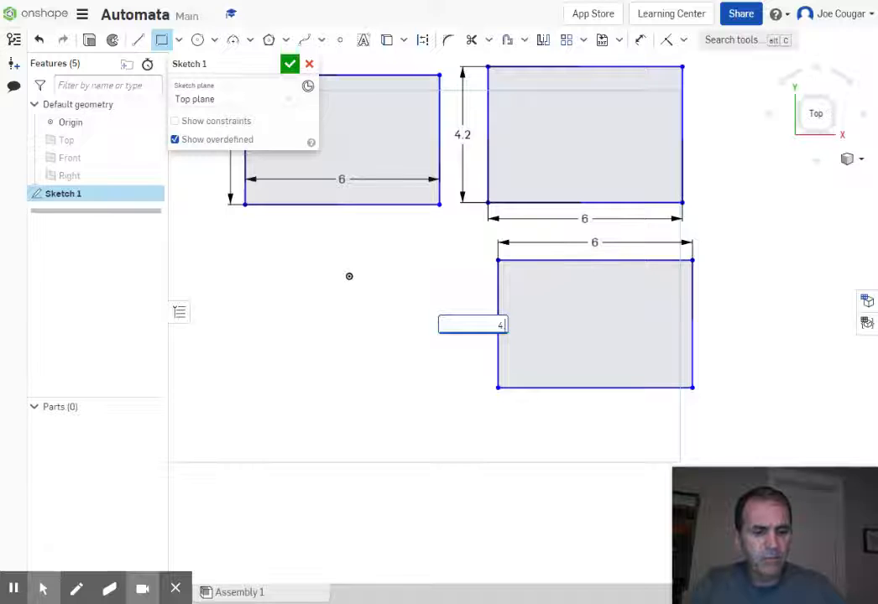
{"action": "type", "text": ".2"}
{"action": "key", "text": "Return"}
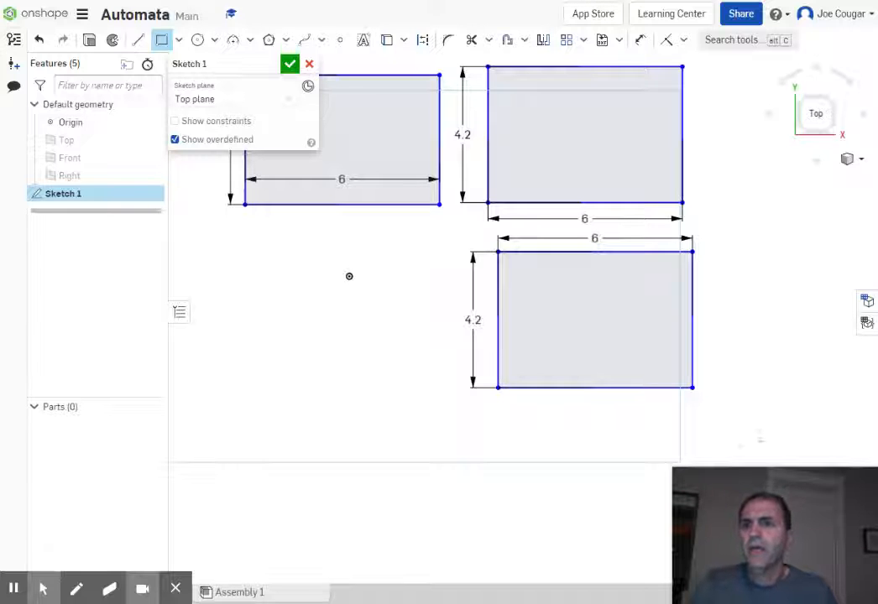
Draw a square below the 6 by 4 rectangle, with a width of 4 and a height of 4.
{"action": "middle_click_drag", "start_coordinate": [349, 276], "coordinate": [473, 246]}
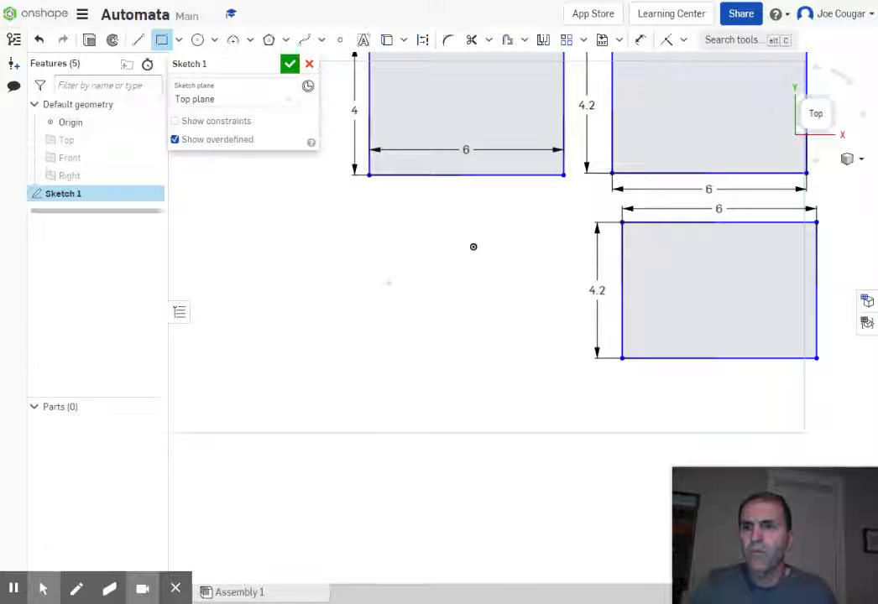
{"action": "left_click_drag", "start_coordinate": [374, 257], "coordinate": [484, 379]}
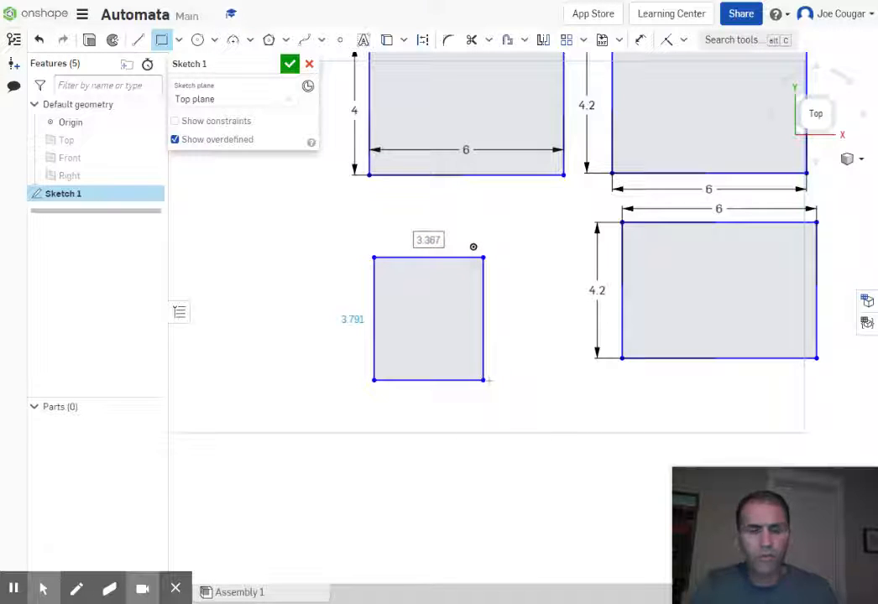
{"action": "type", "text": "4"}
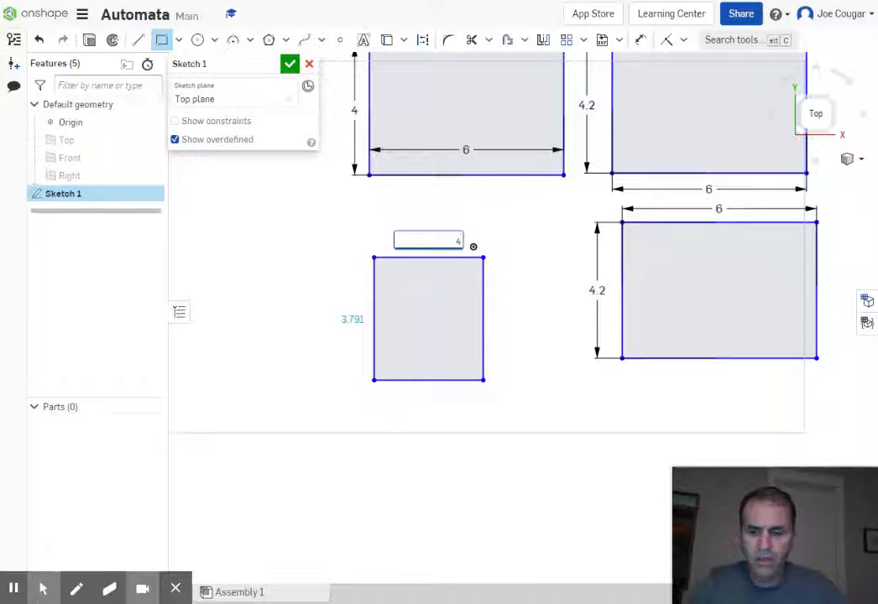
{"action": "key", "text": "Tab"}
{"action": "type", "text": "4"}
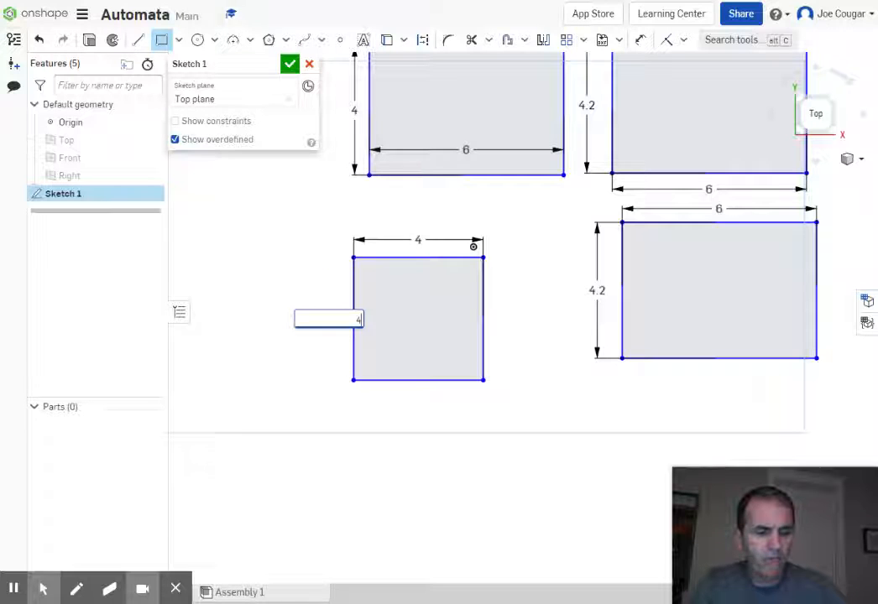
{"action": "key", "text": "Return"}
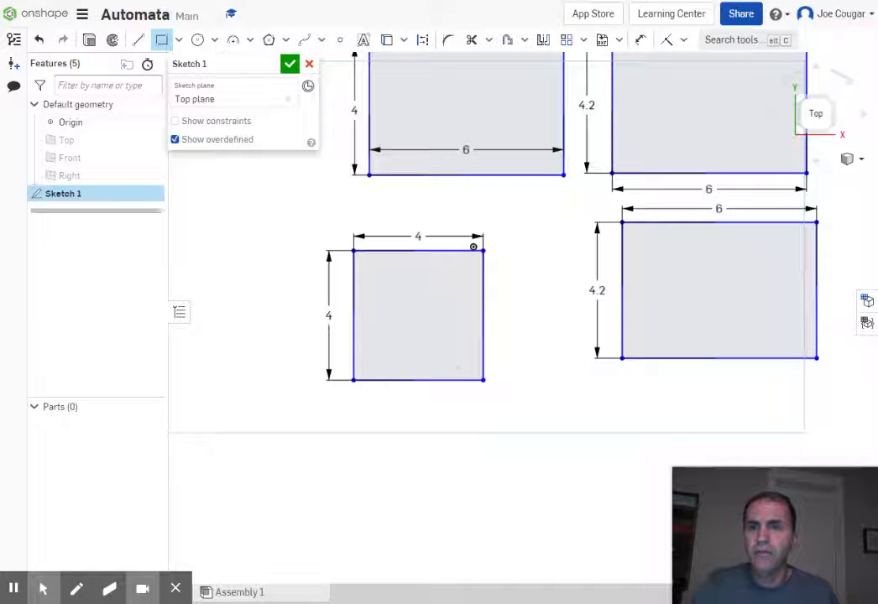
Draw a circle at the centre of the 4 by 4 square with a diameter of 5/16.
{"action": "mouse_move", "coordinate": [662, 419]}
{"action": "middle_mouse_down"}
{"action": "mouse_move", "coordinate": [613, 432]}
{"action": "mouse_move", "coordinate": [608, 462]}
{"action": "middle_mouse_up"}
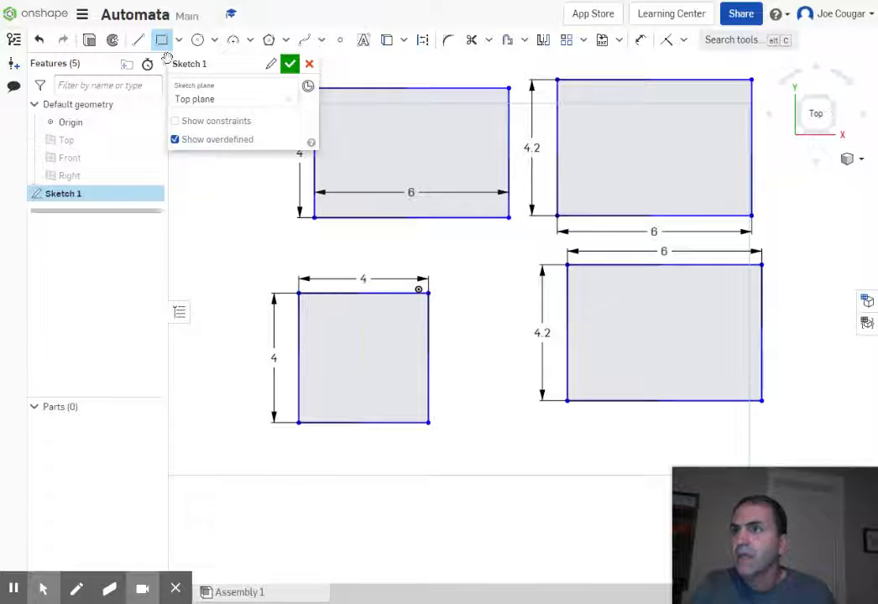
{"action": "left_click", "coordinate": [198, 40]}
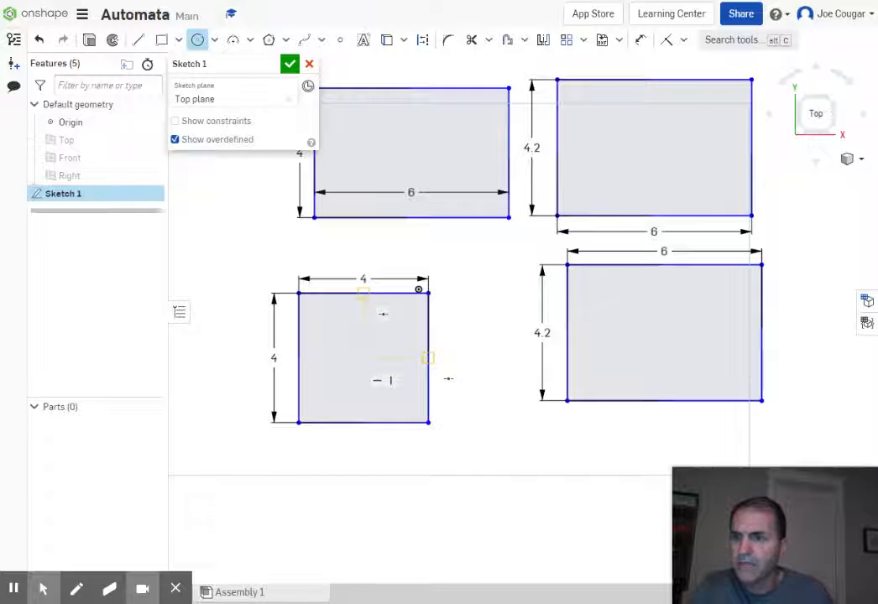
{"action": "left_click", "coordinate": [363, 358]}
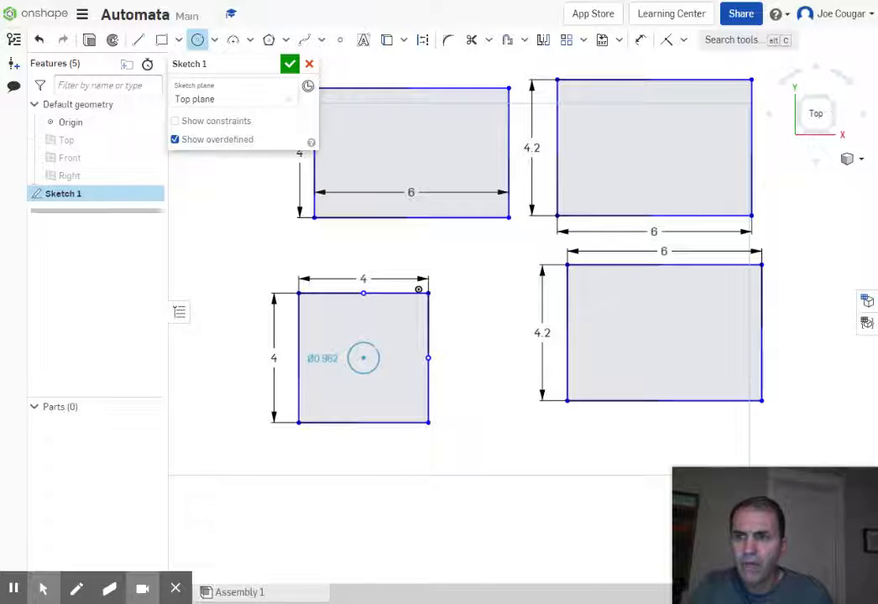
{"action": "left_click", "coordinate": [377, 353]}
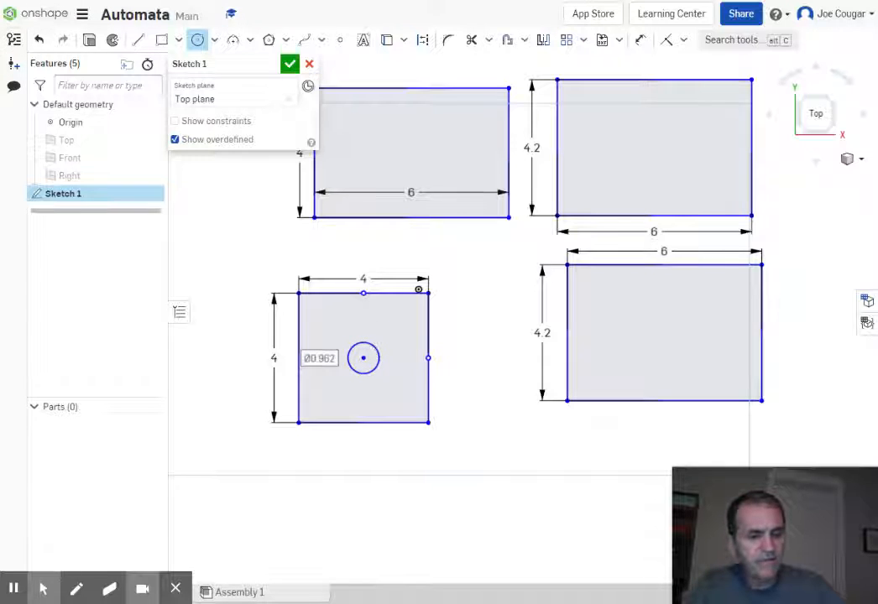
{"action": "type", "text": "5/"}
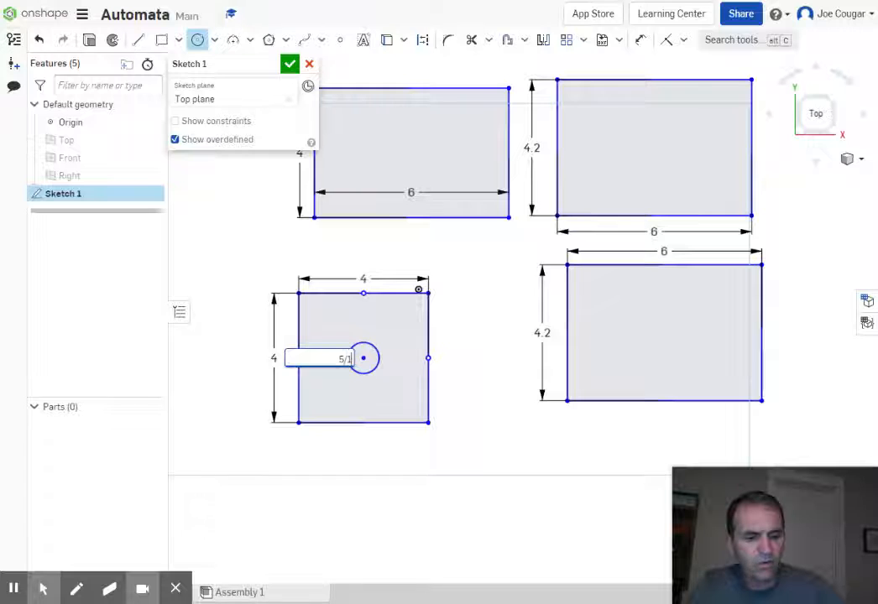
{"action": "type", "text": "16"}
{"action": "key", "text": "Return"}
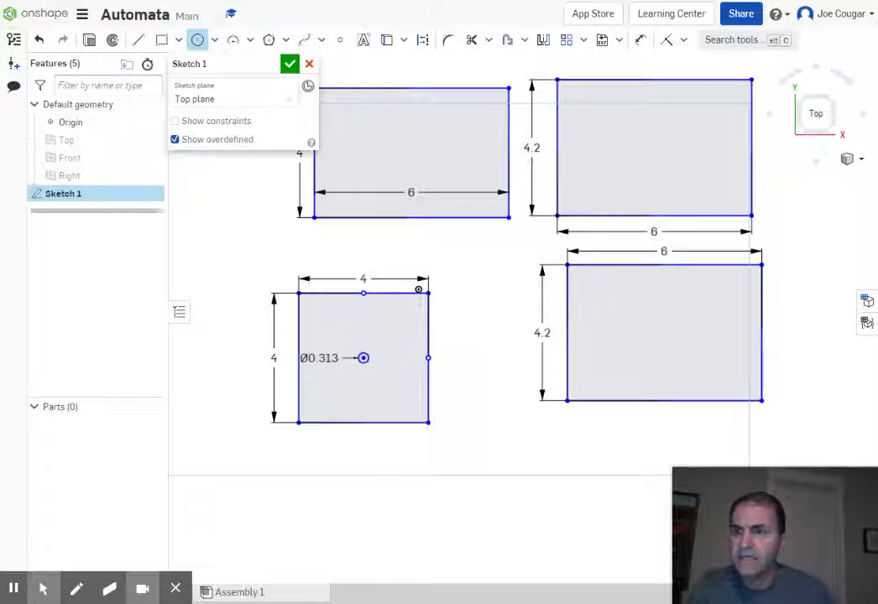
Draw a 0.25 diameter circle inside the upper 6 by 4.2 rectangle, level with the midpoint of its left edge and near that edge.
{"action": "scroll", "coordinate": [362, 357], "scroll_direction": "up", "scroll_amount": 3}
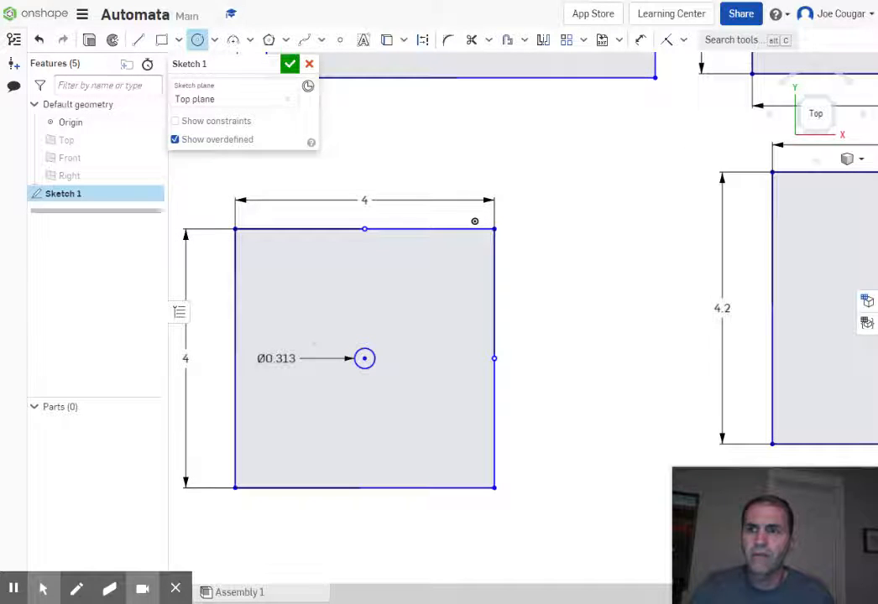
{"action": "scroll", "coordinate": [315, 345], "scroll_direction": "down", "scroll_amount": 2}
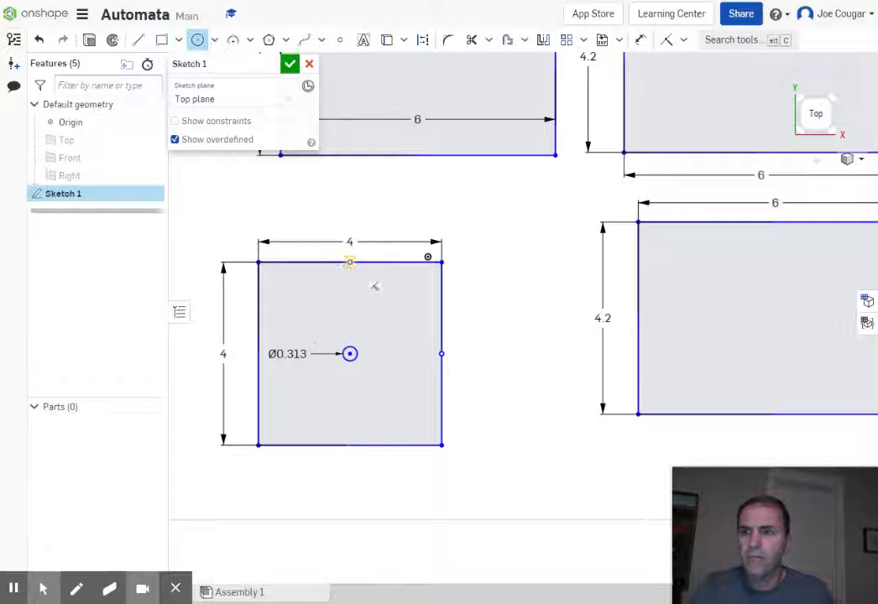
{"action": "scroll", "coordinate": [562, 367], "scroll_direction": "down", "scroll_amount": 1}
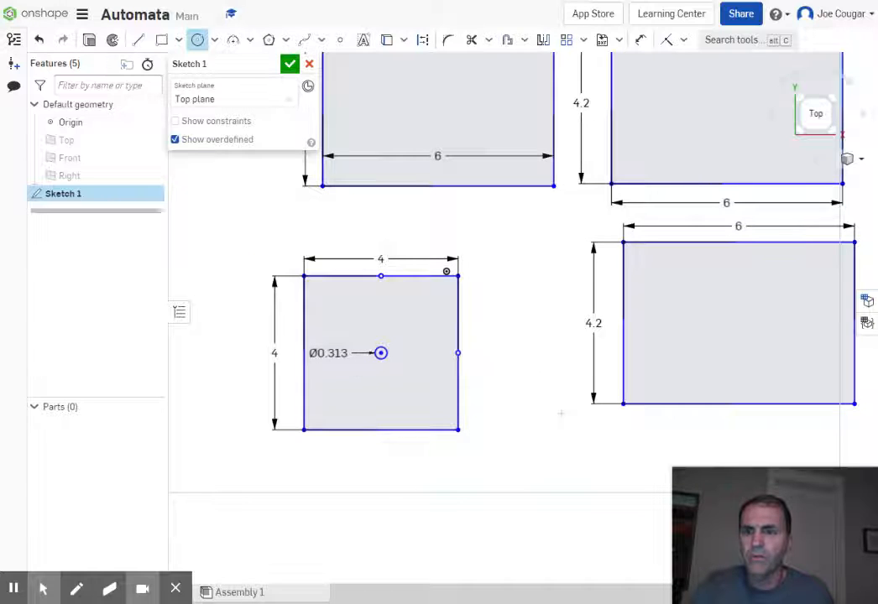
{"action": "scroll", "coordinate": [564, 369], "scroll_direction": "down", "scroll_amount": 1}
{"action": "mouse_move", "coordinate": [596, 451]}
{"action": "middle_mouse_down"}
{"action": "mouse_move", "coordinate": [537, 449]}
{"action": "mouse_move", "coordinate": [500, 490]}
{"action": "middle_mouse_up"}
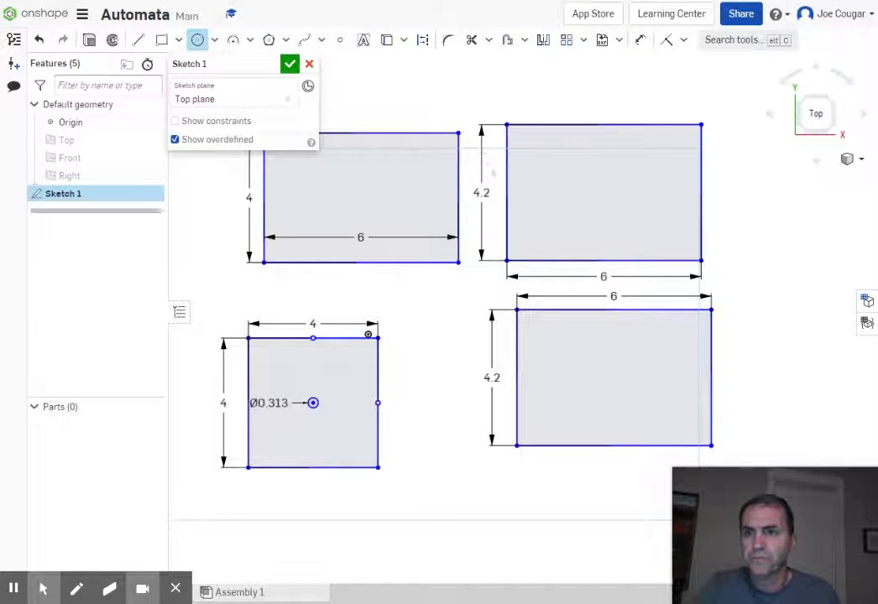
{"action": "scroll", "coordinate": [489, 167], "scroll_direction": "up", "scroll_amount": 3}
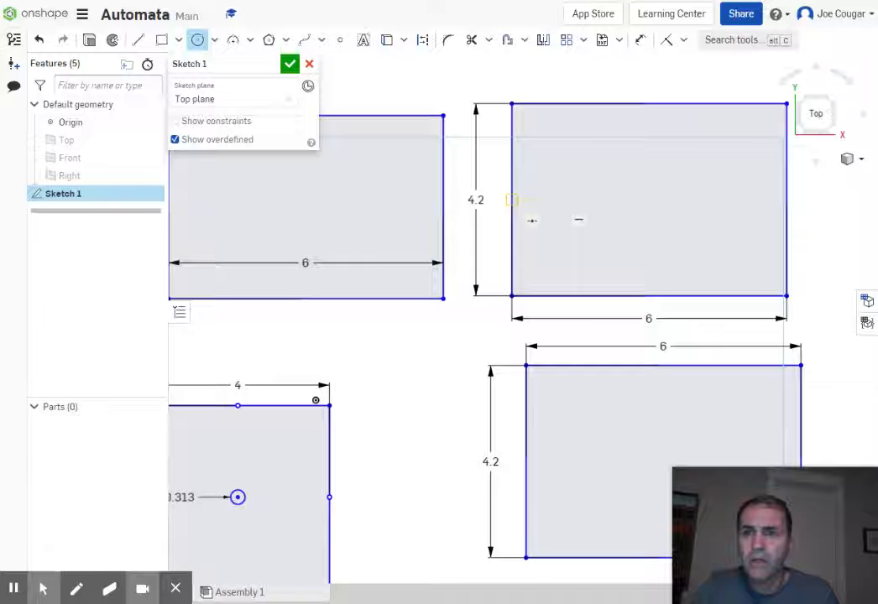
{"action": "left_click", "coordinate": [559, 200]}
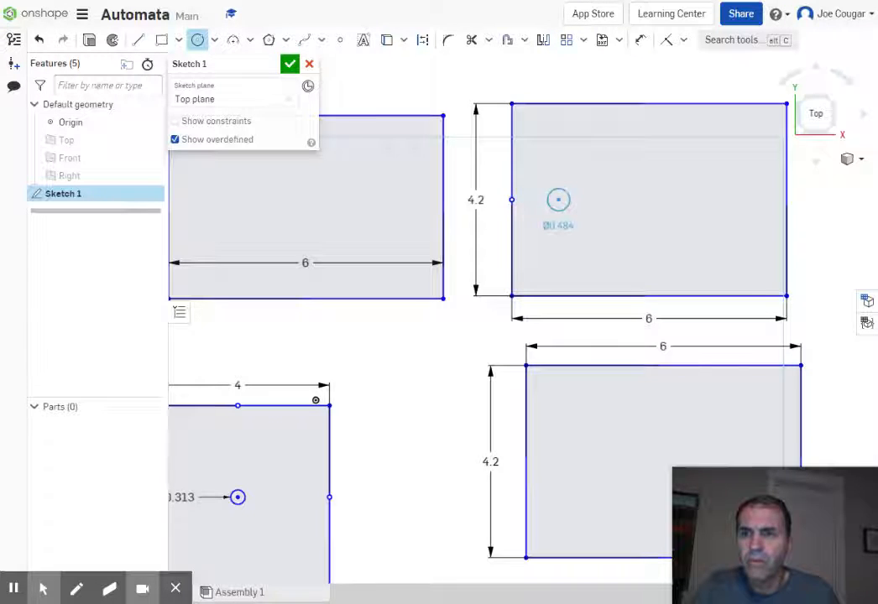
{"action": "left_click", "coordinate": [564, 198]}
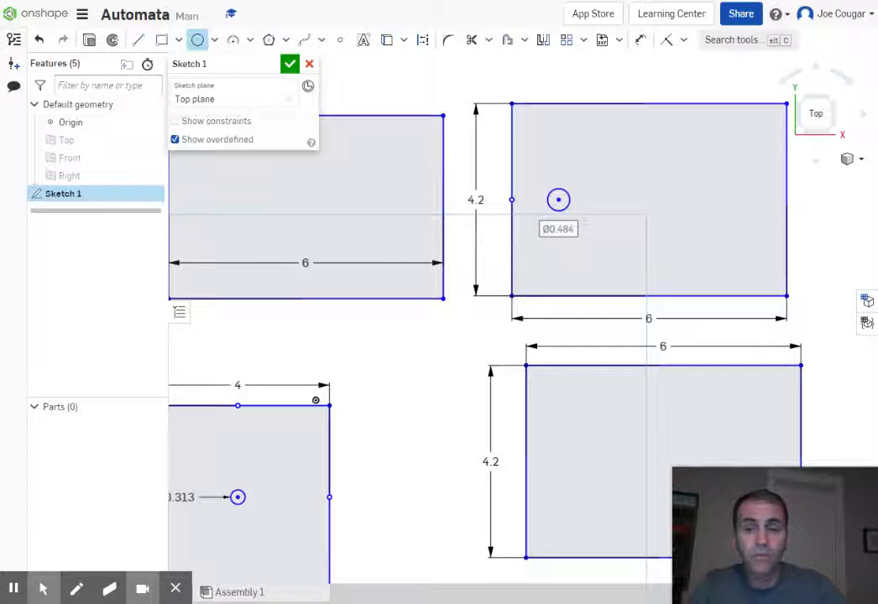
{"action": "type", "text": ".25"}
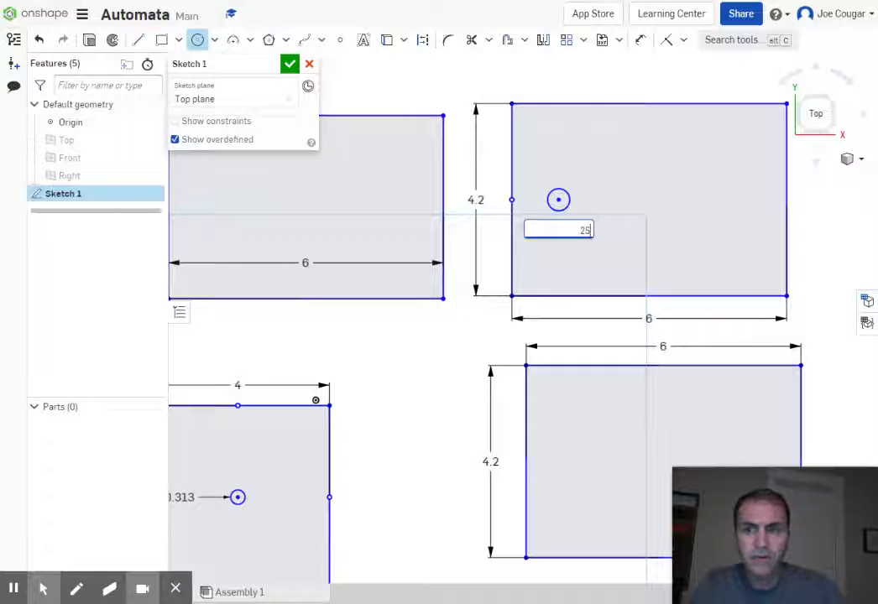
{"action": "key", "text": "Return"}
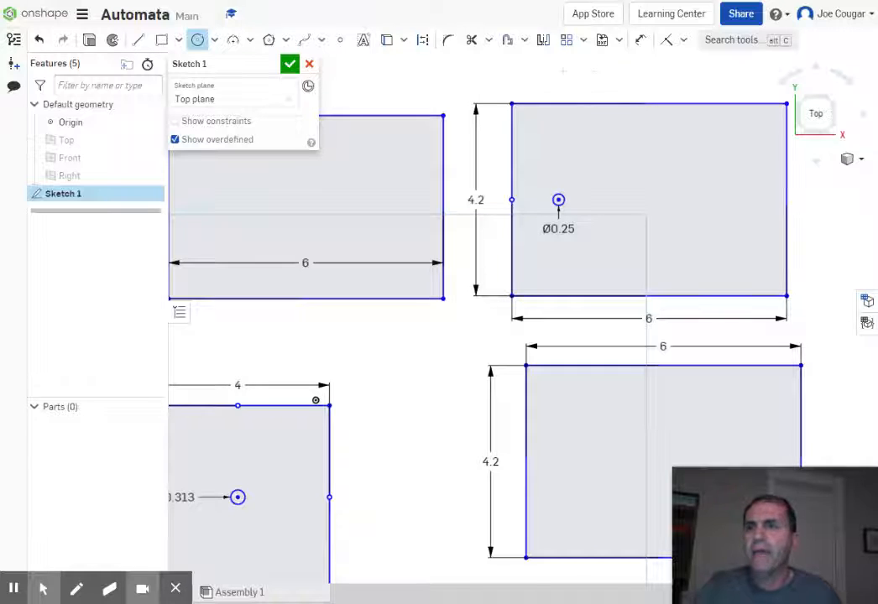
{"action": "key", "text": "Escape"}
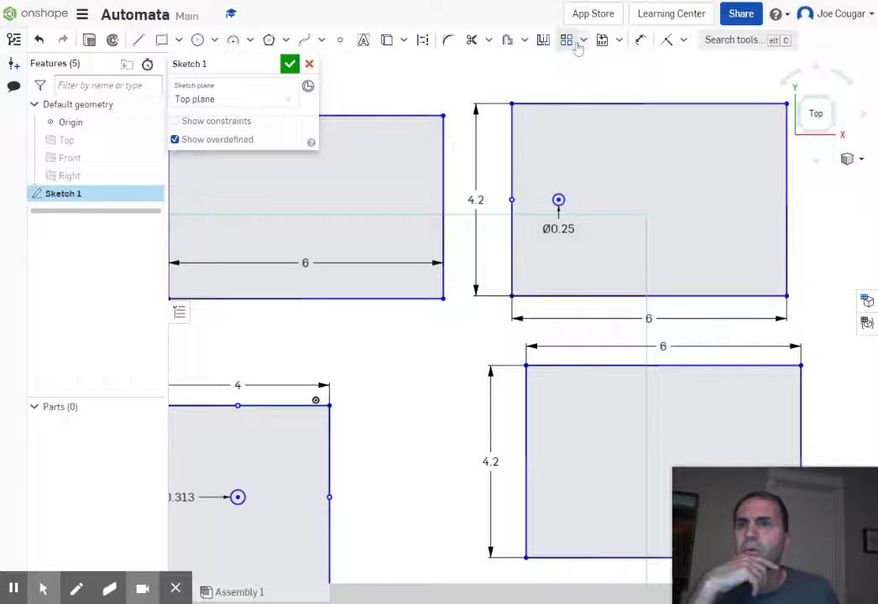
Start a linear pattern of the 0.25 diameter circle and set its horizontal spacing to 0.5 in.
{"action": "left_click", "coordinate": [565, 41]}
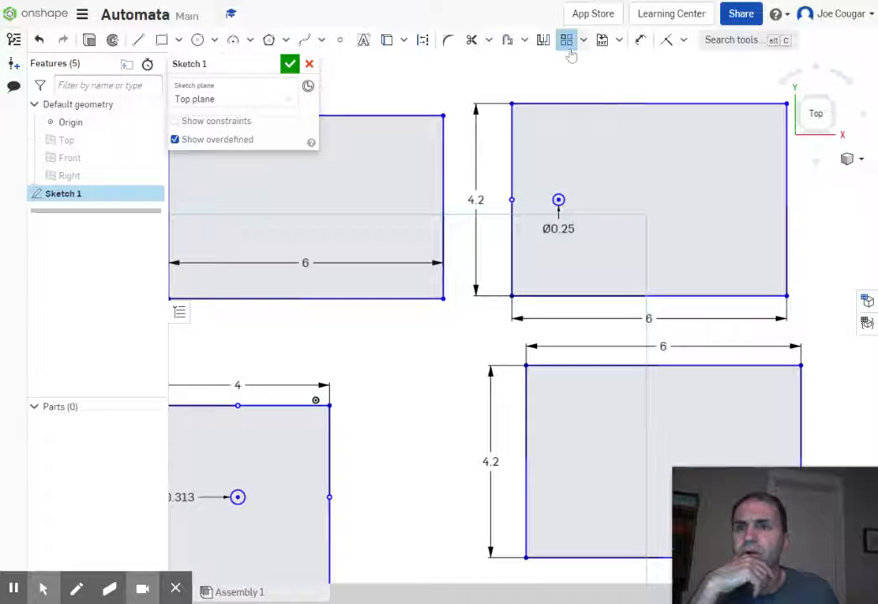
{"action": "left_click", "coordinate": [559, 201]}
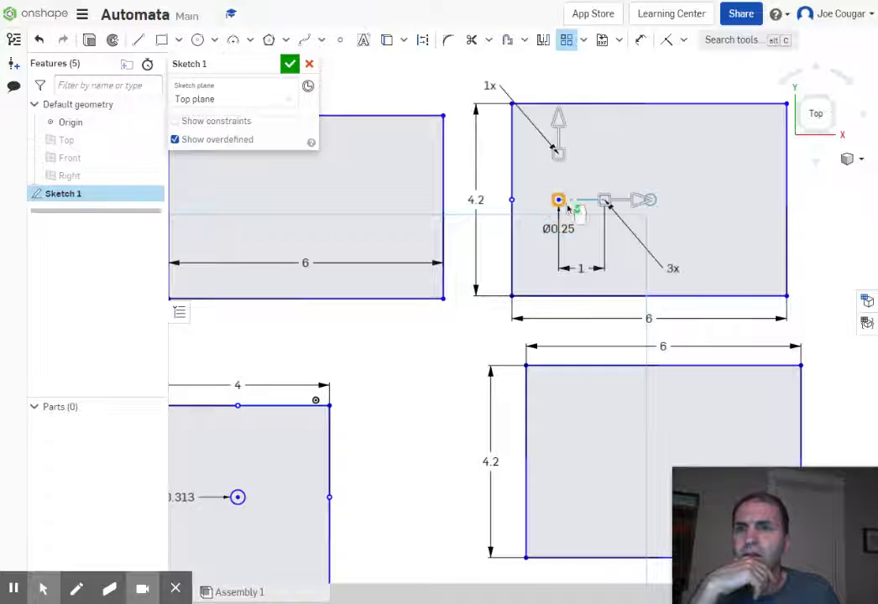
{"action": "left_click", "coordinate": [582, 269]}
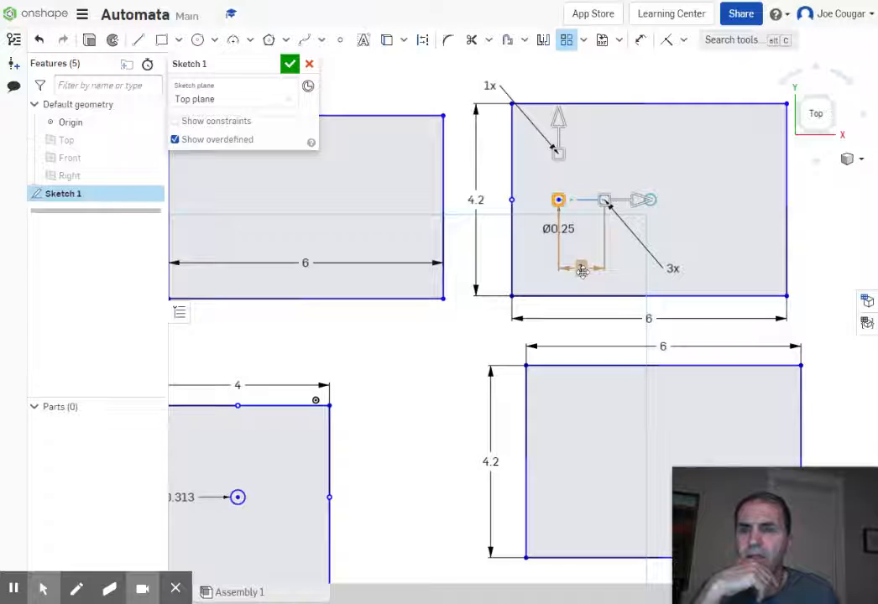
{"action": "double_click", "coordinate": [582, 268]}
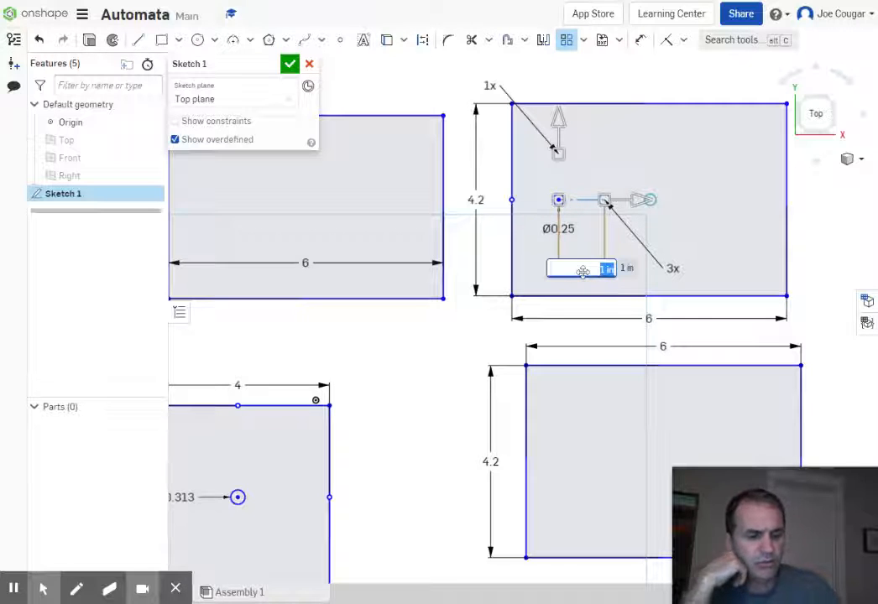
{"action": "key", "text": "BackSpace"}
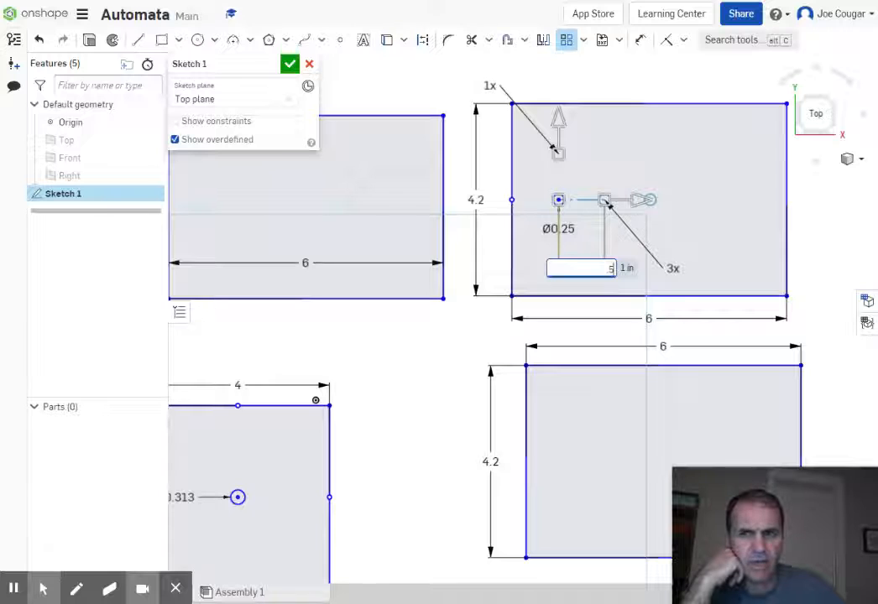
{"action": "key", "text": "Return"}
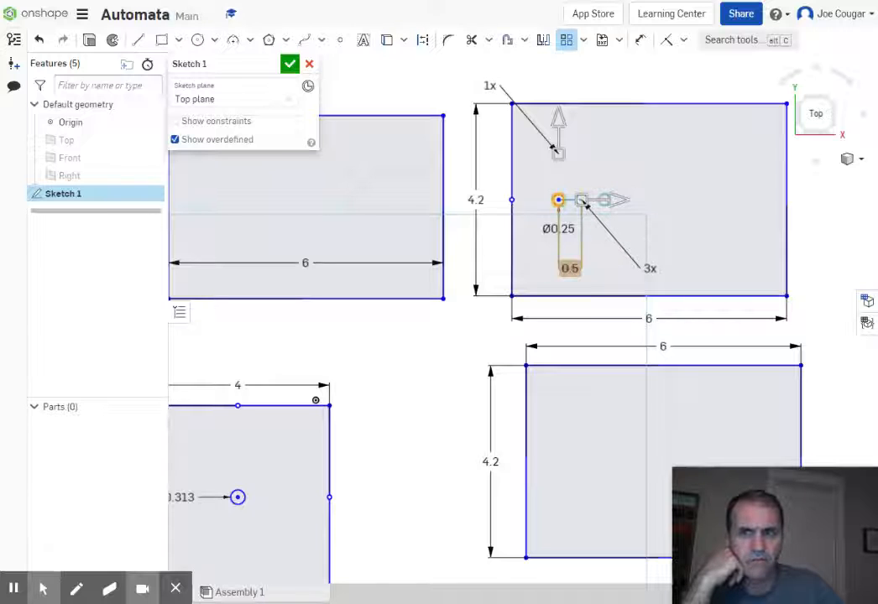
Set the horizontal instance count of the circle pattern to 6.
{"action": "left_click", "coordinate": [649, 267]}
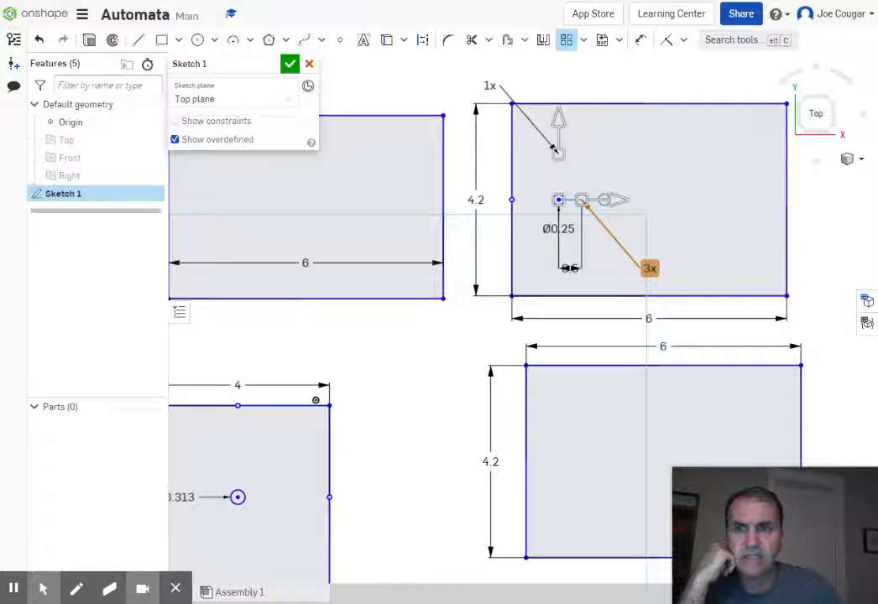
{"action": "double_click", "coordinate": [652, 267]}
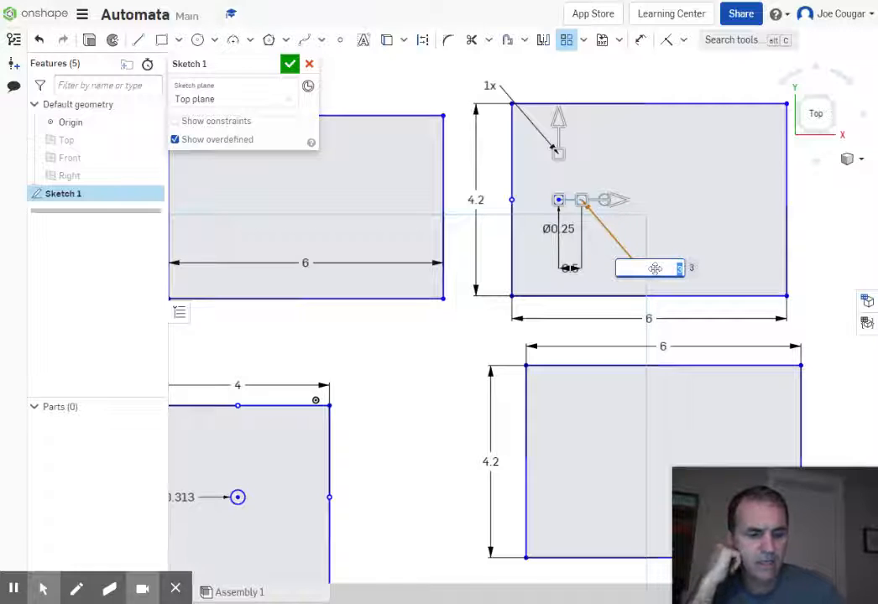
{"action": "type", "text": "6"}
{"action": "key", "text": "Return"}
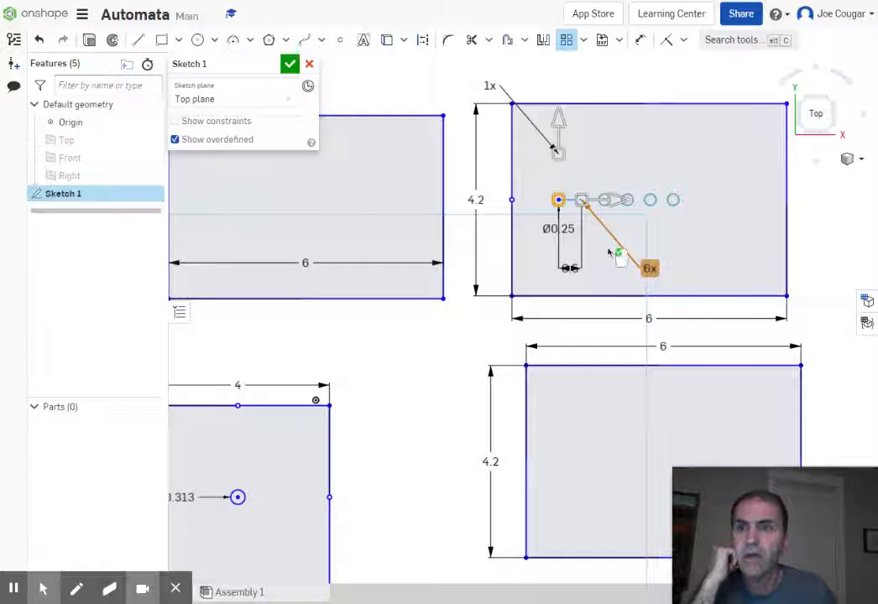
Set the horizontal spacing of the circle pattern to 0.75 in.
{"action": "double_click", "coordinate": [569, 269]}
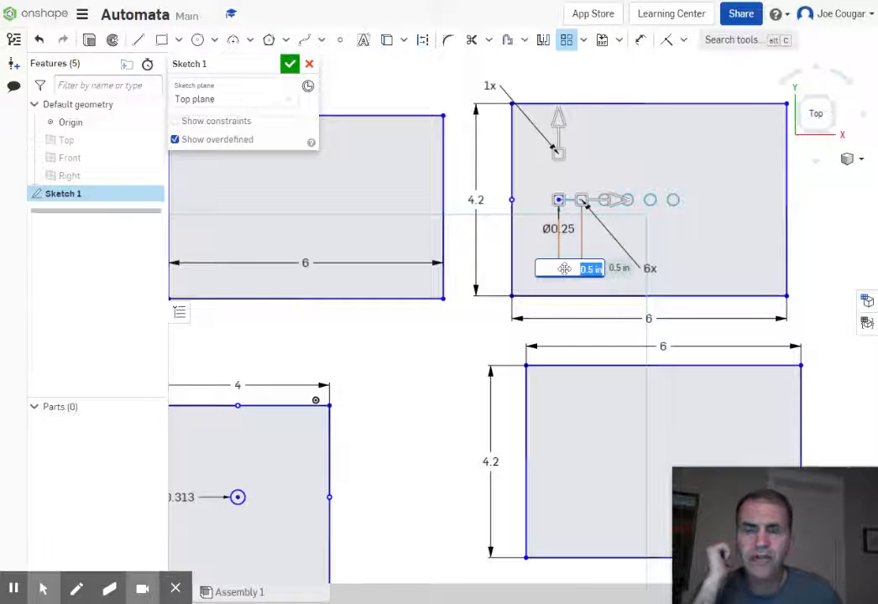
{"action": "key", "text": "BackSpace"}
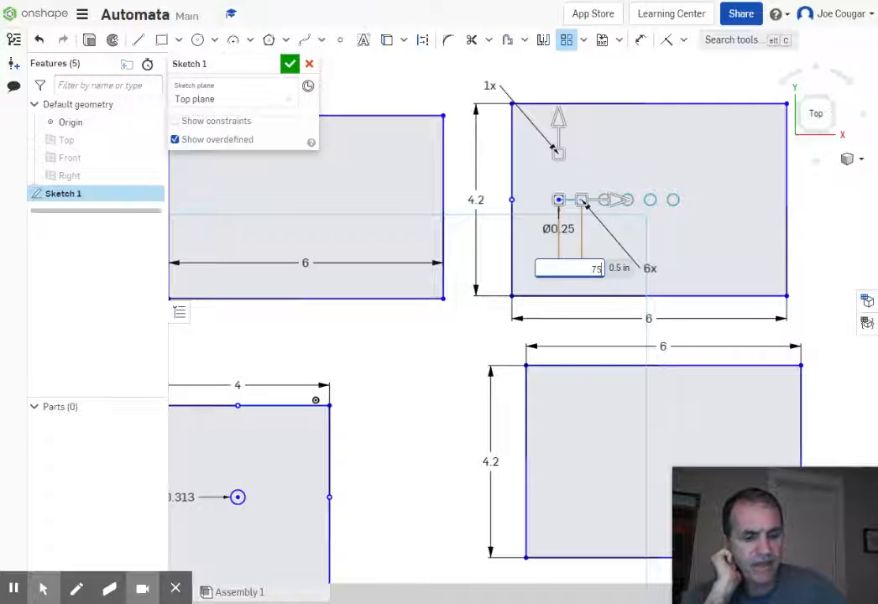
{"action": "type", "text": ".75"}
{"action": "key", "text": "Return"}
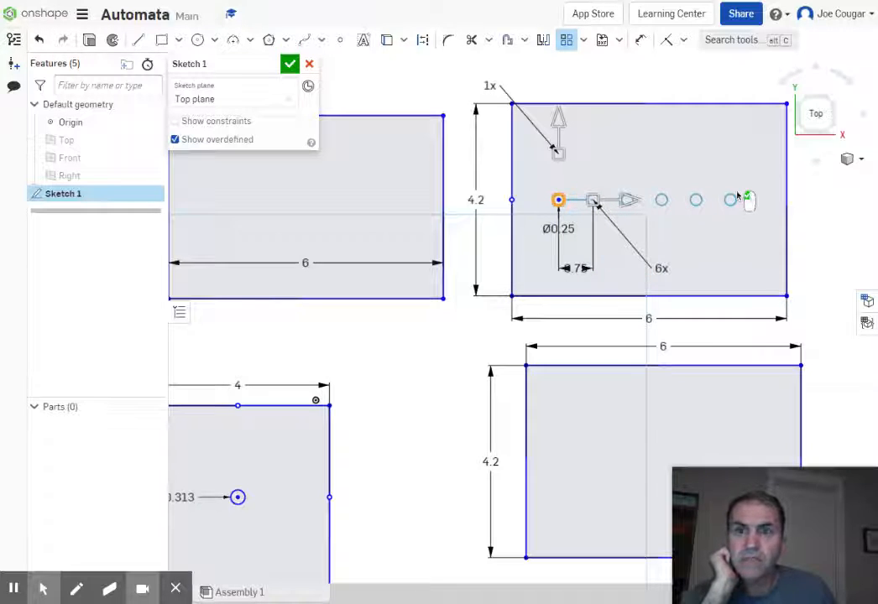
Set the circle pattern's horizontal spacing to 0.8 in and finish the sketch.
{"action": "double_click", "coordinate": [583, 270]}
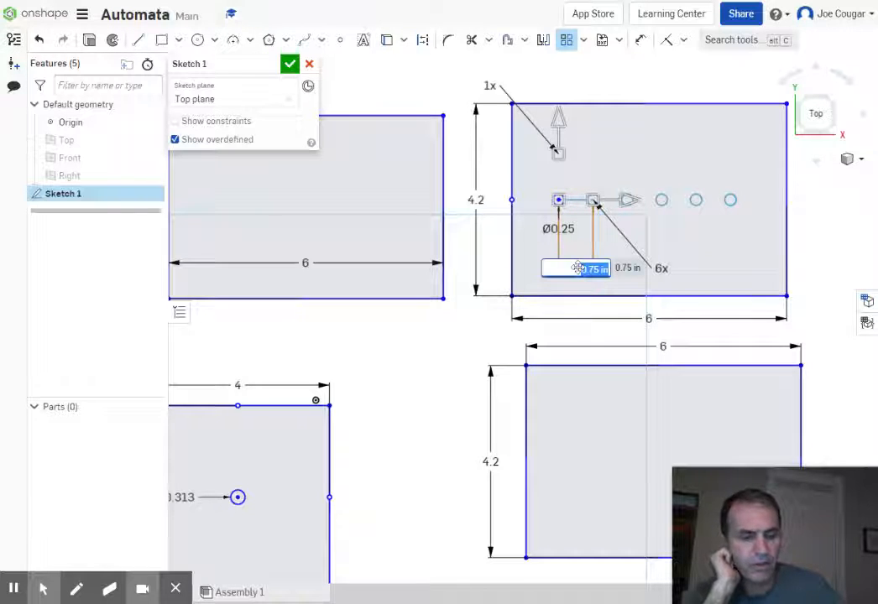
{"action": "key", "text": "BackSpace"}
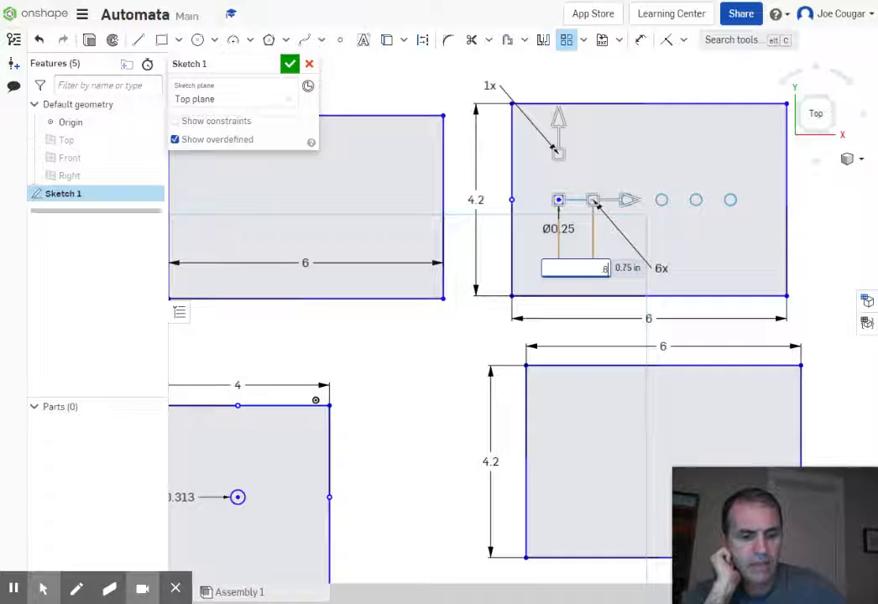
{"action": "type", "text": ".8"}
{"action": "key", "text": "Return"}
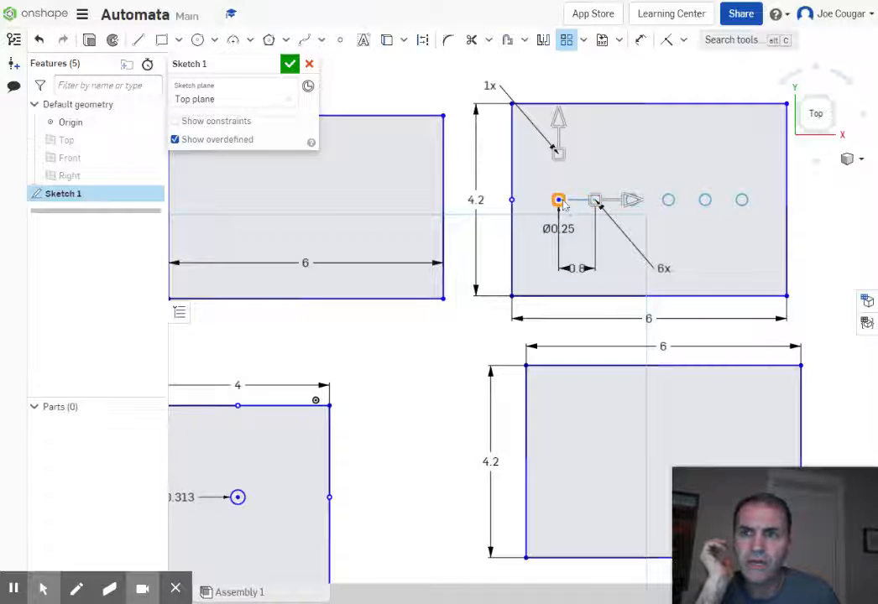
{"action": "left_click", "coordinate": [560, 202]}
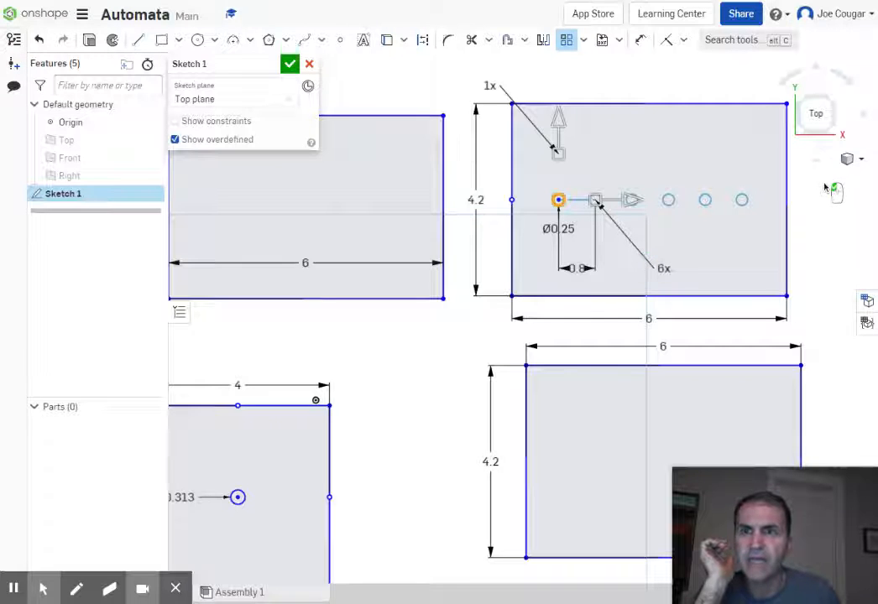
{"action": "left_click", "coordinate": [288, 65]}
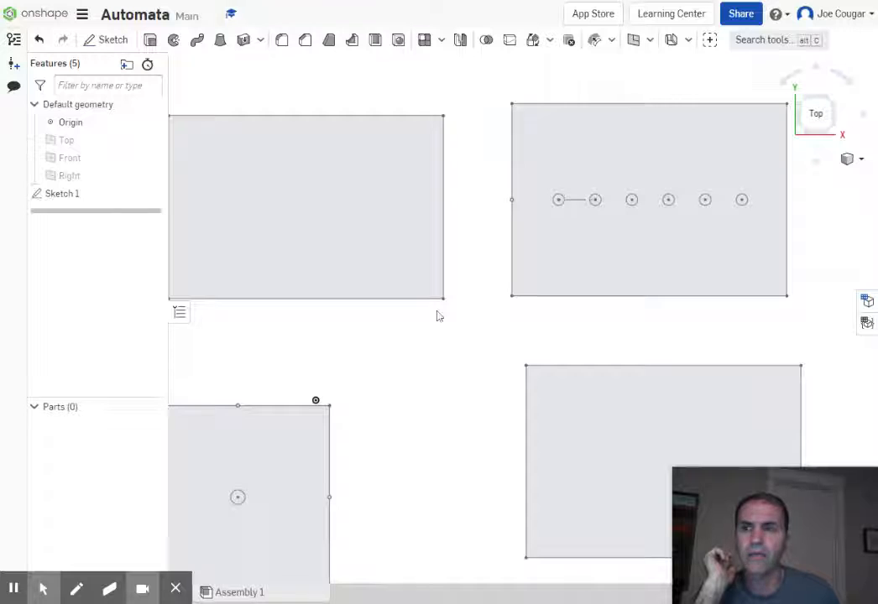
Reopen Sketch 1 and draw a rectangle 1.5 wide by 0.75 high to the right of the panel with the row of holes.
{"action": "scroll", "coordinate": [436, 315], "scroll_direction": "down", "scroll_amount": 3}
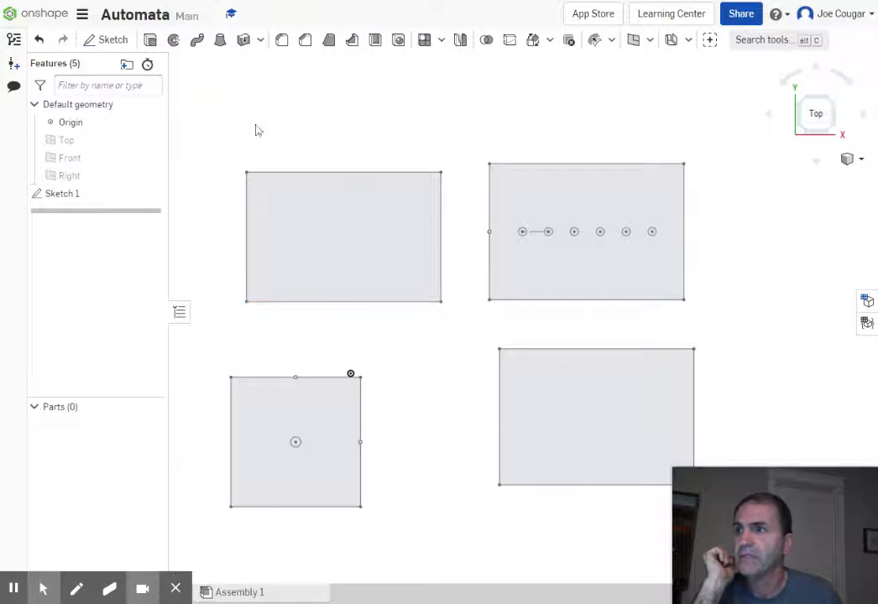
{"action": "double_click", "coordinate": [67, 194]}
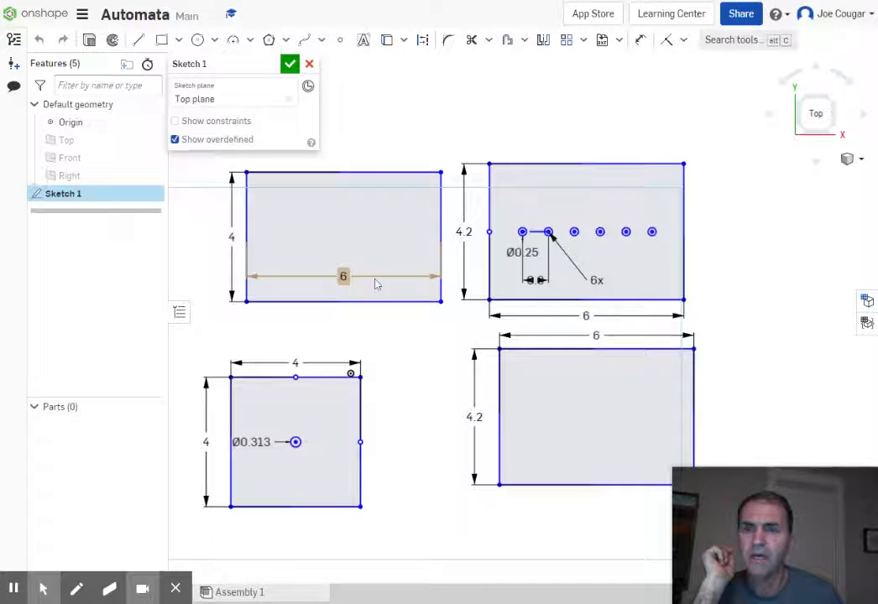
{"action": "middle_click_drag", "start_coordinate": [427, 367], "coordinate": [355, 334]}
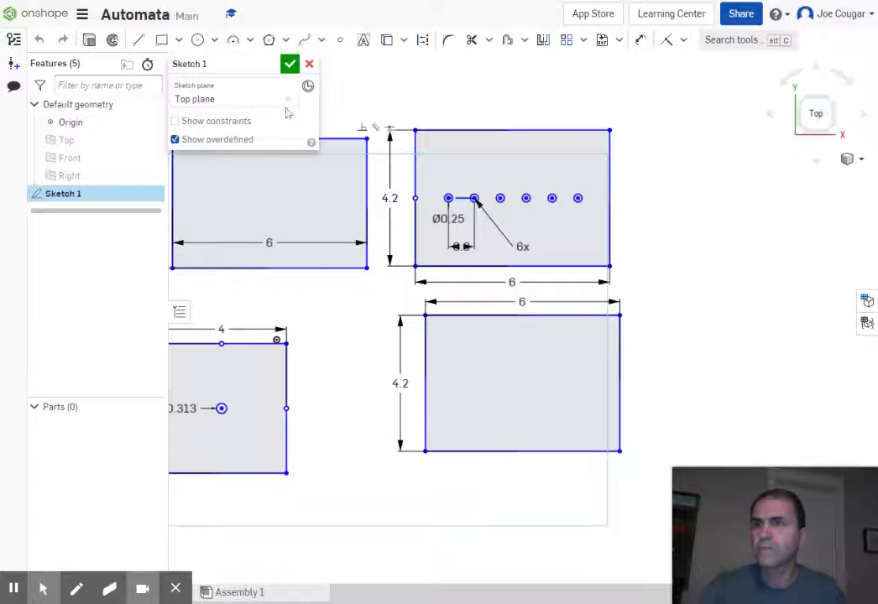
{"action": "left_click", "coordinate": [161, 40]}
{"action": "left_click", "coordinate": [688, 225]}
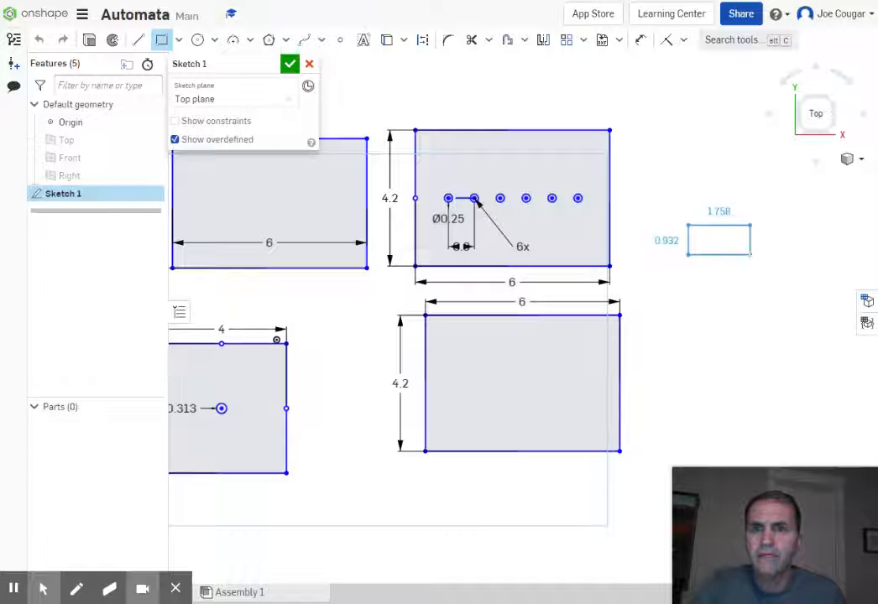
{"action": "left_click", "coordinate": [750, 253]}
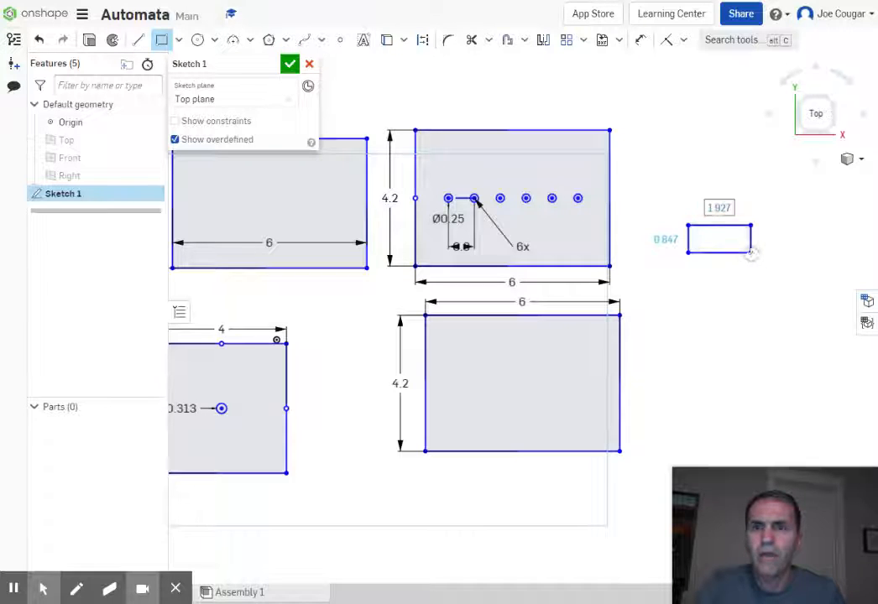
{"action": "type", "text": "1"}
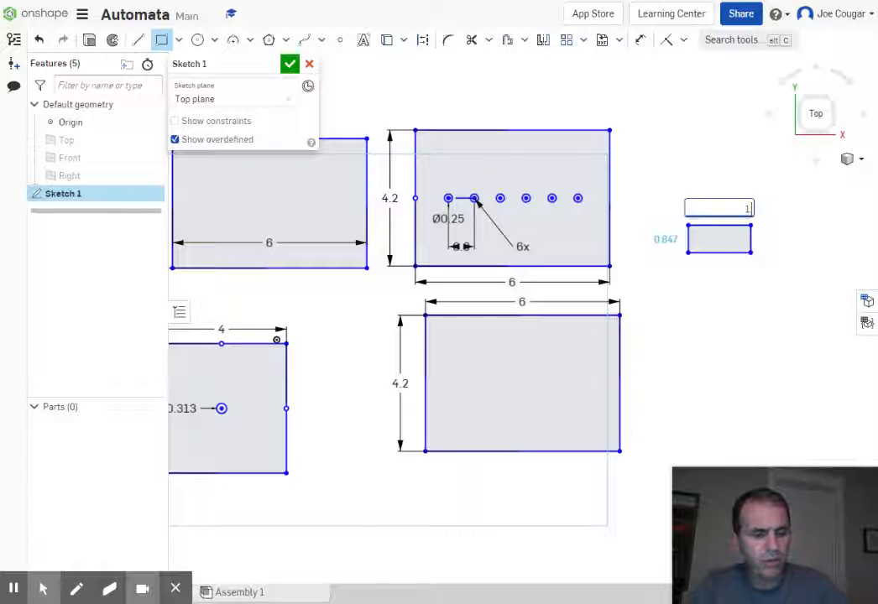
{"action": "type", "text": ".5"}
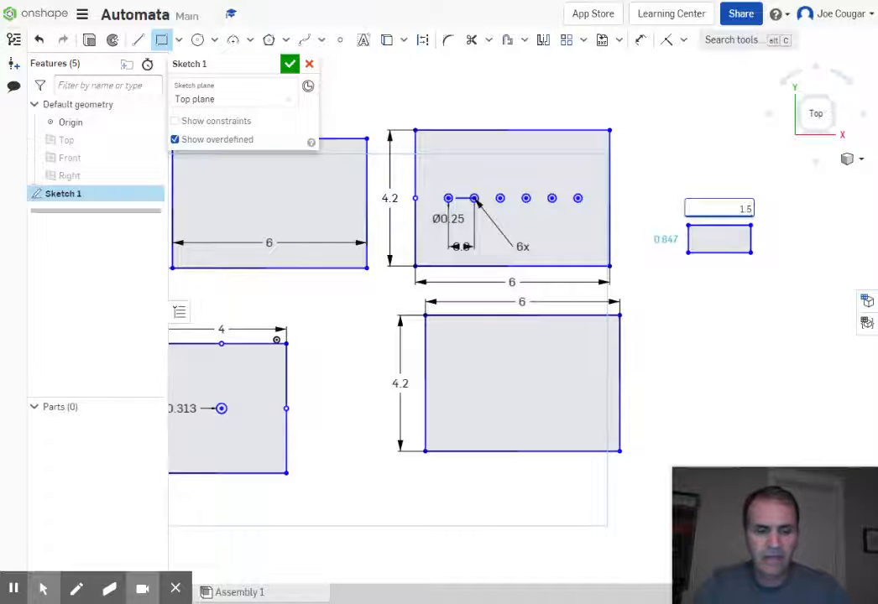
{"action": "key", "text": "Return"}
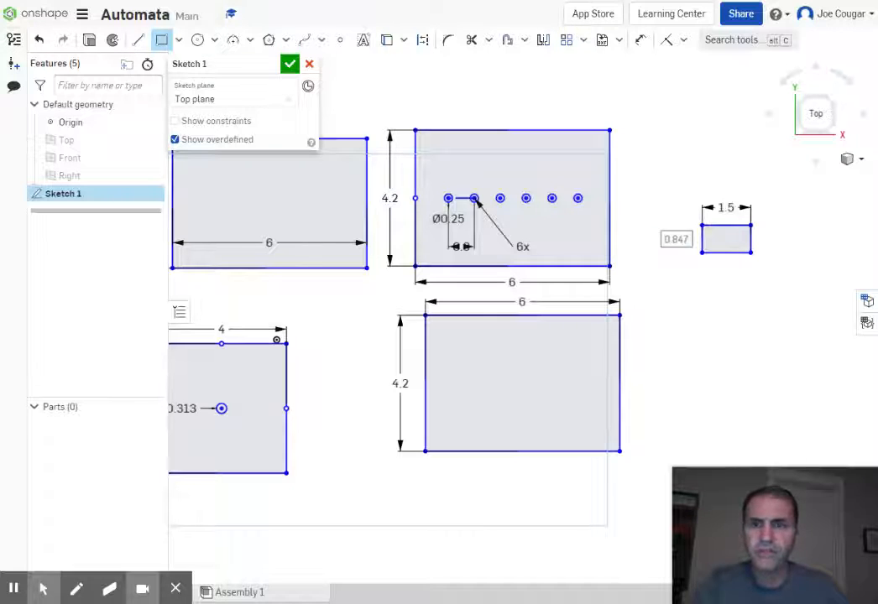
{"action": "type", "text": ".75"}
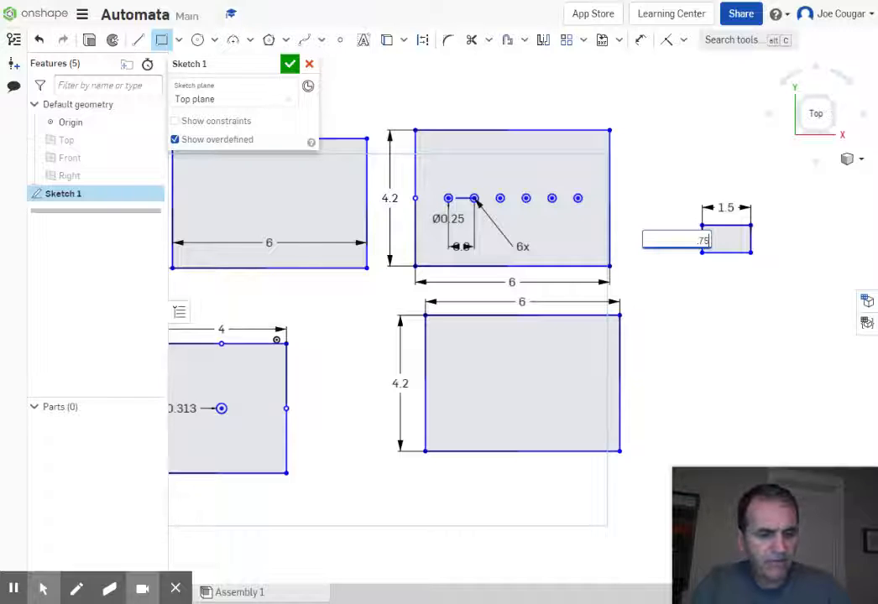
{"action": "key", "text": "Return"}
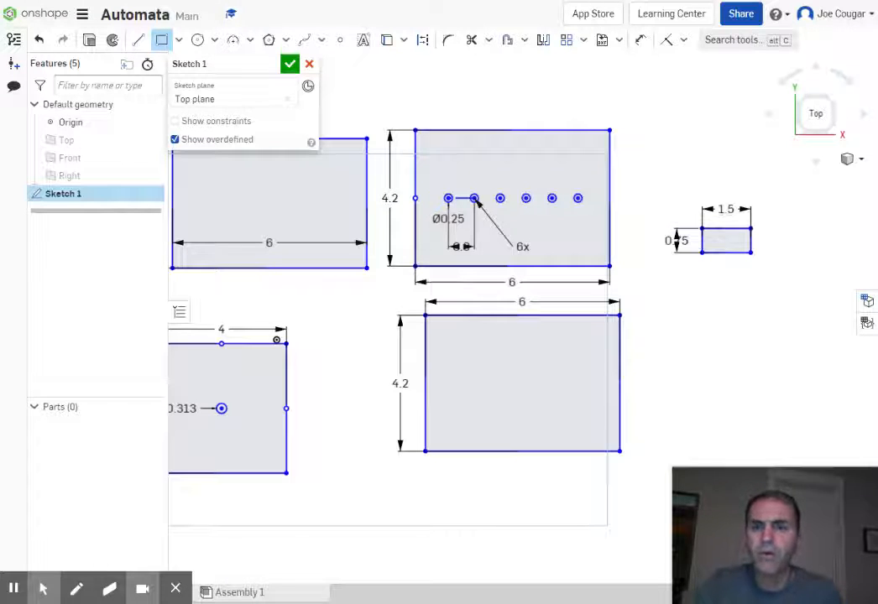
{"action": "scroll", "coordinate": [763, 263], "scroll_direction": "up", "scroll_amount": 6}
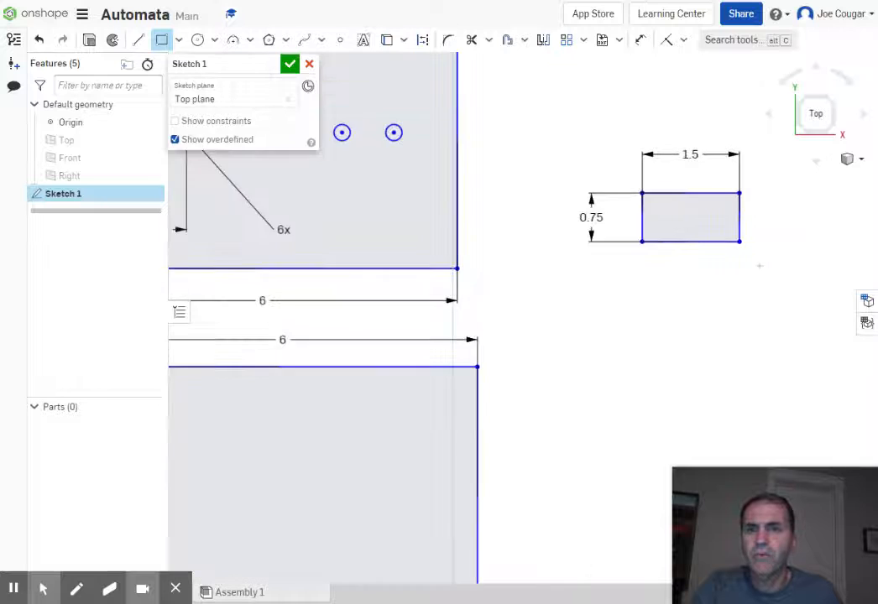
{"action": "left_click", "coordinate": [565, 178]}
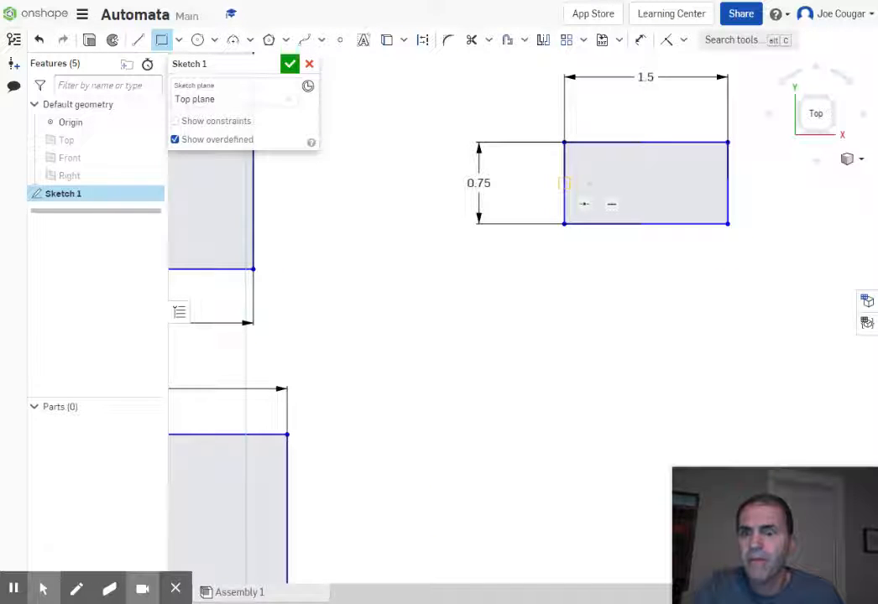
{"action": "left_click", "coordinate": [589, 183]}
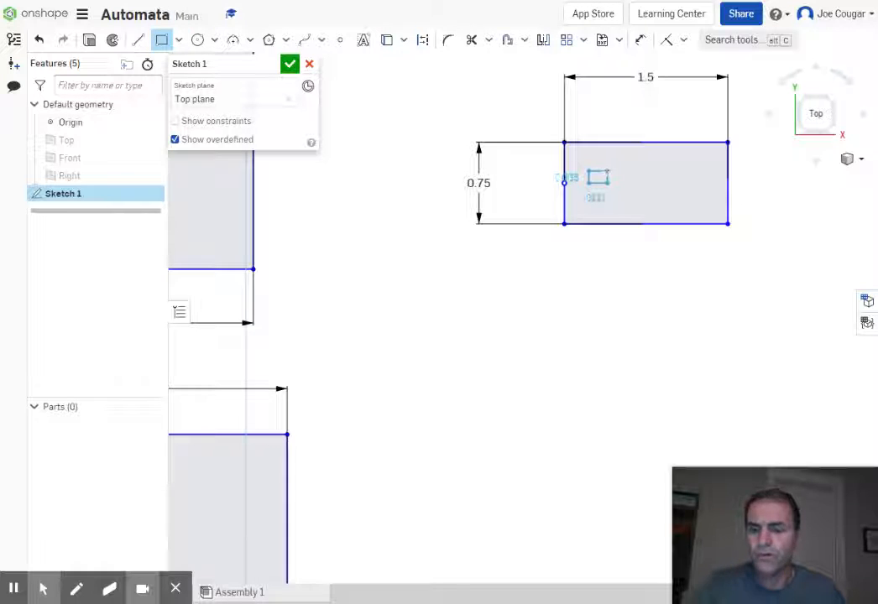
{"action": "key", "text": "Escape"}
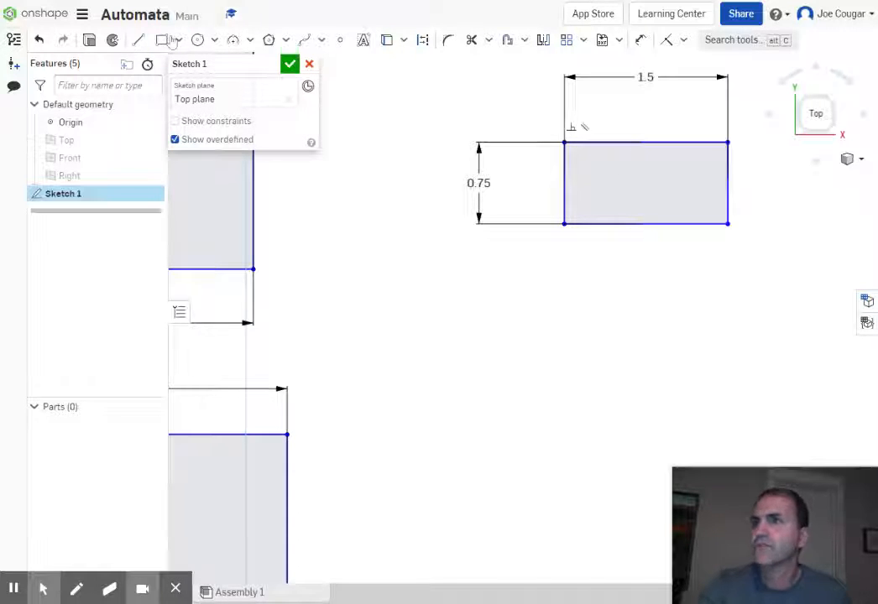
{"action": "left_click", "coordinate": [197, 40]}
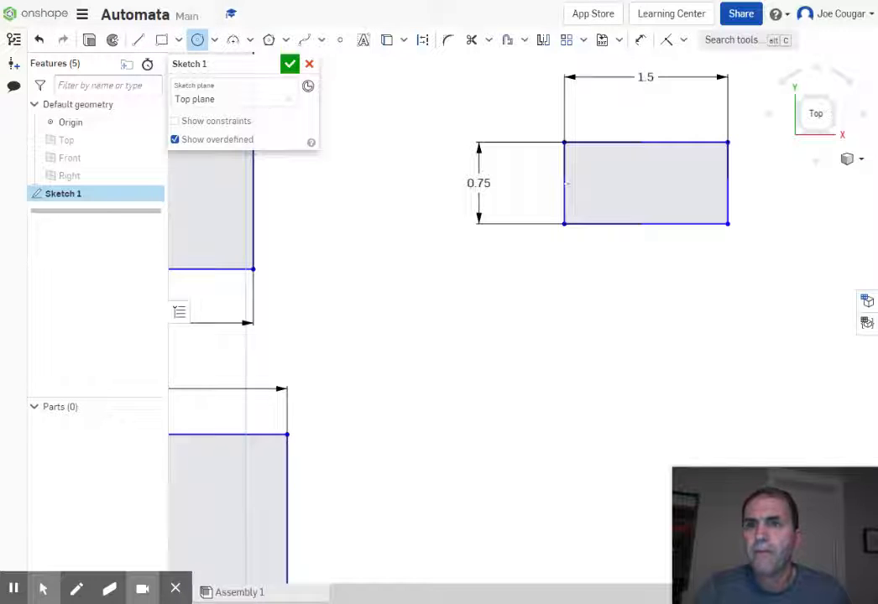
{"action": "left_click", "coordinate": [564, 183]}
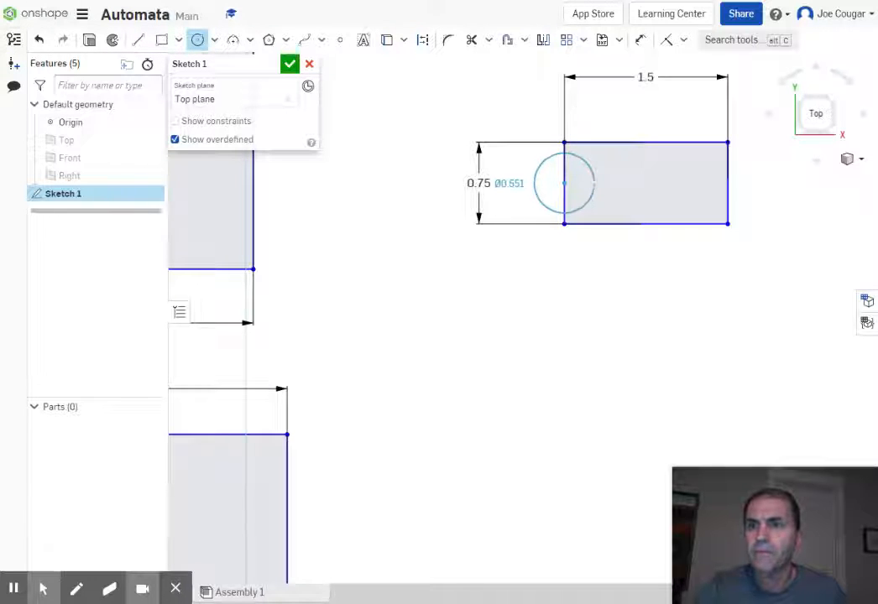
{"action": "key", "text": "Escape"}
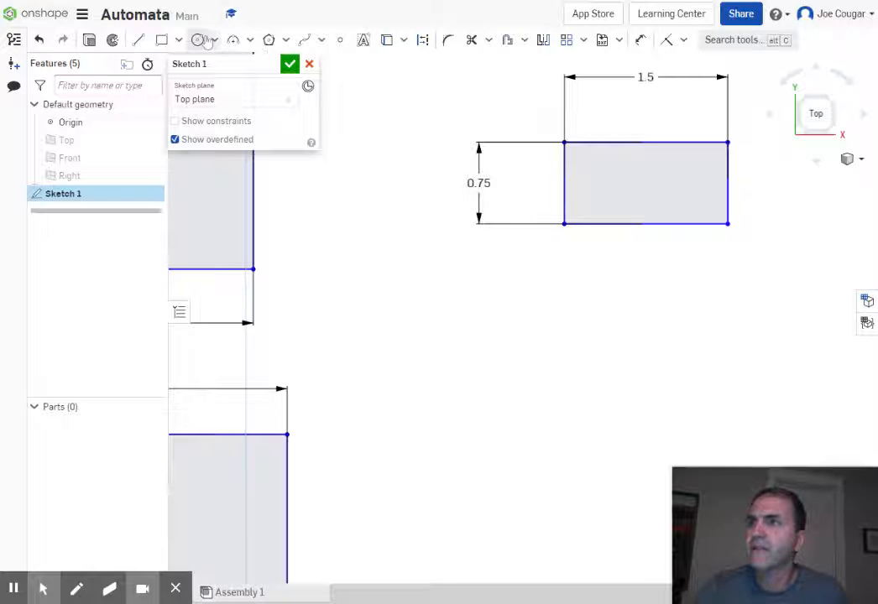
Draw a 5/16 diameter circle inside the 1.5 by 0.75 rectangle, near its left edge and level with that edge's midpoint.
{"action": "left_click", "coordinate": [199, 39]}
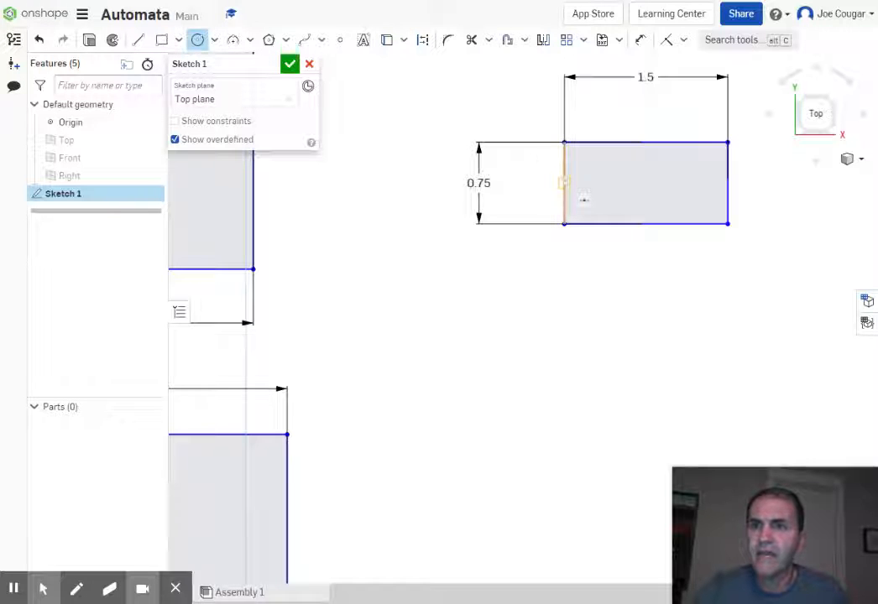
{"action": "left_click", "coordinate": [589, 183]}
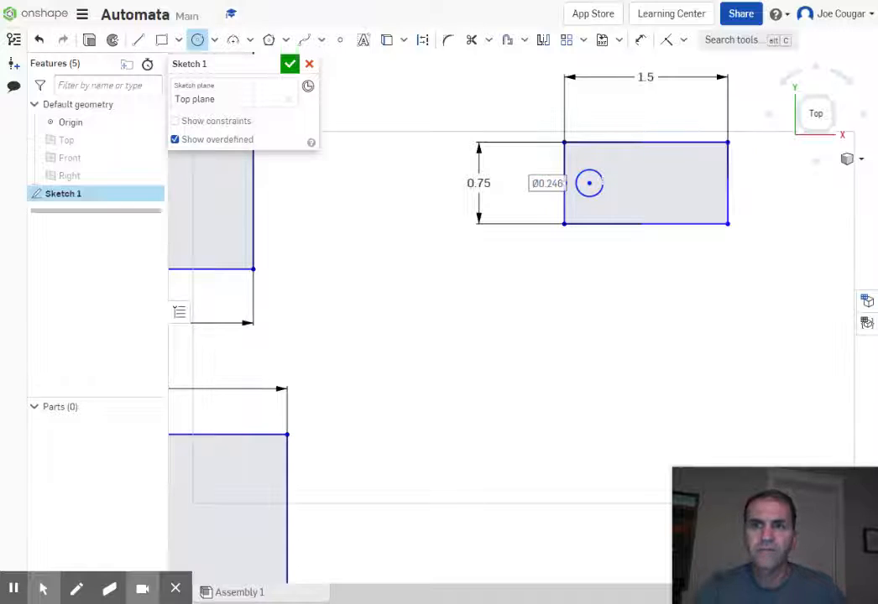
{"action": "type", "text": ".5"}
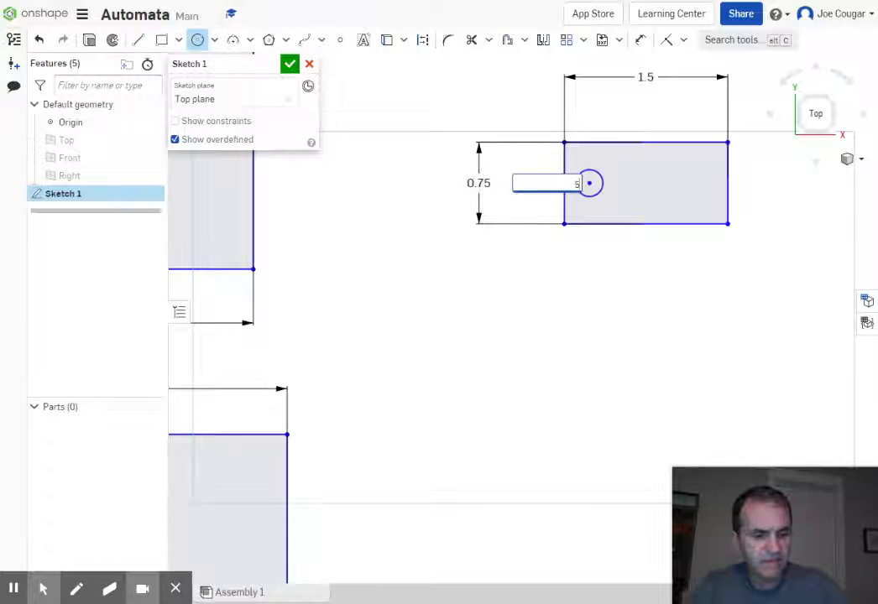
{"action": "type", "text": "/16"}
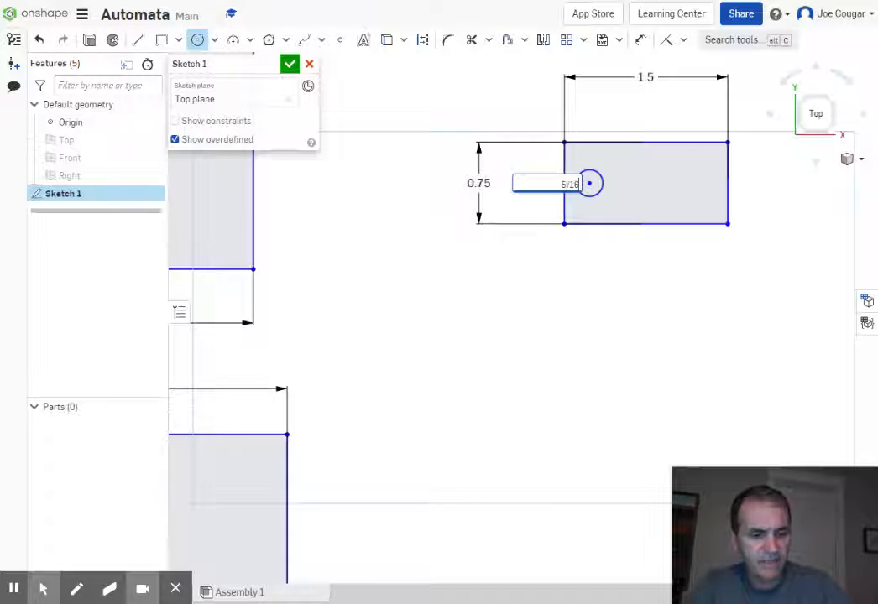
{"action": "key", "text": "Return"}
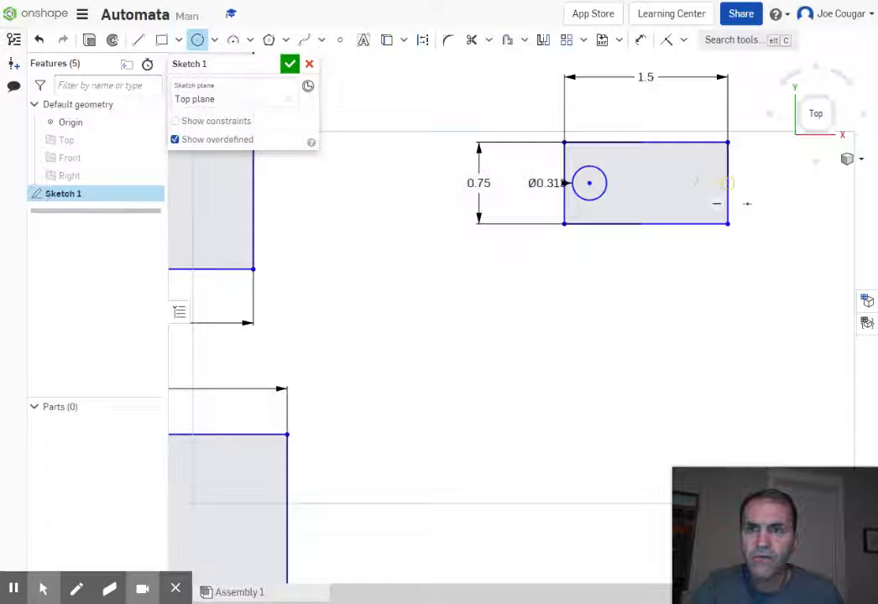
Draw a second 5/16 diameter circle near the small rectangle's right edge, level with that edge's midpoint.
{"action": "left_click", "coordinate": [696, 182]}
{"action": "left_click", "coordinate": [695, 170]}
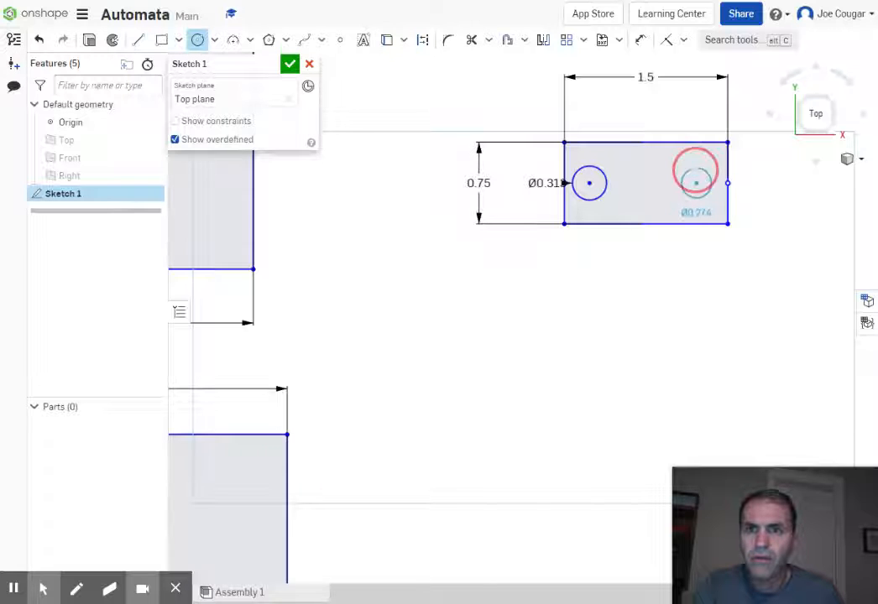
{"action": "type", "text": "5"}
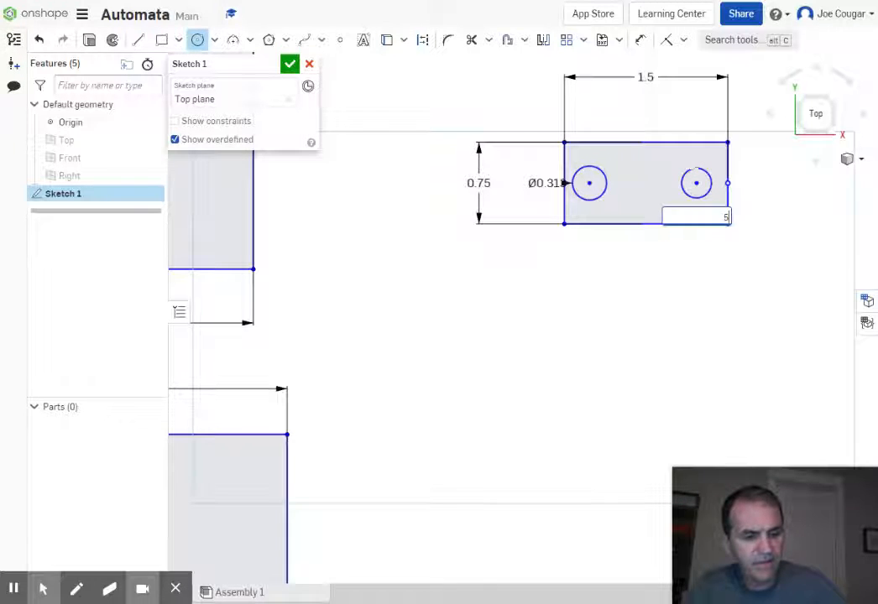
{"action": "type", "text": "/16"}
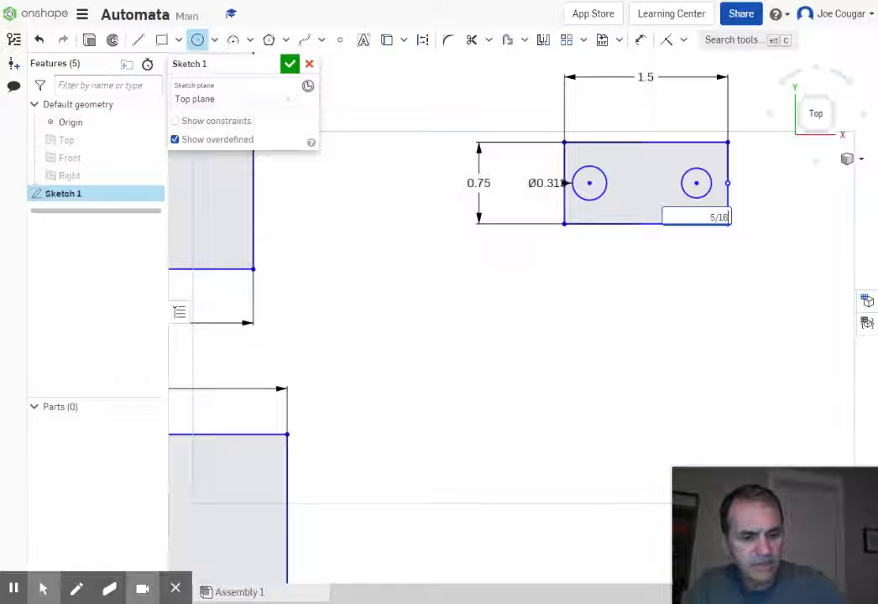
{"action": "key", "text": "Return"}
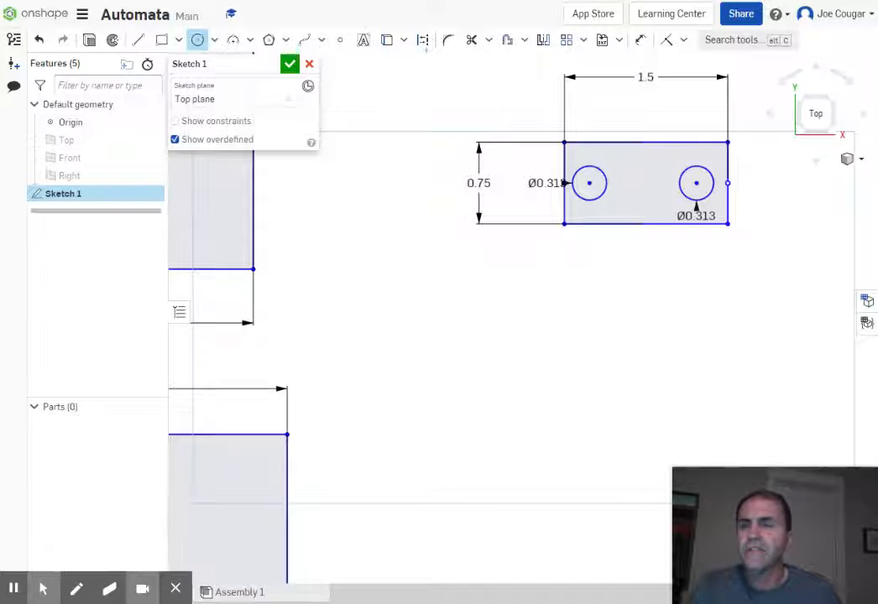
Dimension the right-hand circle's centre 0.25 in from the small rectangle's right edge.
{"action": "left_click", "coordinate": [638, 39]}
{"action": "left_click", "coordinate": [695, 183]}
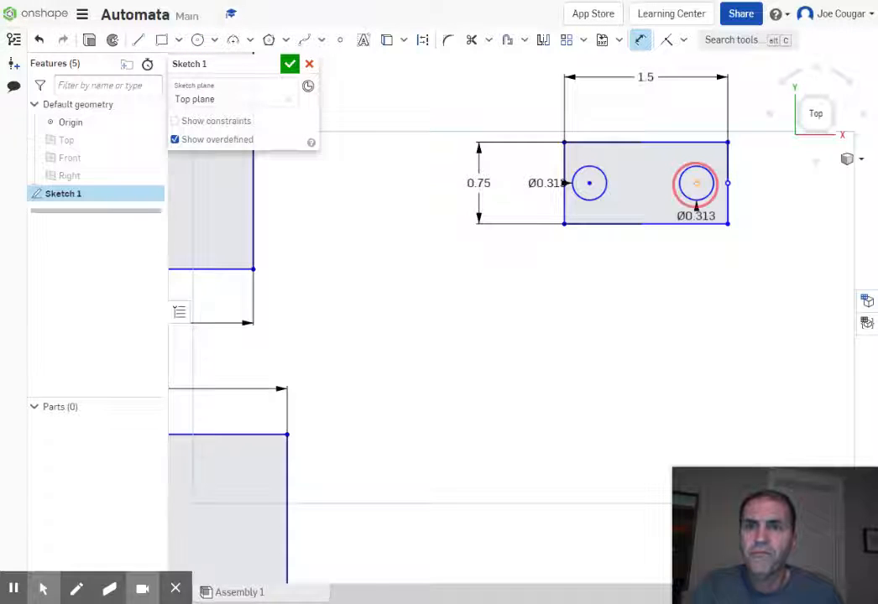
{"action": "left_click", "coordinate": [728, 186]}
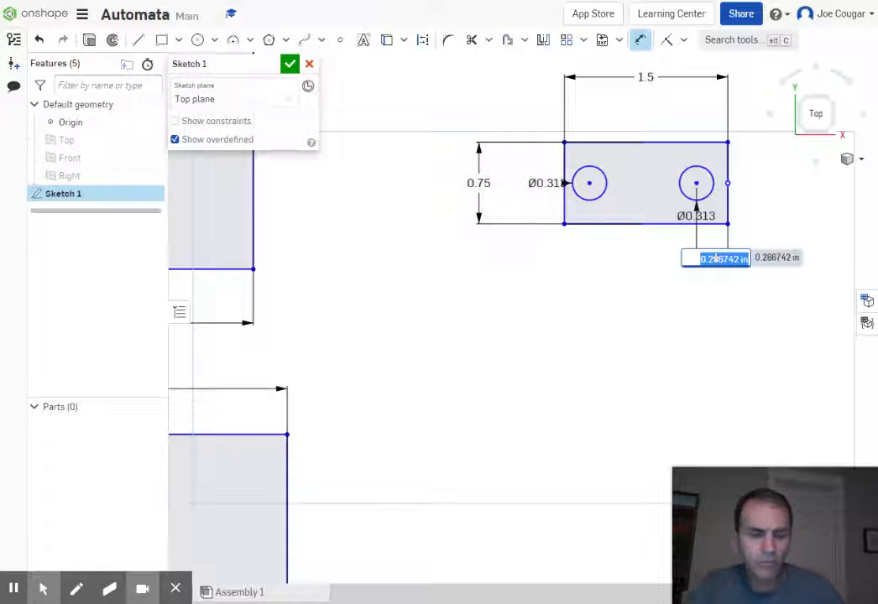
{"action": "type", "text": "0.25"}
{"action": "key", "text": "Return"}
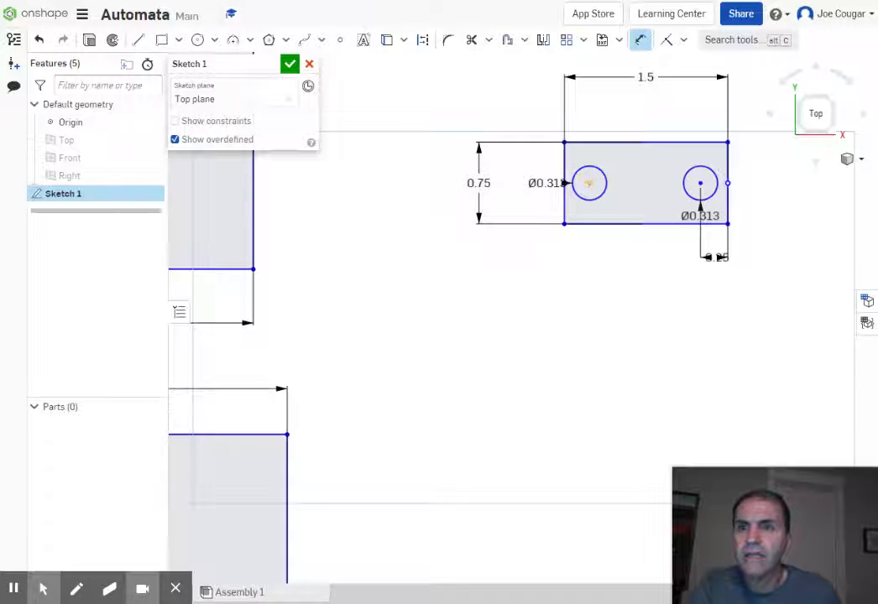
Dimension the left-hand circle's centre 0.25 in from the small rectangle's left edge and finish the sketch.
{"action": "left_click", "coordinate": [564, 198]}
{"action": "left_click", "coordinate": [589, 183]}
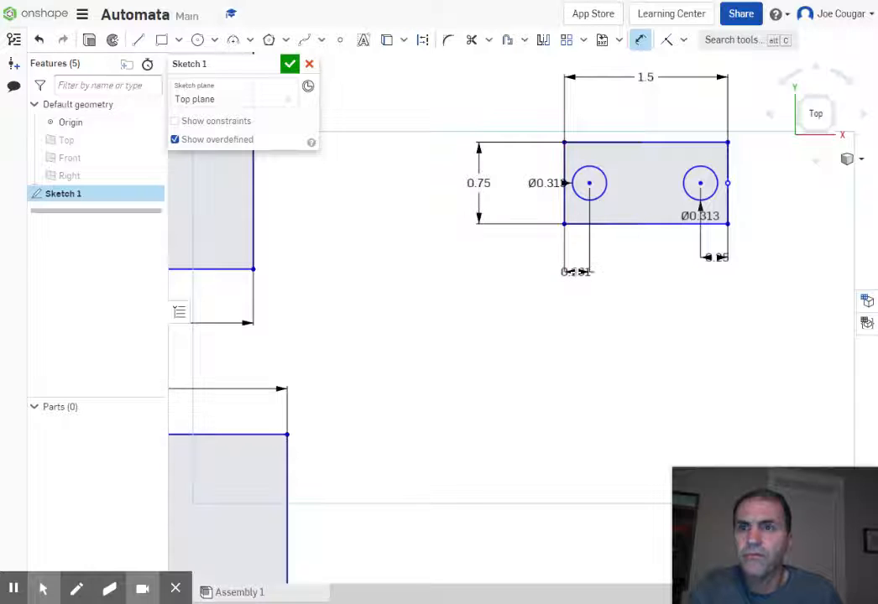
{"action": "left_click", "coordinate": [575, 273]}
{"action": "key", "text": "BackSpace"}
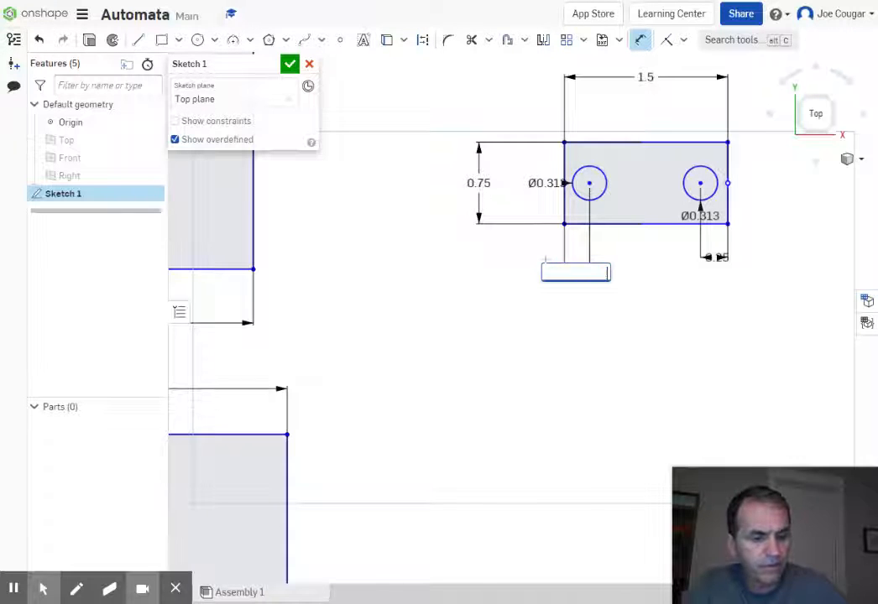
{"action": "type", "text": ".25"}
{"action": "key", "text": "Return"}
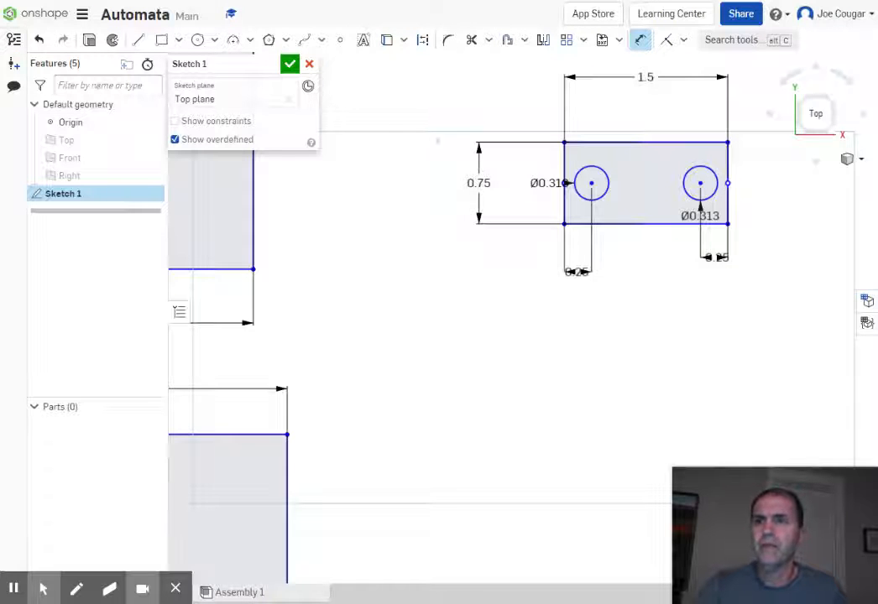
{"action": "scroll", "coordinate": [436, 140], "scroll_direction": "down", "scroll_amount": 2}
{"action": "left_click", "coordinate": [291, 66]}
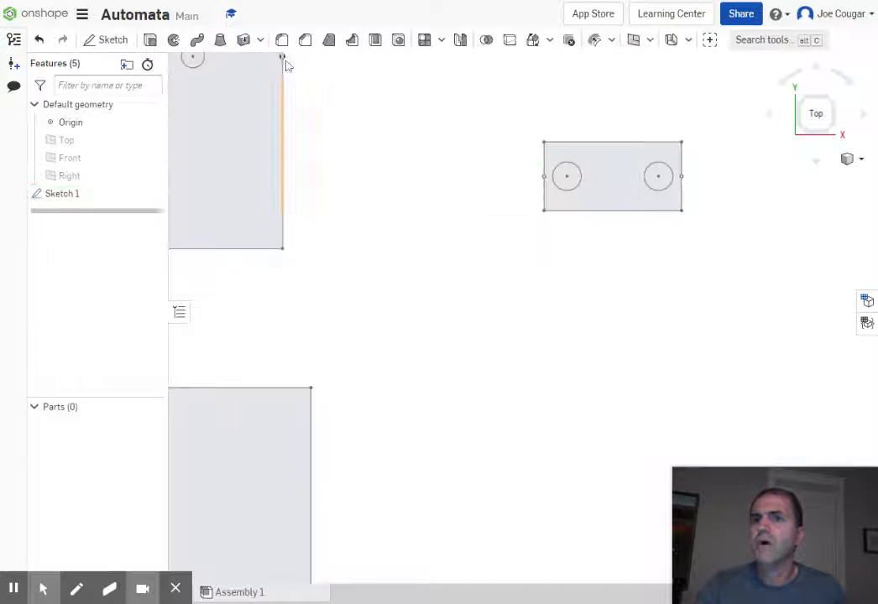
Extrude the two rectangular panels without holes and the square panel, leaving its centre hole open, 0.2 in deep as new parts.
{"action": "scroll", "coordinate": [536, 211], "scroll_direction": "down", "scroll_amount": 3}
{"action": "scroll", "coordinate": [613, 251], "scroll_direction": "down", "scroll_amount": 4}
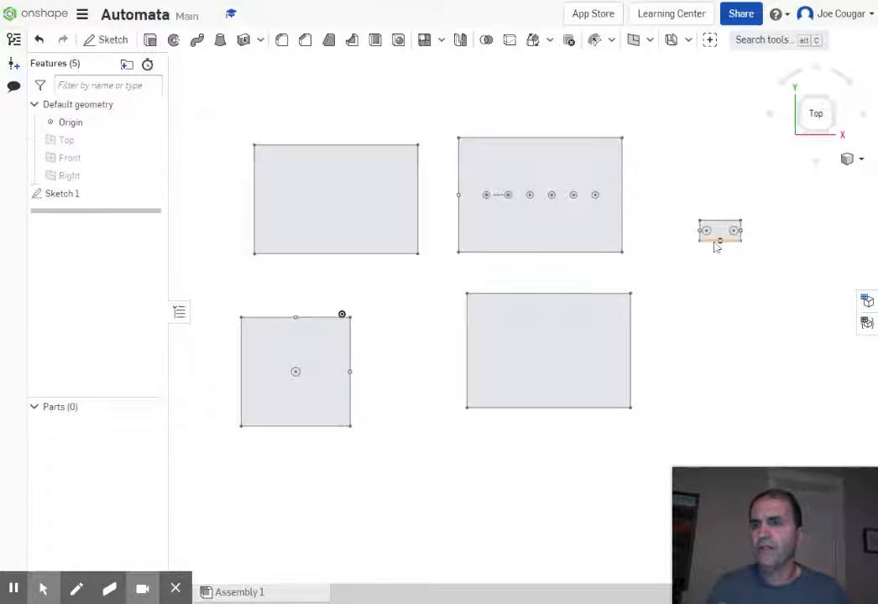
{"action": "left_click", "coordinate": [150, 41]}
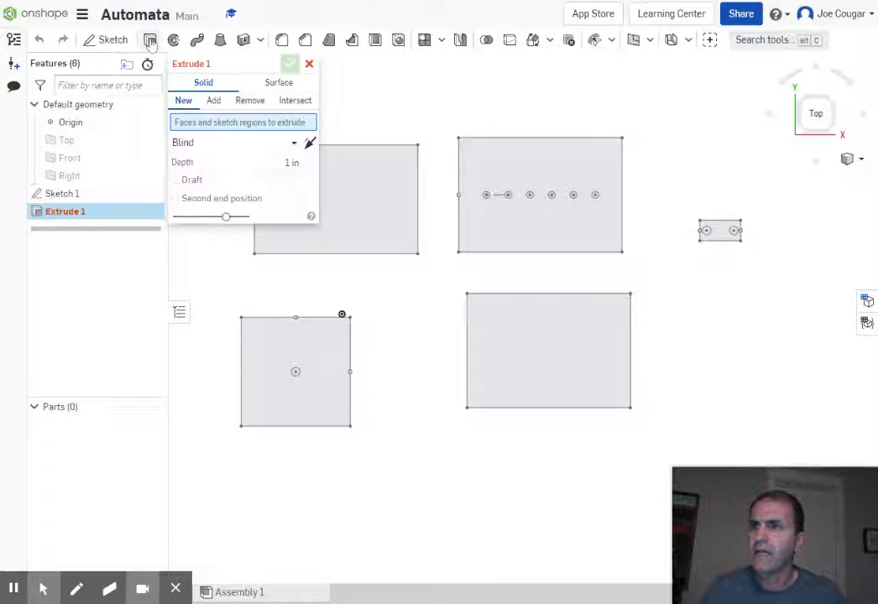
{"action": "mouse_move", "coordinate": [417, 304]}
{"action": "middle_mouse_down"}
{"action": "mouse_move", "coordinate": [474, 309]}
{"action": "mouse_move", "coordinate": [519, 288]}
{"action": "middle_mouse_up"}
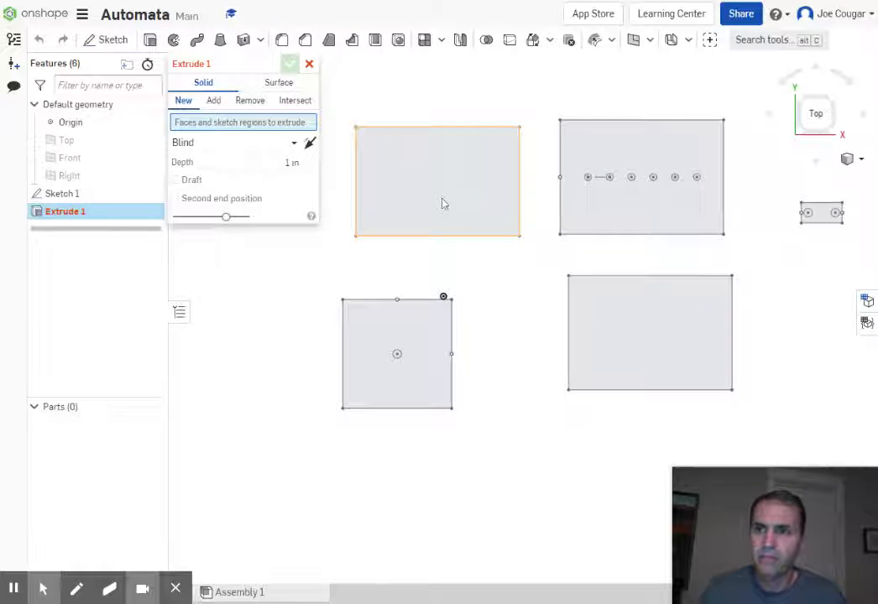
{"action": "left_click", "coordinate": [602, 313]}
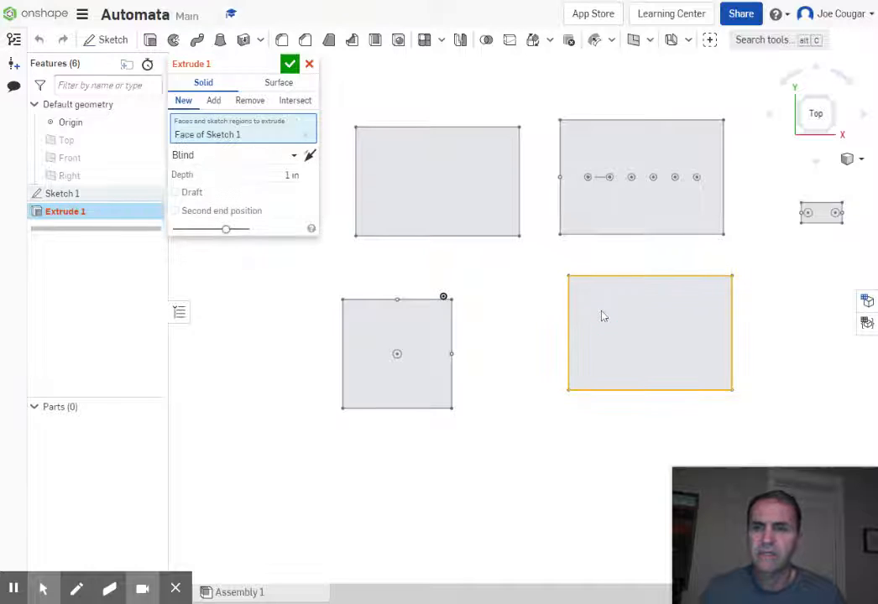
{"action": "left_click", "coordinate": [453, 196]}
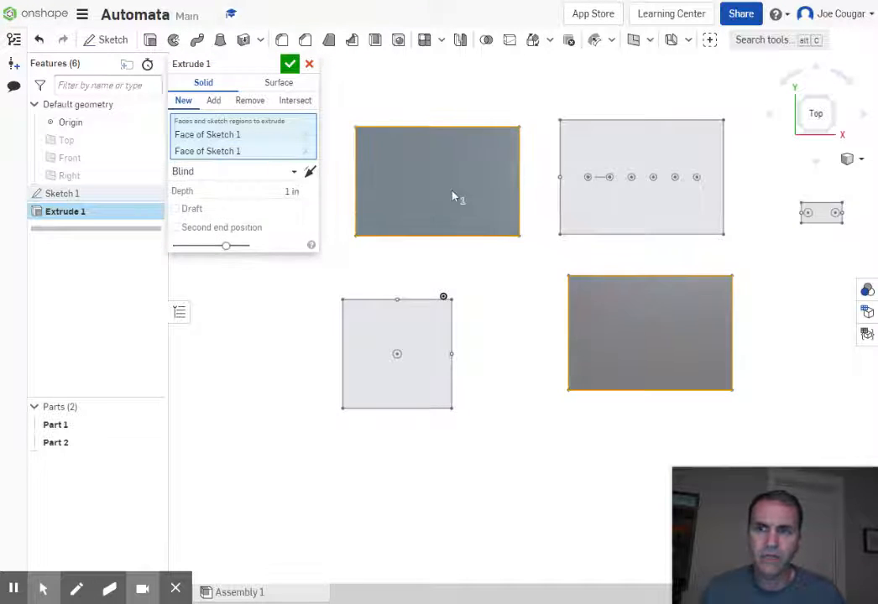
{"action": "left_click", "coordinate": [402, 357]}
{"action": "scroll", "coordinate": [499, 376], "scroll_direction": "down", "scroll_amount": 2}
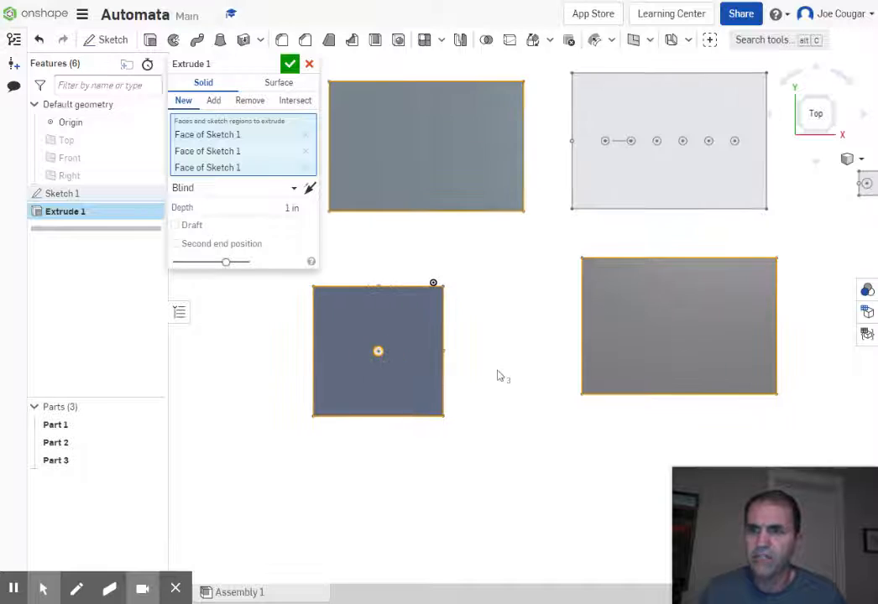
{"action": "scroll", "coordinate": [529, 422], "scroll_direction": "up", "scroll_amount": 1}
{"action": "right_click_drag", "start_coordinate": [531, 424], "coordinate": [516, 397]}
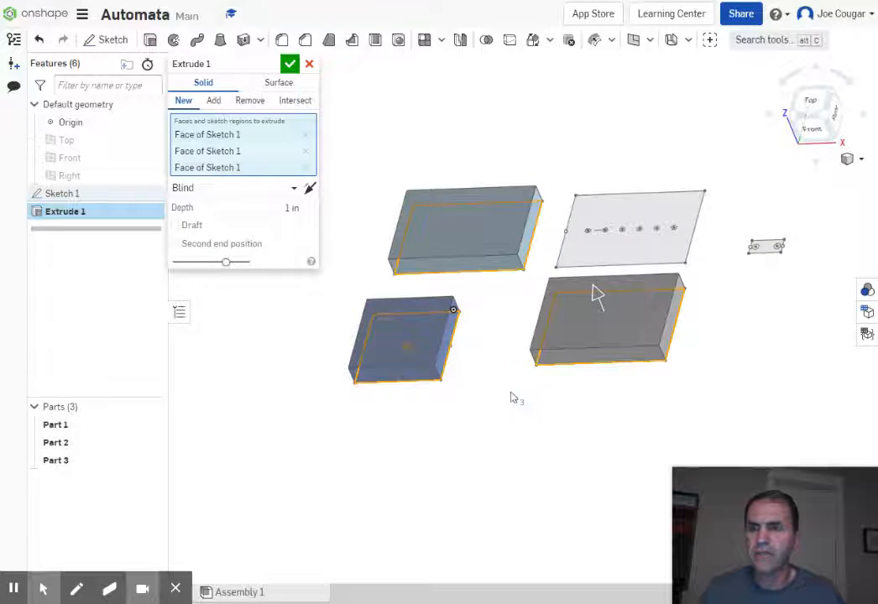
{"action": "left_click", "coordinate": [269, 215]}
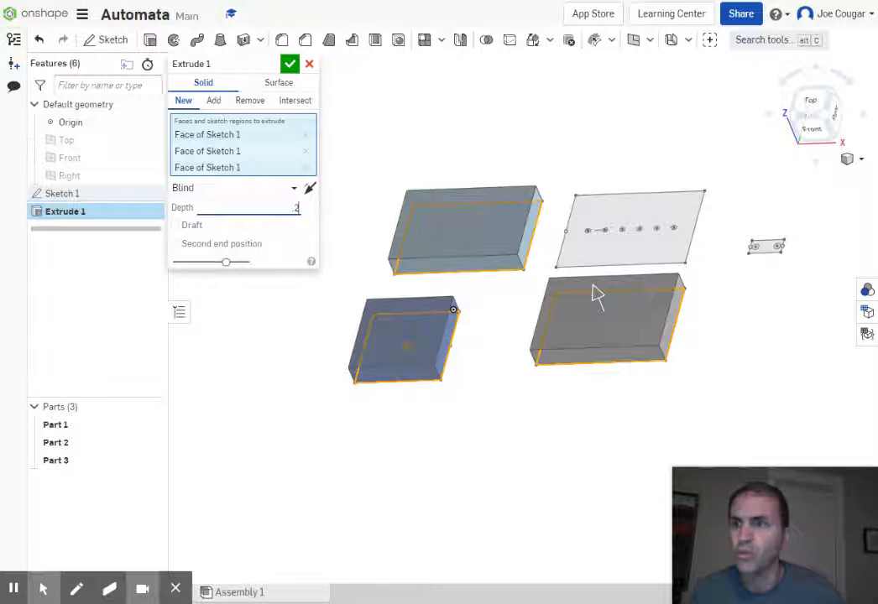
{"action": "type", "text": ".2"}
{"action": "key", "text": "Return"}
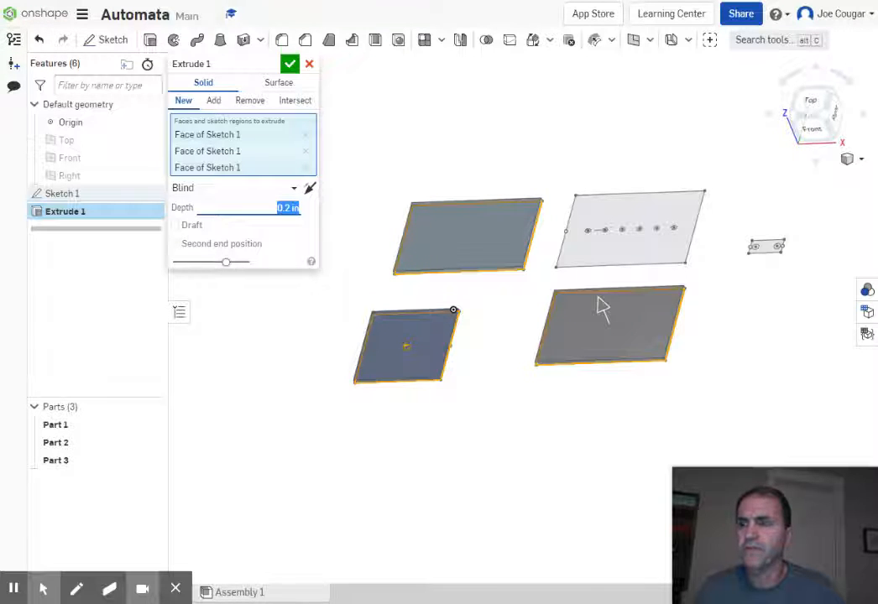
{"action": "key", "text": "Return"}
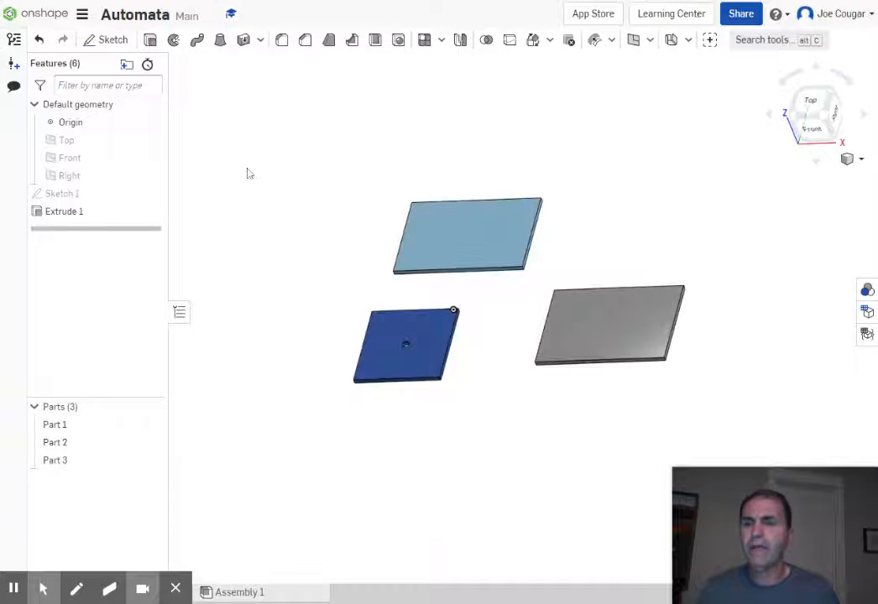
Rename the square part with the centre hole as Side.
{"action": "right_click_drag", "start_coordinate": [411, 442], "coordinate": [423, 463]}
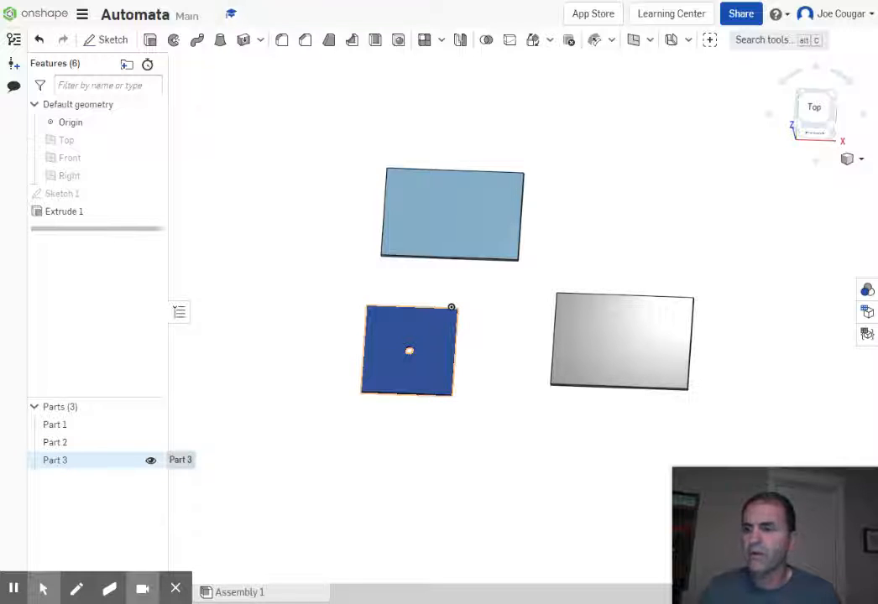
{"action": "right_click", "coordinate": [59, 462]}
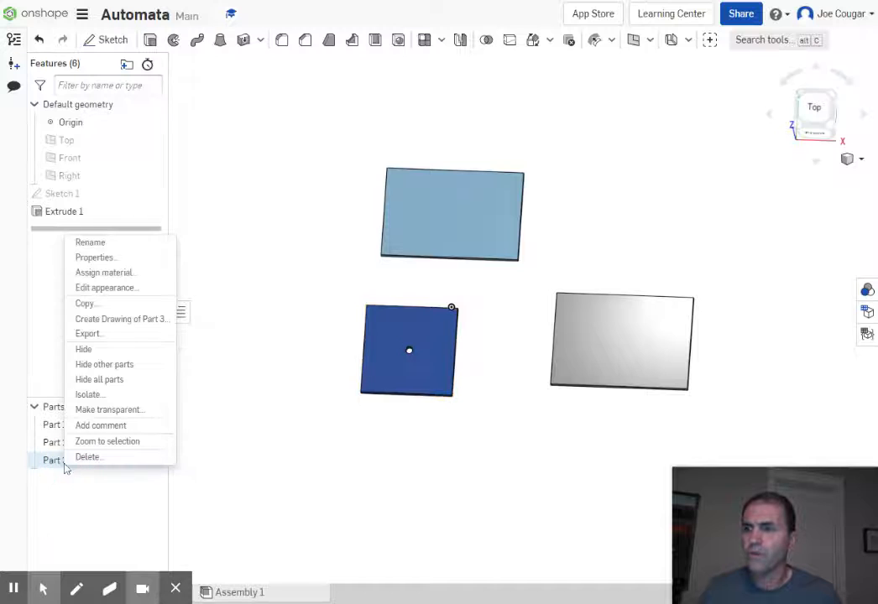
{"action": "left_click", "coordinate": [90, 243]}
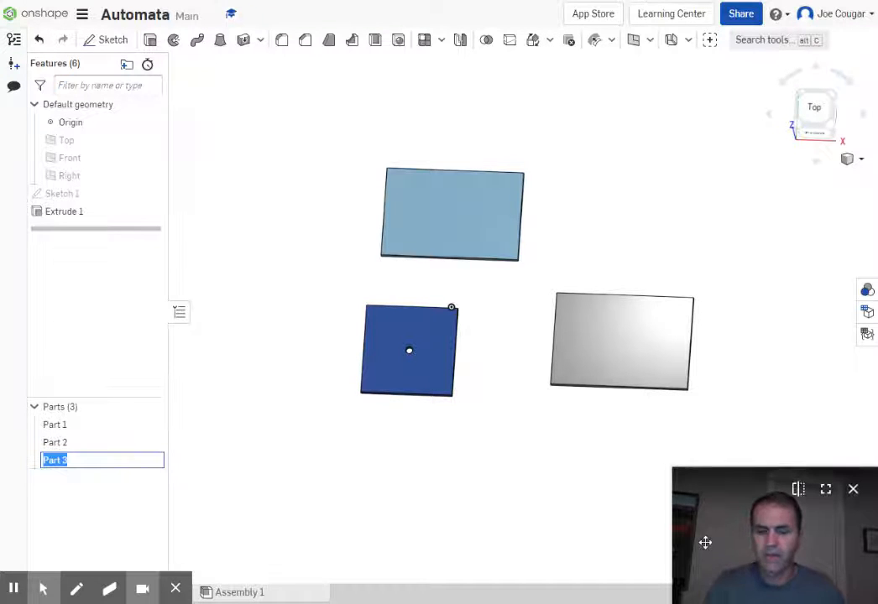
{"action": "type", "text": "Side"}
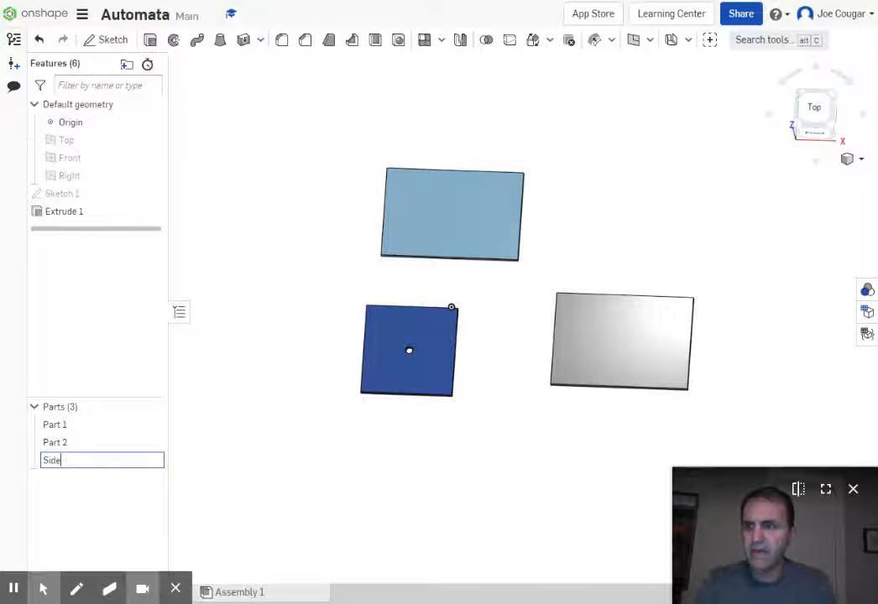
{"action": "left_click", "coordinate": [427, 543]}
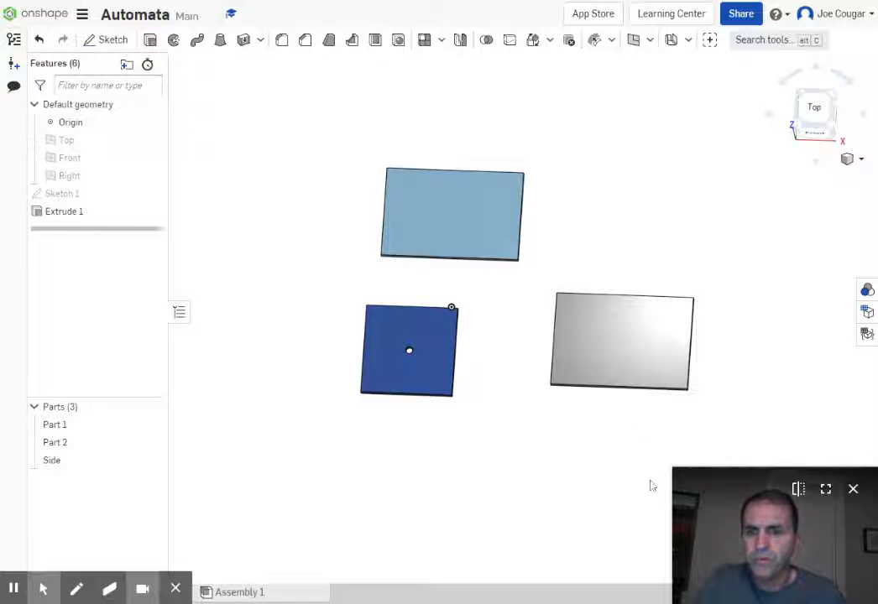
Measure the length of the grey rectangular panel's right edge.
{"action": "mouse_move", "coordinate": [694, 485]}
{"action": "left_mouse_down"}
{"action": "mouse_move", "coordinate": [675, 471]}
{"action": "mouse_move", "coordinate": [685, 476]}
{"action": "left_mouse_up"}
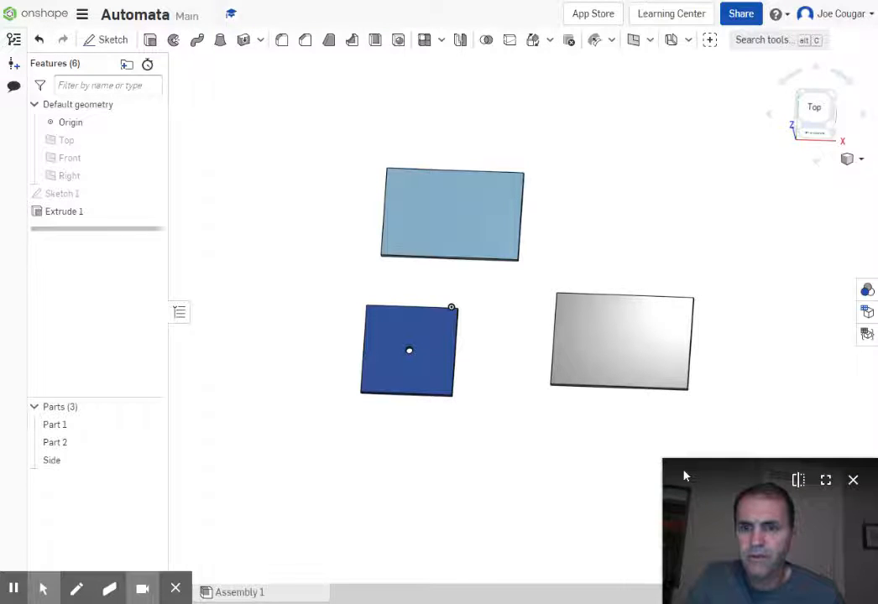
{"action": "left_click_drag", "start_coordinate": [735, 511], "coordinate": [658, 489]}
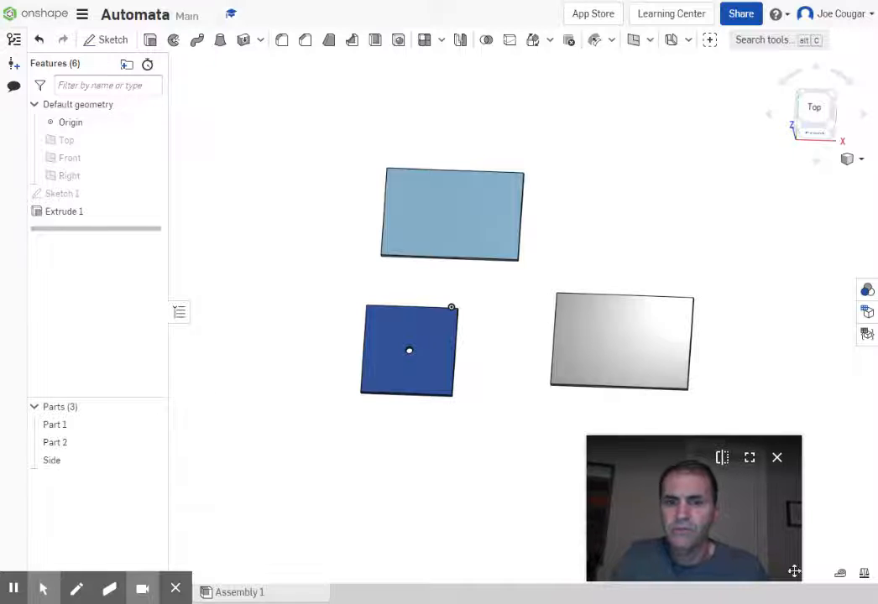
{"action": "left_click", "coordinate": [841, 576]}
{"action": "scroll", "coordinate": [709, 361], "scroll_direction": "up", "scroll_amount": 3}
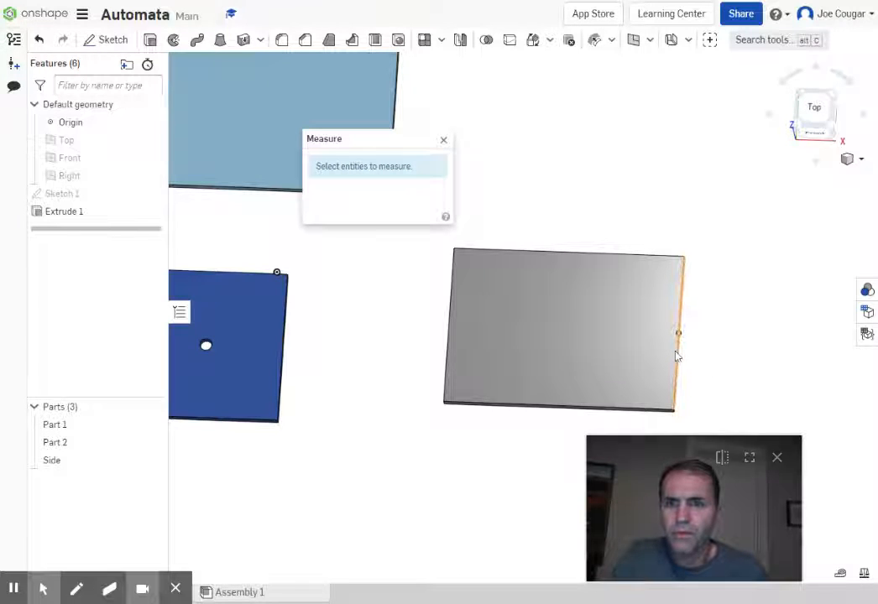
{"action": "left_click", "coordinate": [677, 356]}
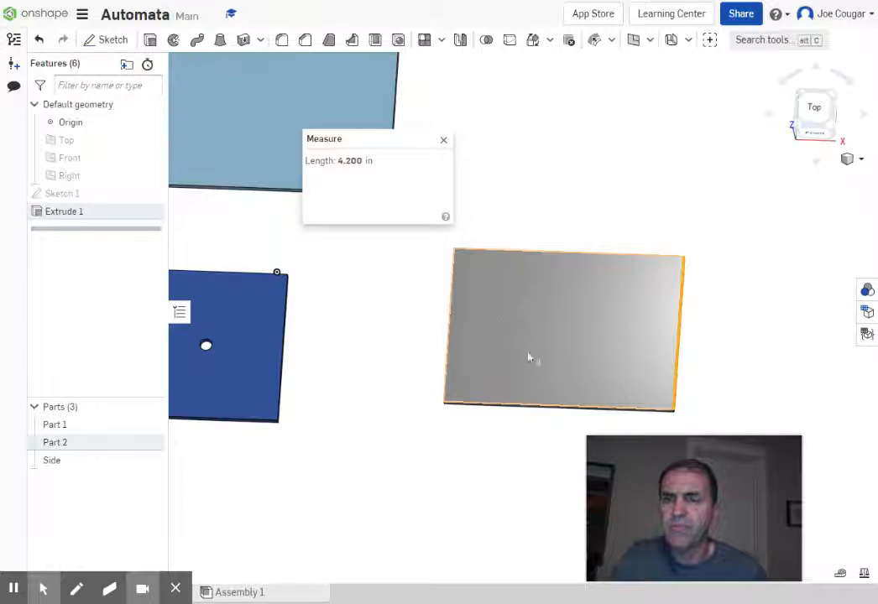
{"action": "scroll", "coordinate": [571, 334], "scroll_direction": "down", "scroll_amount": 5}
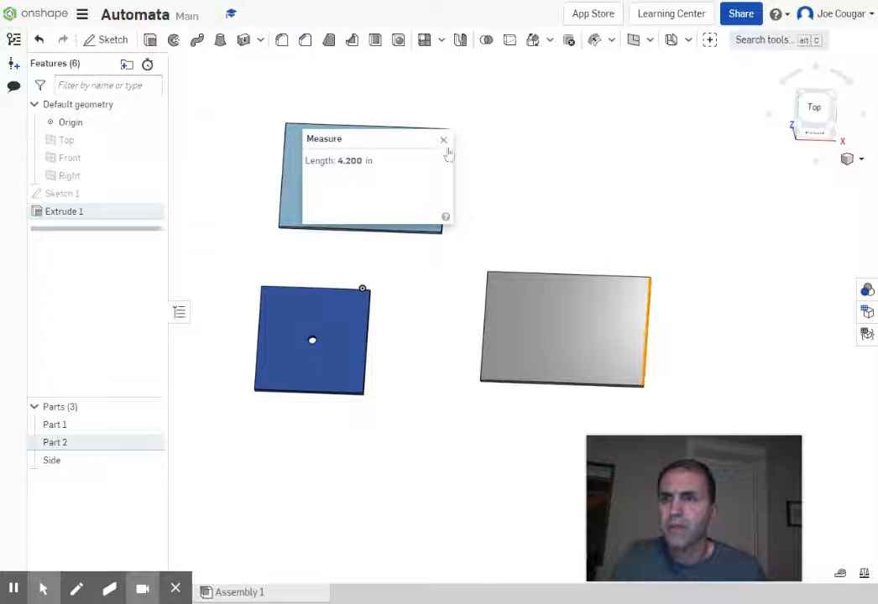
{"action": "left_click", "coordinate": [444, 140]}
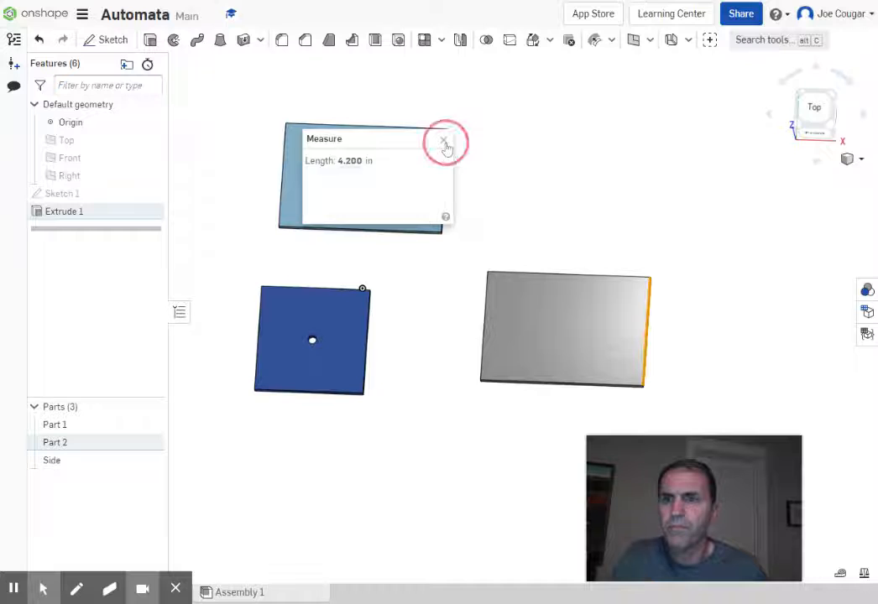
{"action": "left_click", "coordinate": [470, 466]}
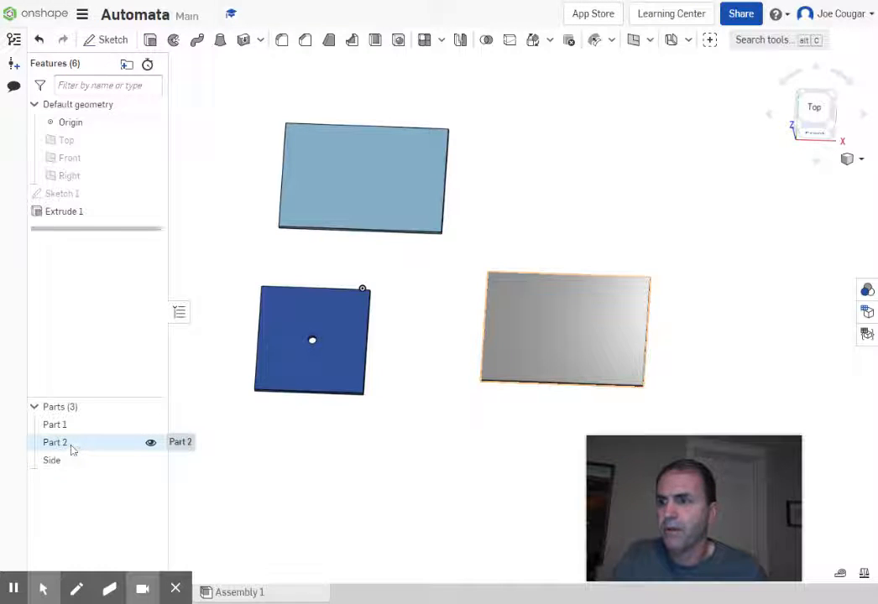
Rename Part 2, the grey rectangular panel, as Bottom.
{"action": "right_click", "coordinate": [71, 451]}
{"action": "left_click", "coordinate": [123, 224]}
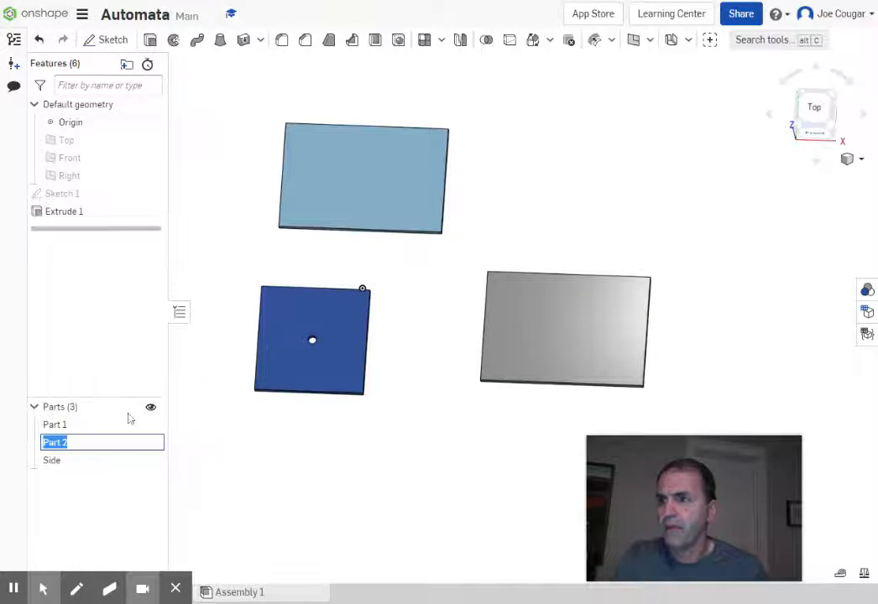
{"action": "type", "text": "Bottom"}
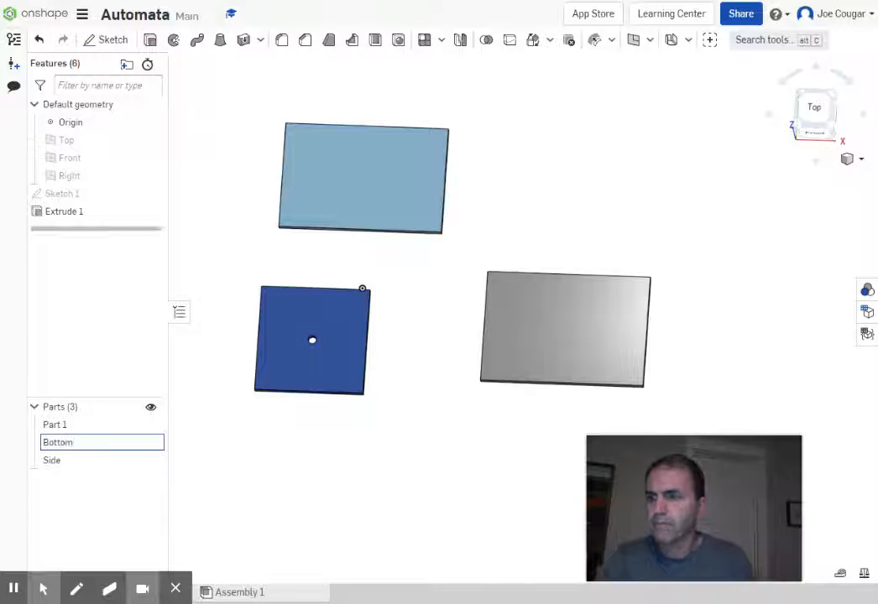
{"action": "left_click", "coordinate": [225, 472]}
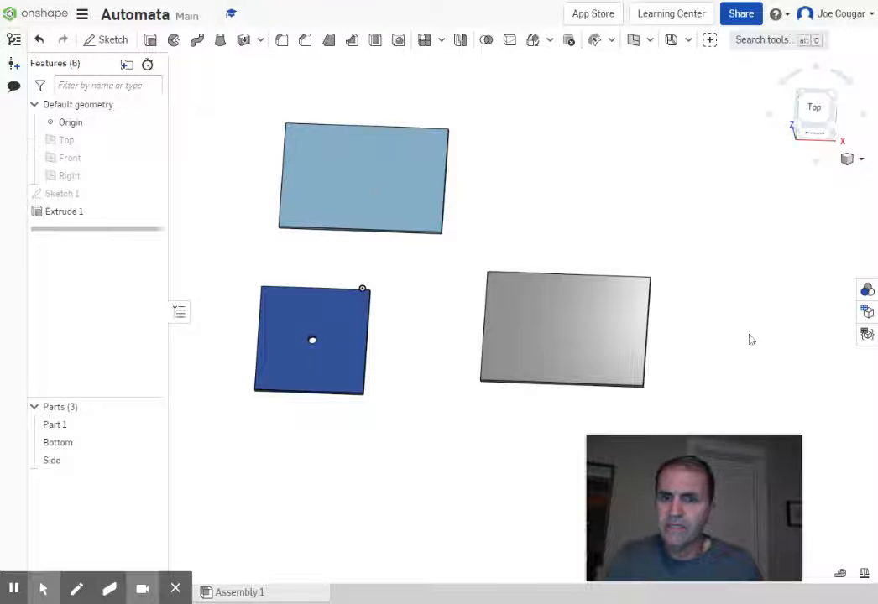
Measure the length of the light blue panel's right edge.
{"action": "left_click", "coordinate": [839, 576]}
{"action": "scroll", "coordinate": [497, 158], "scroll_direction": "up", "scroll_amount": 3}
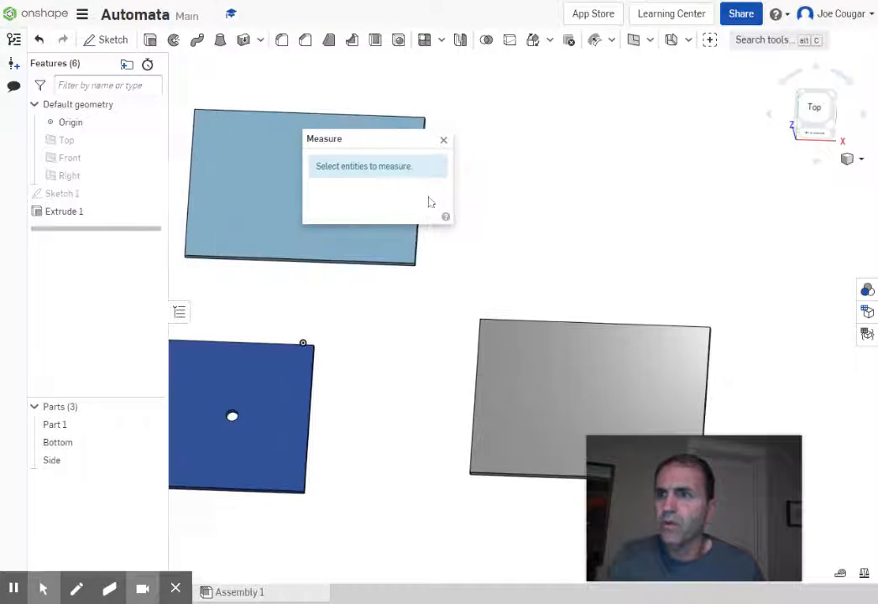
{"action": "left_click", "coordinate": [417, 256]}
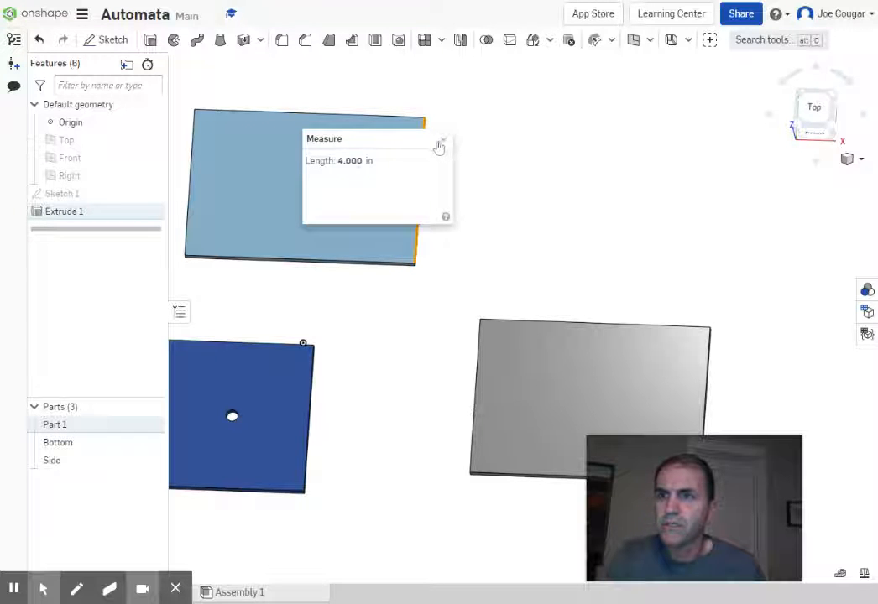
{"action": "left_click", "coordinate": [443, 143]}
{"action": "scroll", "coordinate": [504, 208], "scroll_direction": "down", "scroll_amount": 3}
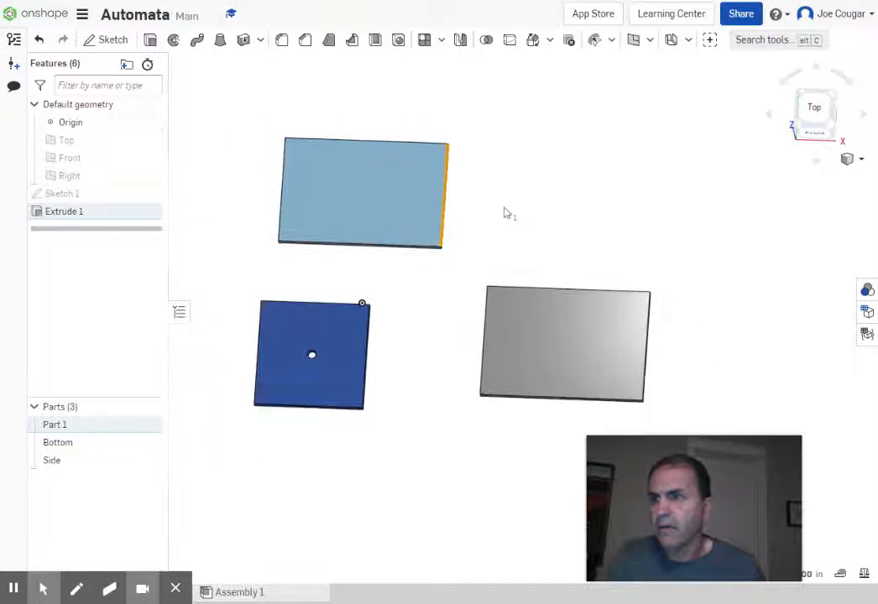
Rename Part 1, the light blue rectangular panel, as Back.
{"action": "right_click", "coordinate": [63, 425]}
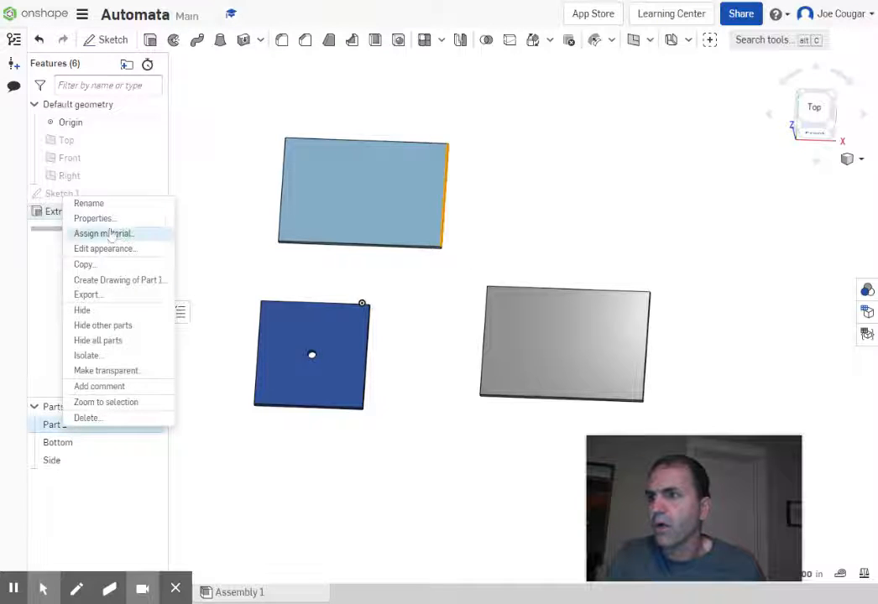
{"action": "left_click", "coordinate": [99, 205]}
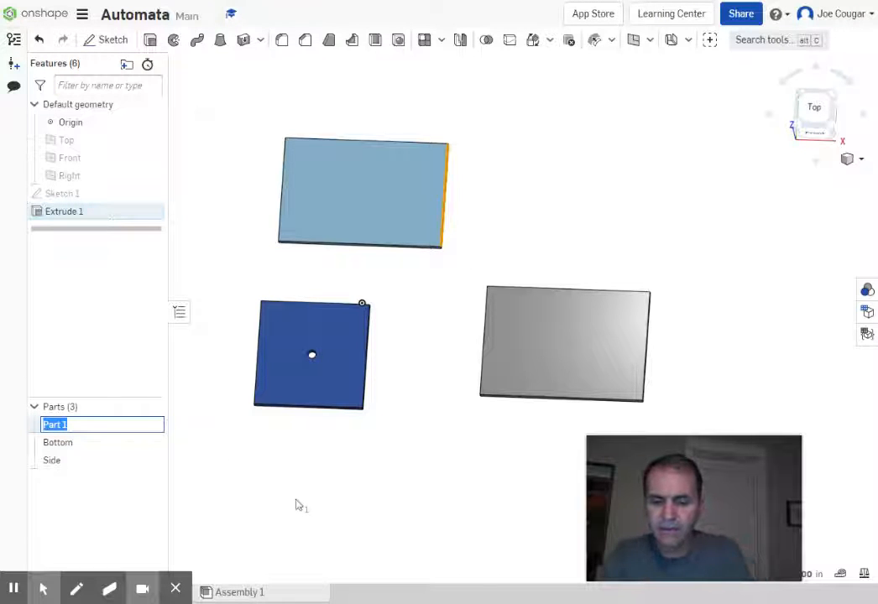
{"action": "type", "text": "Back"}
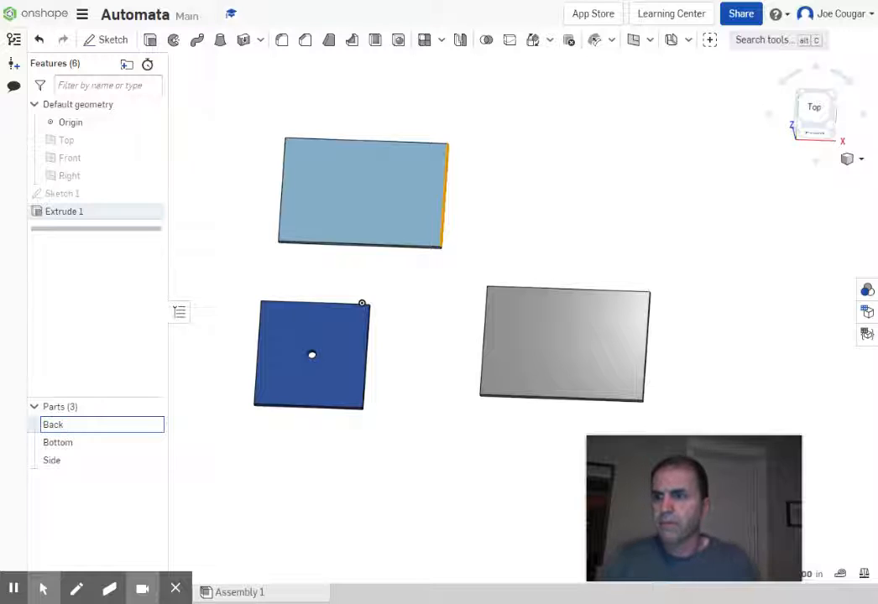
{"action": "left_click", "coordinate": [339, 460]}
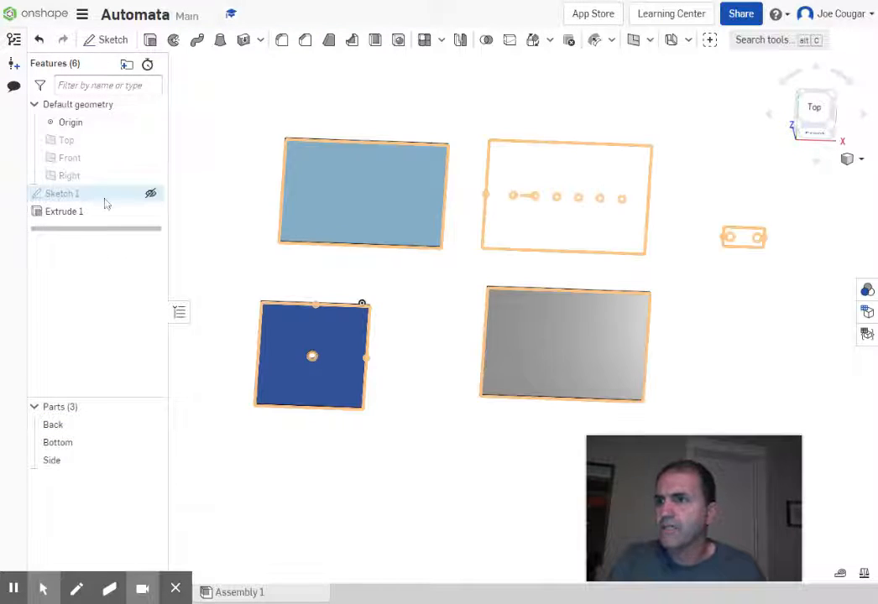
Show Sketch 1 and extrude its rectangular region with six holes 0.5 in as a new solid part.
{"action": "left_click", "coordinate": [150, 194]}
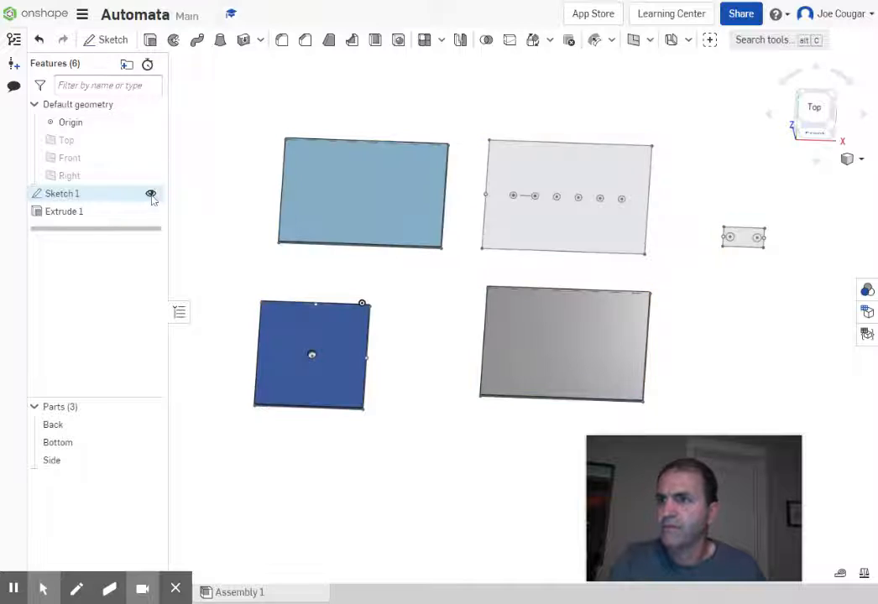
{"action": "left_click", "coordinate": [151, 39]}
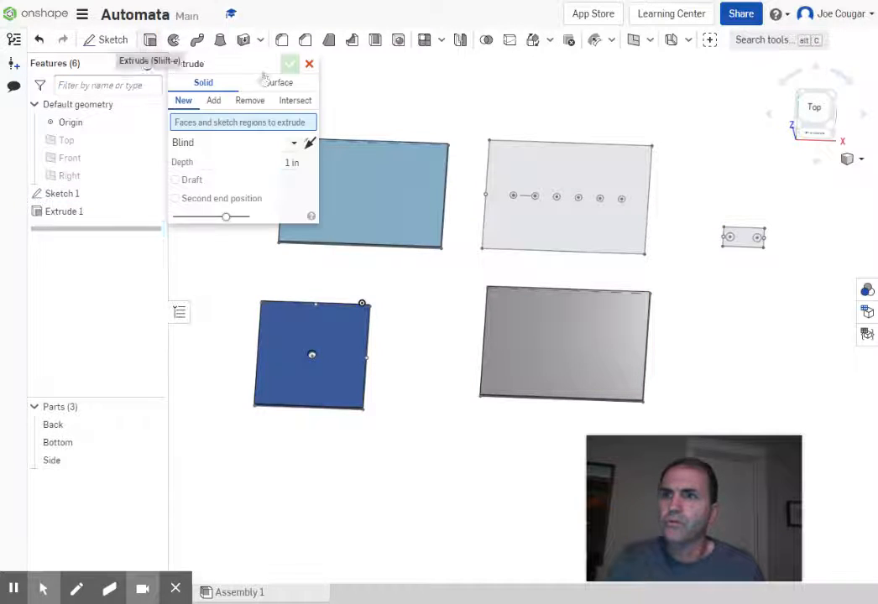
{"action": "scroll", "coordinate": [570, 237], "scroll_direction": "down", "scroll_amount": 3}
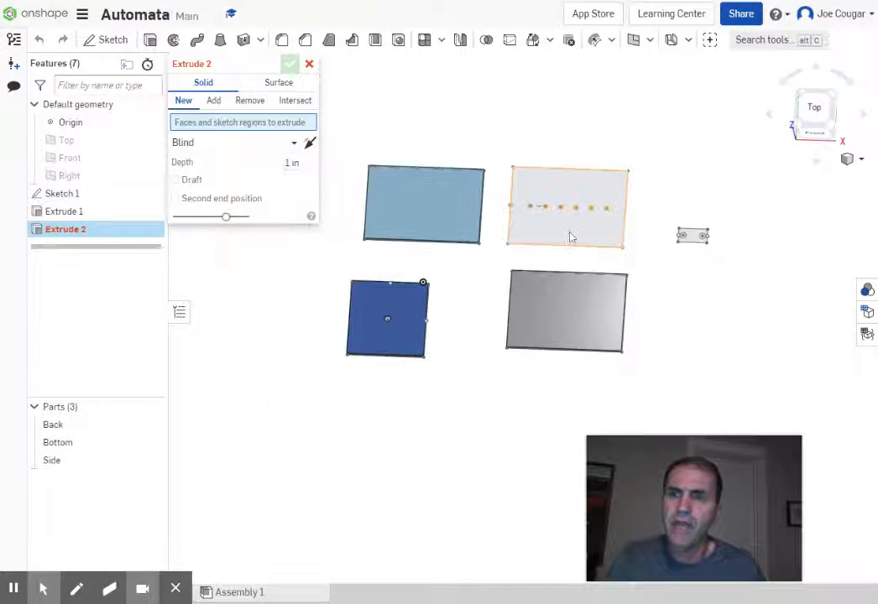
{"action": "scroll", "coordinate": [570, 237], "scroll_direction": "up", "scroll_amount": 3}
{"action": "left_click", "coordinate": [570, 238]}
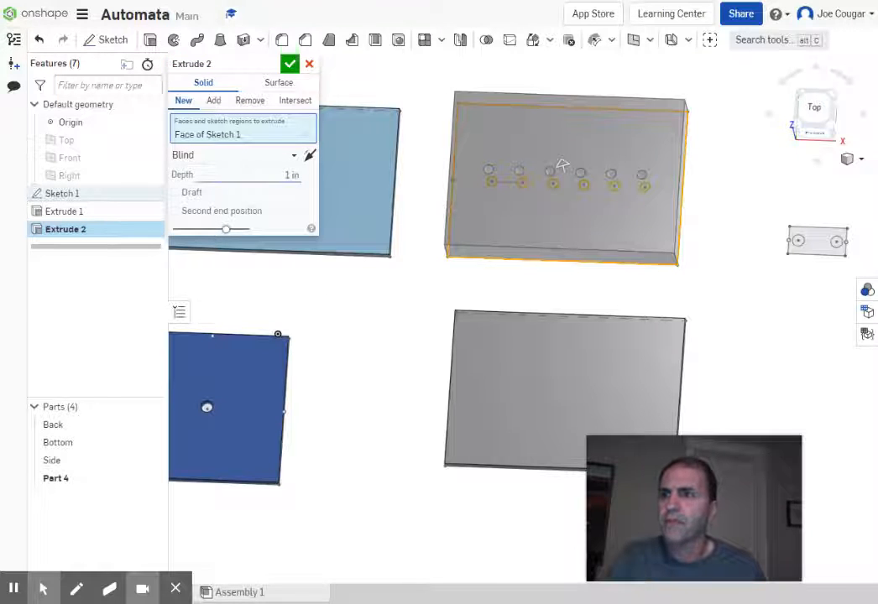
{"action": "left_click", "coordinate": [291, 175]}
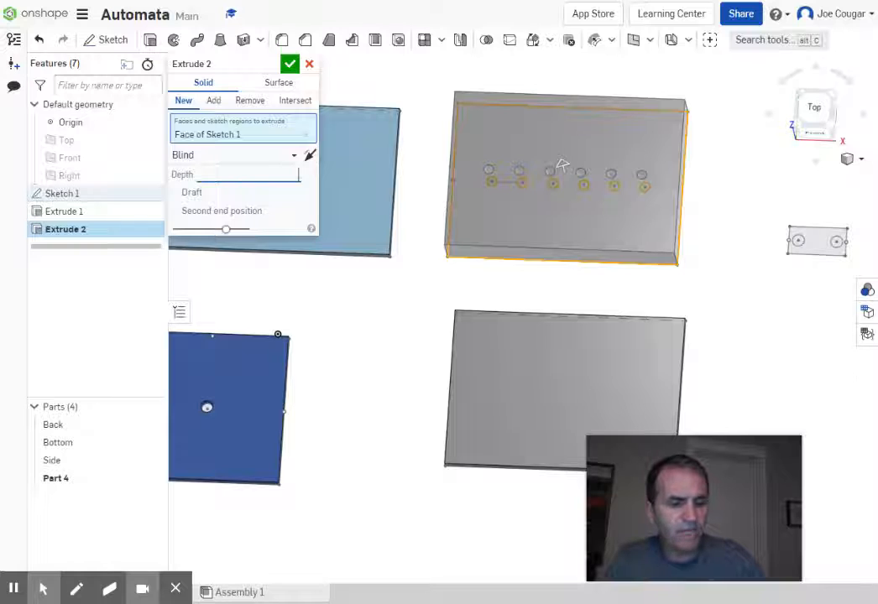
{"action": "key", "text": "Return"}
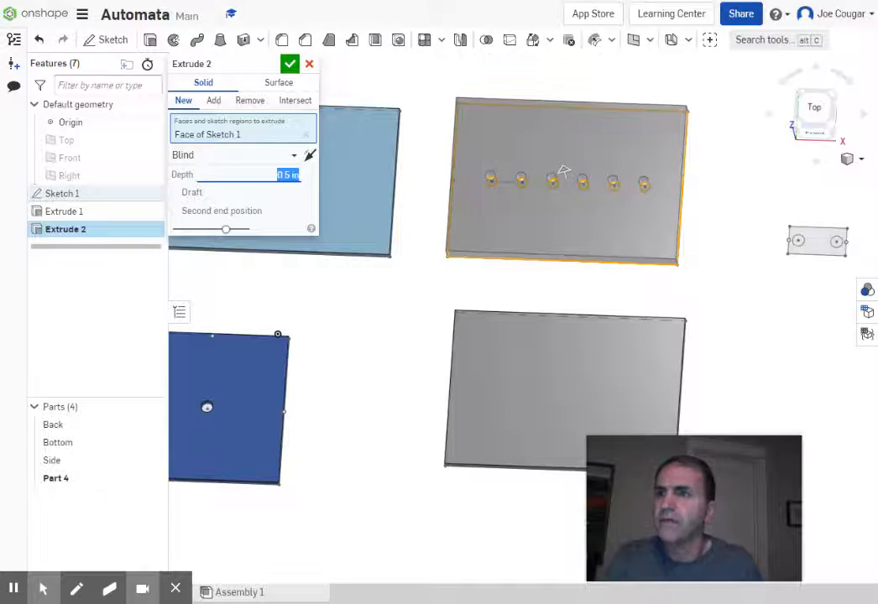
{"action": "key", "text": "Return"}
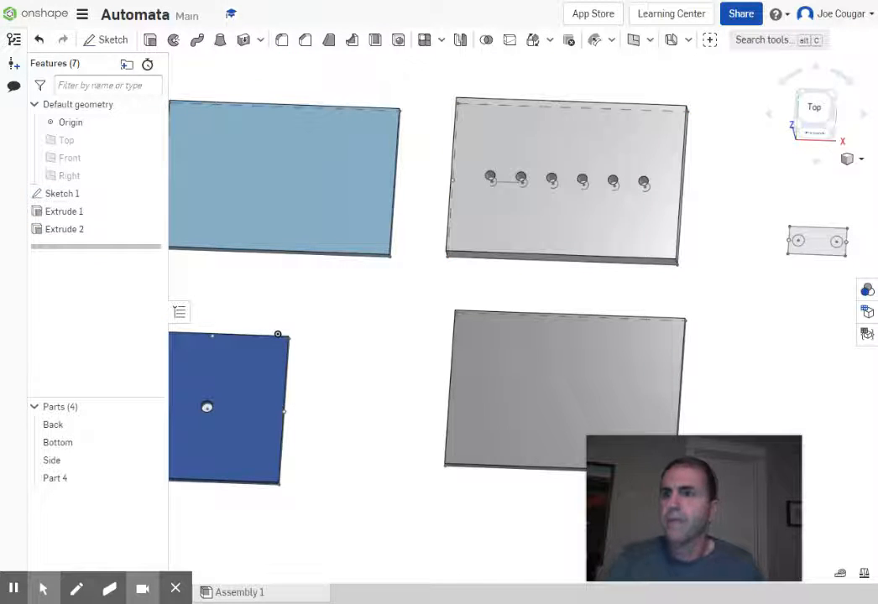
Rename Part 4, the extruded panel with six holes, as Top.
{"action": "right_click", "coordinate": [57, 479]}
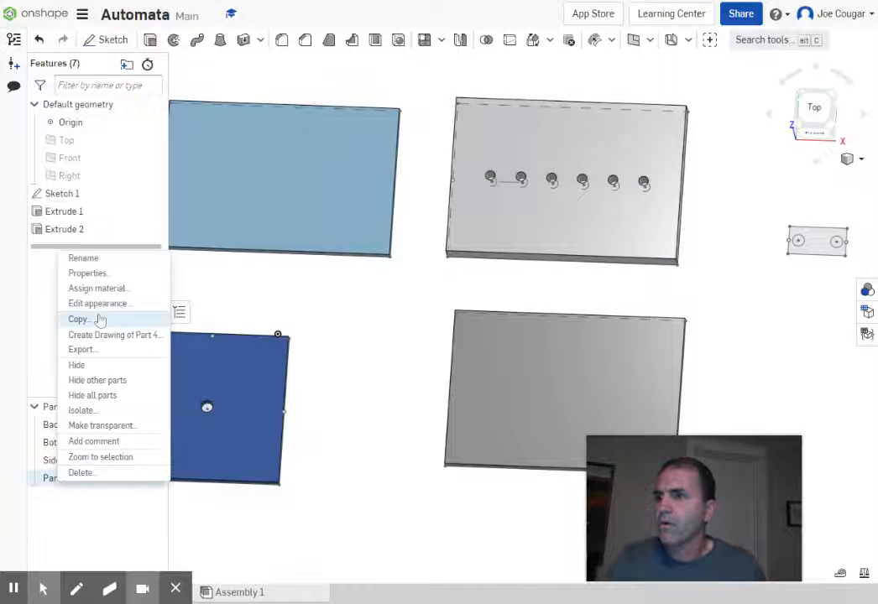
{"action": "left_click", "coordinate": [84, 258]}
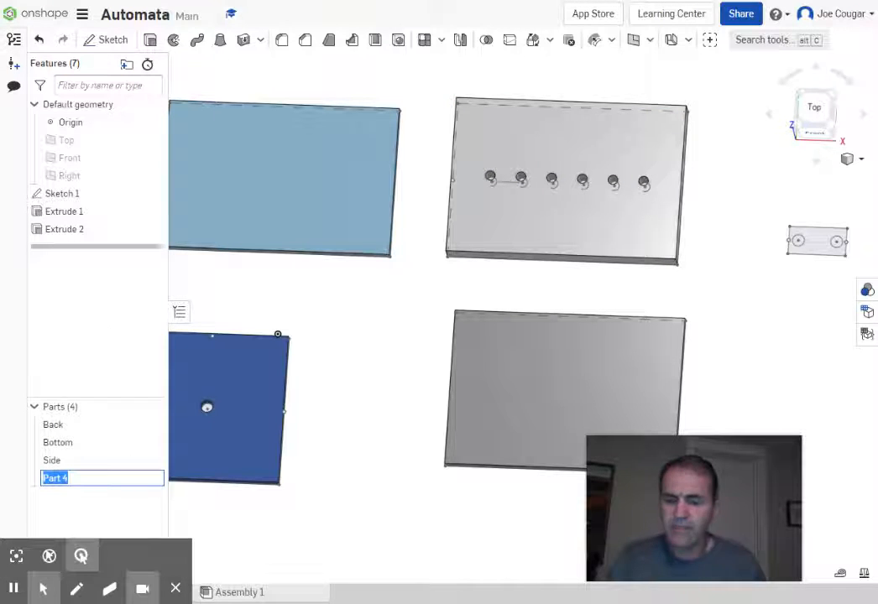
{"action": "type", "text": "T"}
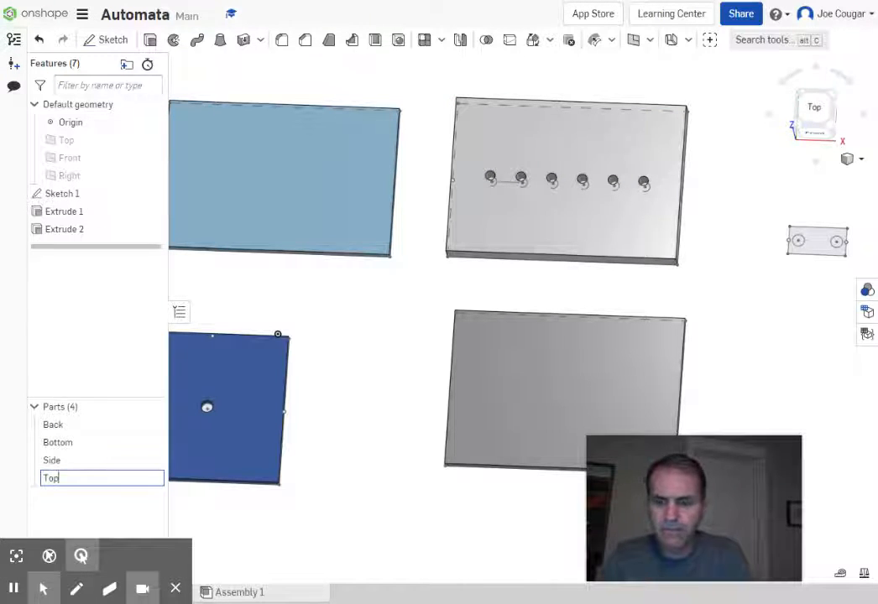
{"action": "type", "text": "op"}
{"action": "key", "text": "Return"}
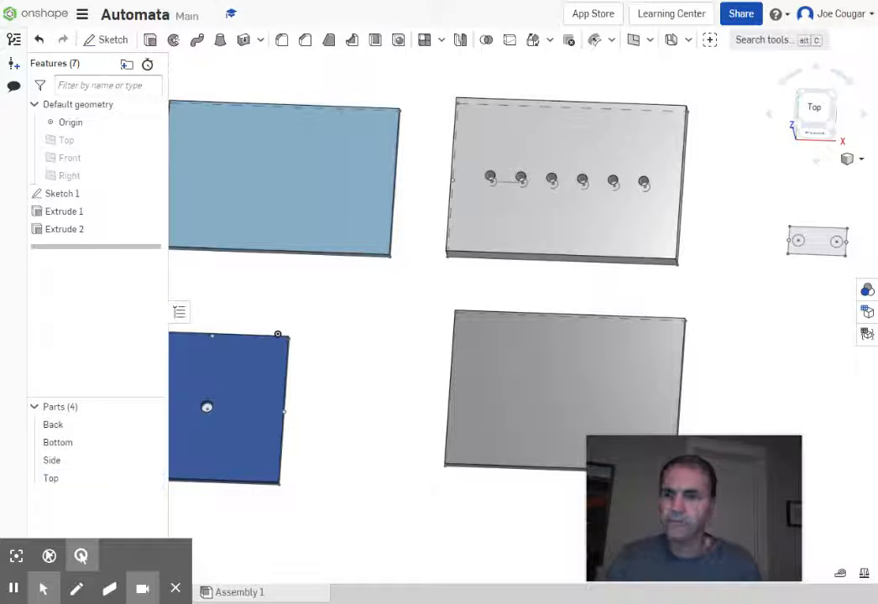
{"action": "scroll", "coordinate": [743, 292], "scroll_direction": "down", "scroll_amount": 3}
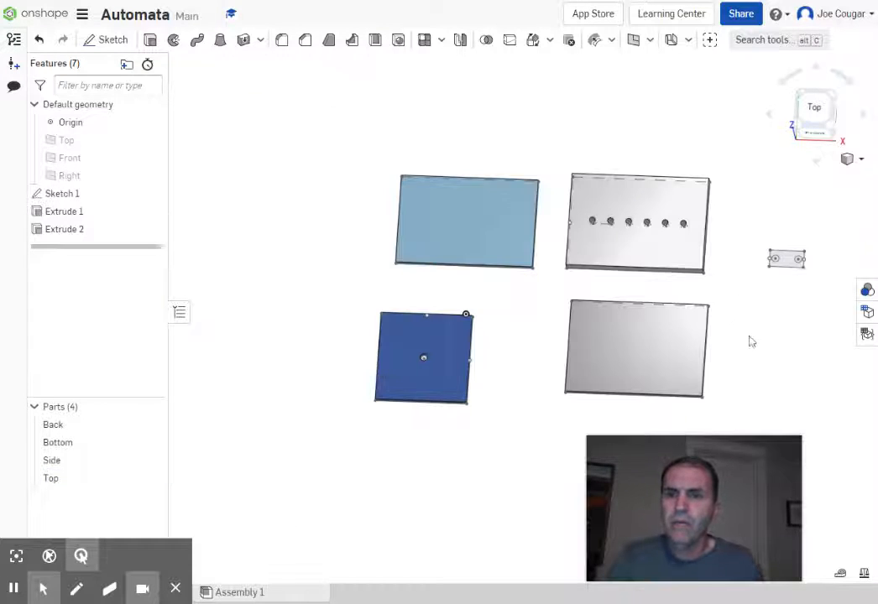
{"action": "right_click_drag", "start_coordinate": [751, 339], "coordinate": [656, 314]}
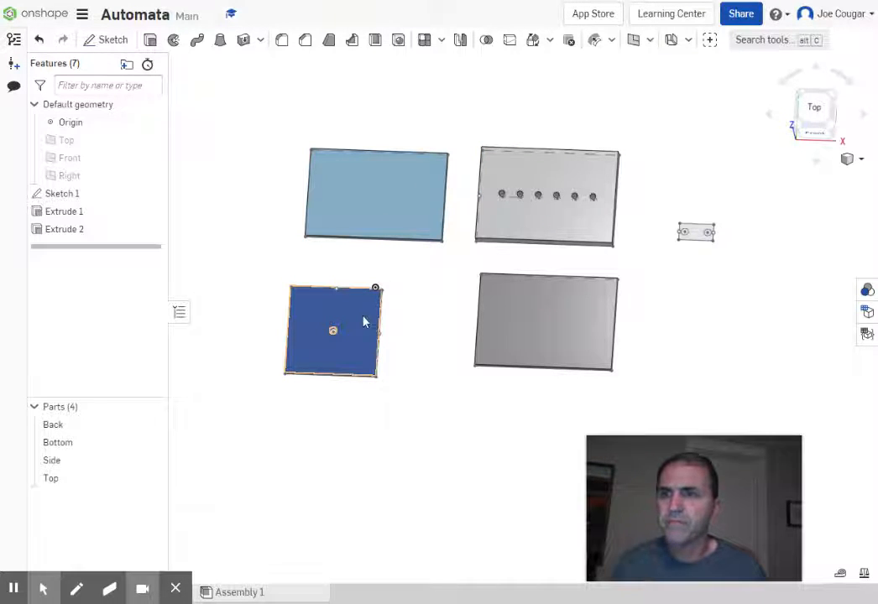
{"action": "right_click", "coordinate": [65, 433]}
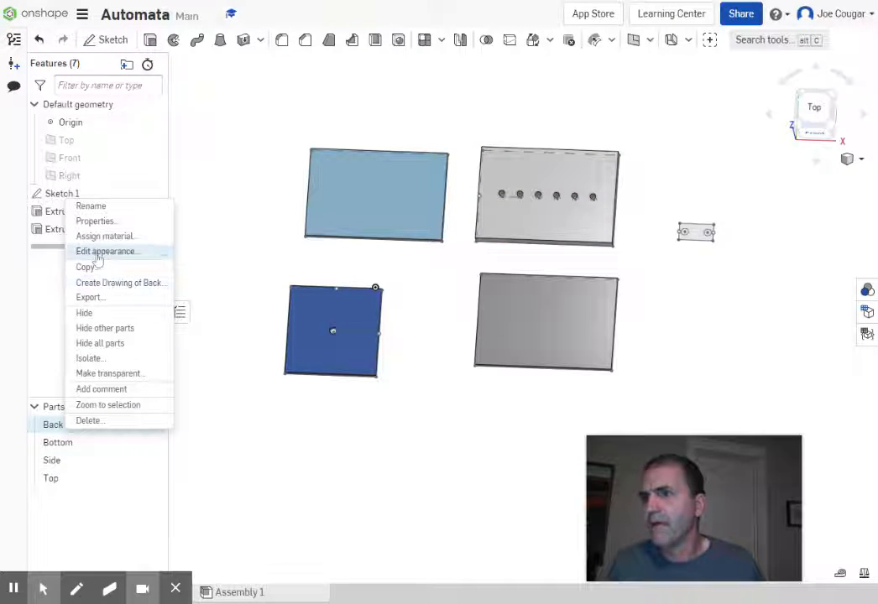
{"action": "left_click", "coordinate": [184, 370]}
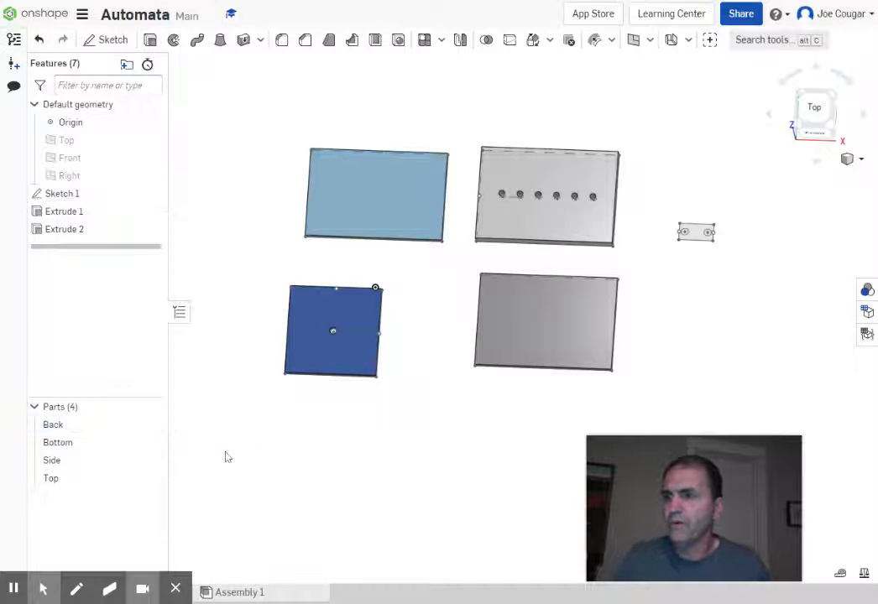
{"action": "left_click", "coordinate": [84, 429]}
{"action": "left_click", "coordinate": [77, 443]}
{"action": "left_click", "coordinate": [77, 464]}
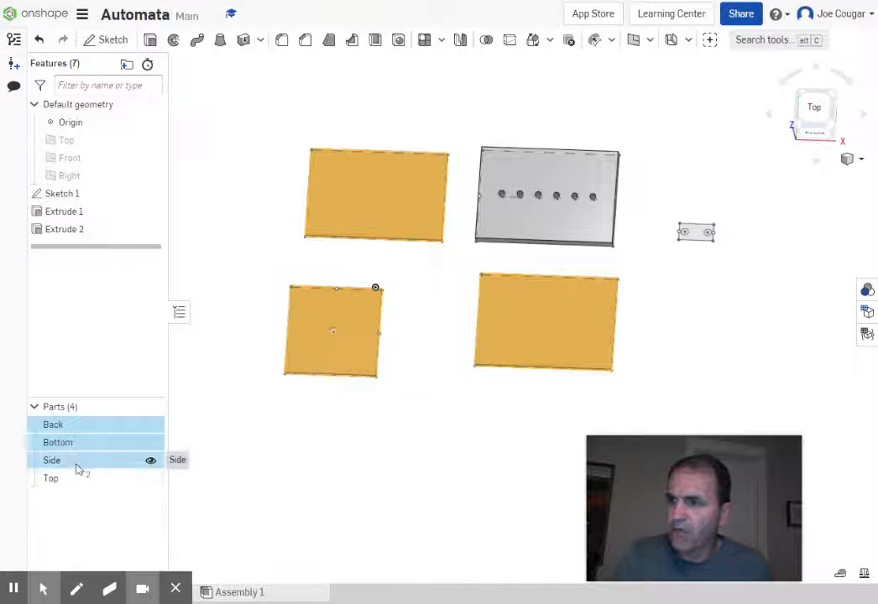
{"action": "left_click", "coordinate": [81, 479]}
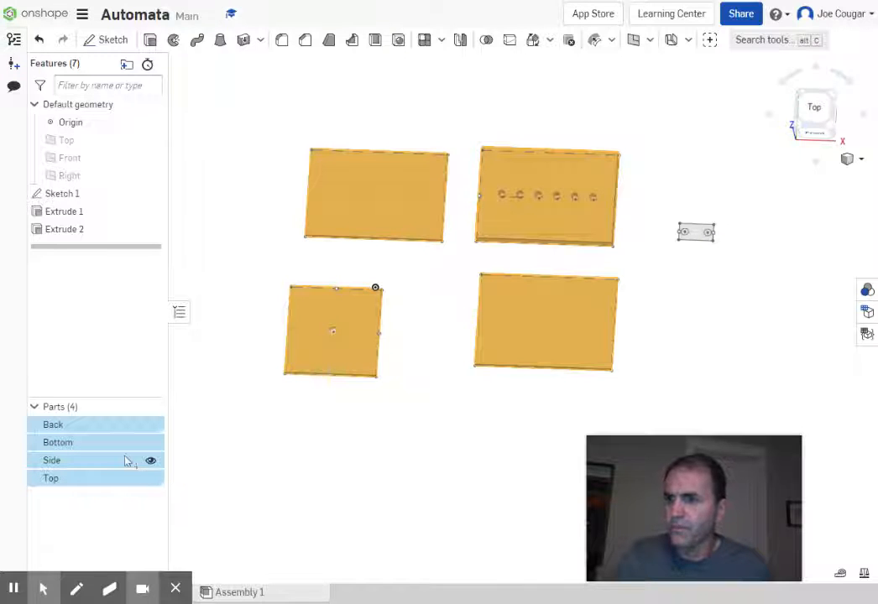
{"action": "right_click", "coordinate": [100, 432]}
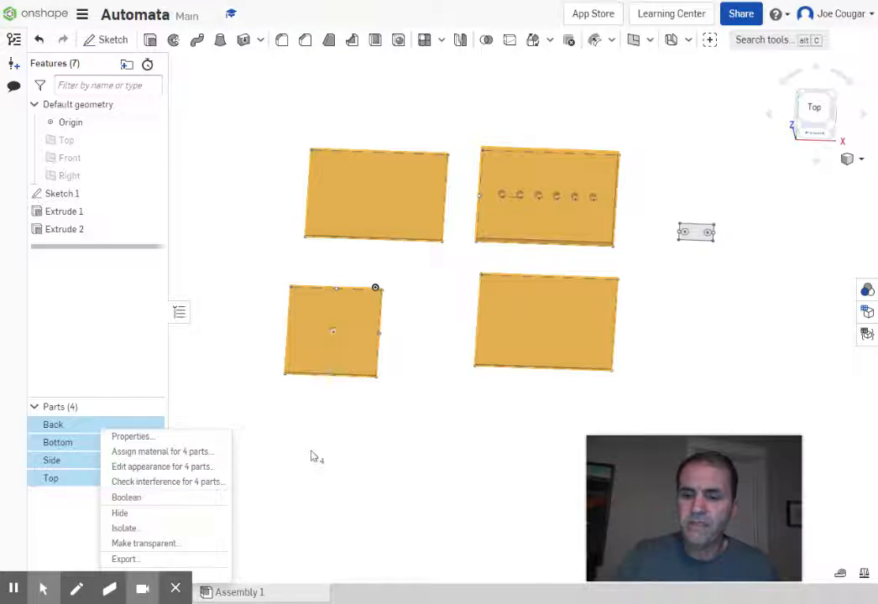
{"action": "key", "text": "Escape"}
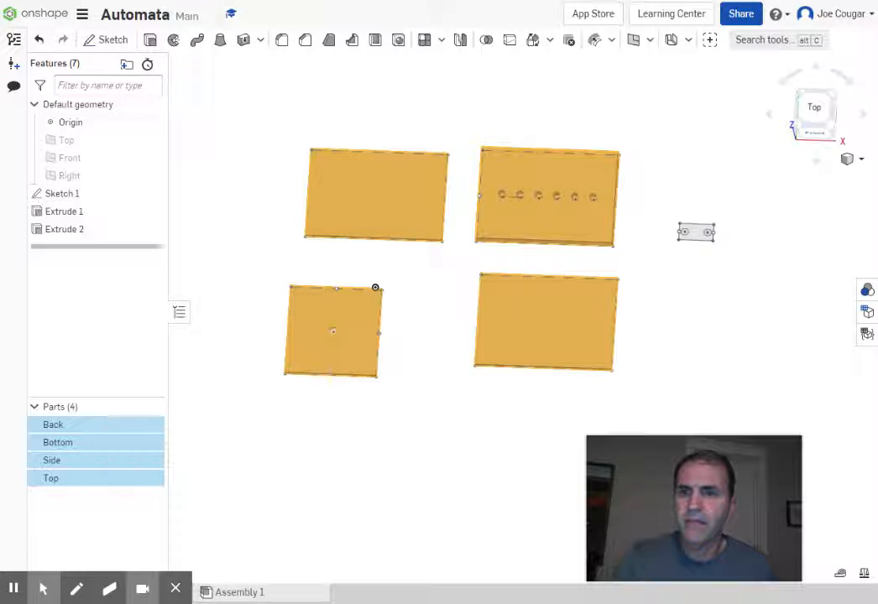
{"action": "left_click", "coordinate": [390, 463]}
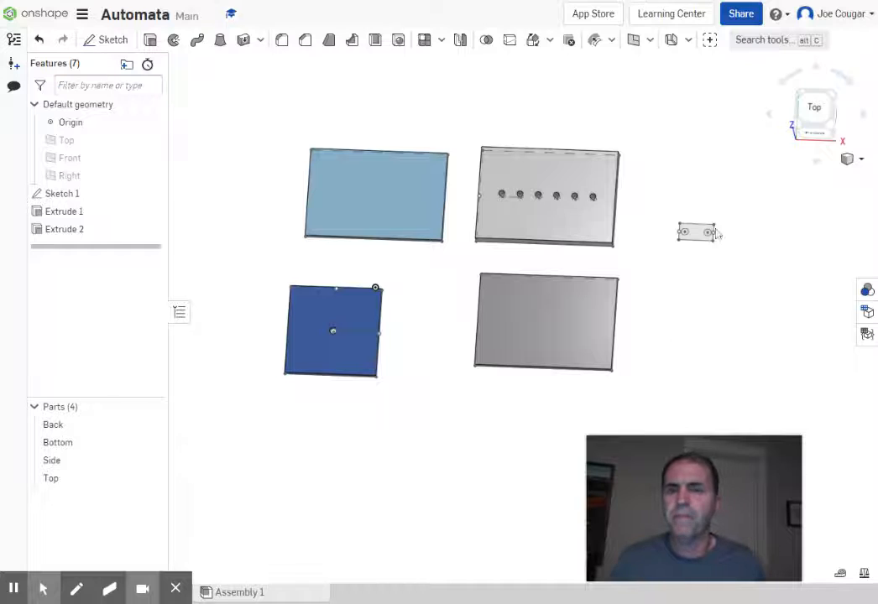
Extrude the small two-hole rectangle of Sketch 1 to a depth of 0.75 in as a new part.
{"action": "scroll", "coordinate": [715, 233], "scroll_direction": "up", "scroll_amount": 3}
{"action": "scroll", "coordinate": [715, 233], "scroll_direction": "up", "scroll_amount": 2}
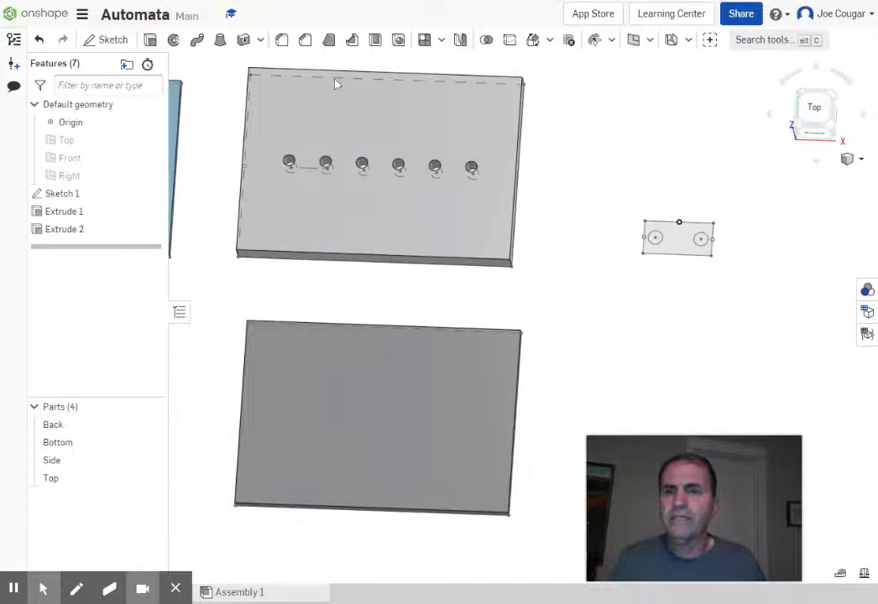
{"action": "left_click", "coordinate": [150, 39]}
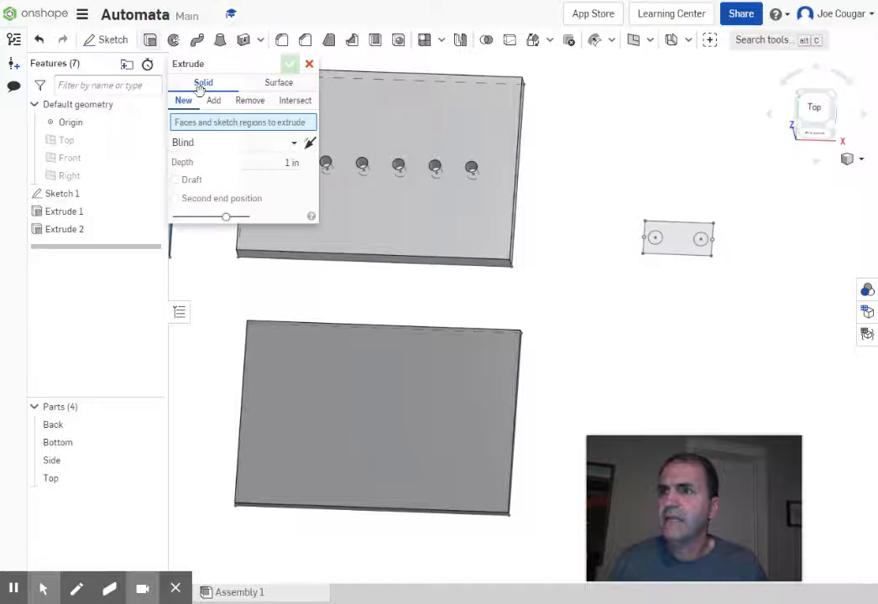
{"action": "left_click", "coordinate": [675, 245]}
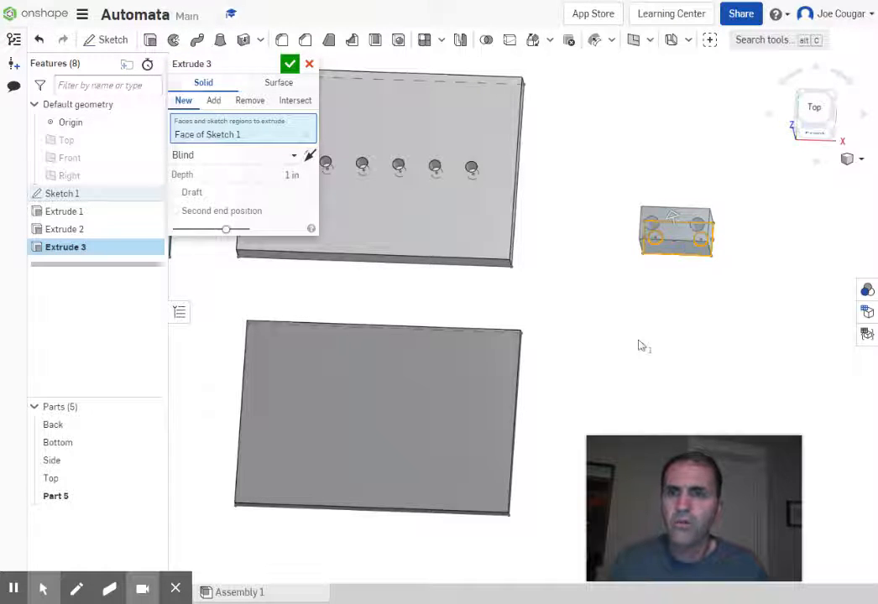
{"action": "left_click", "coordinate": [289, 175]}
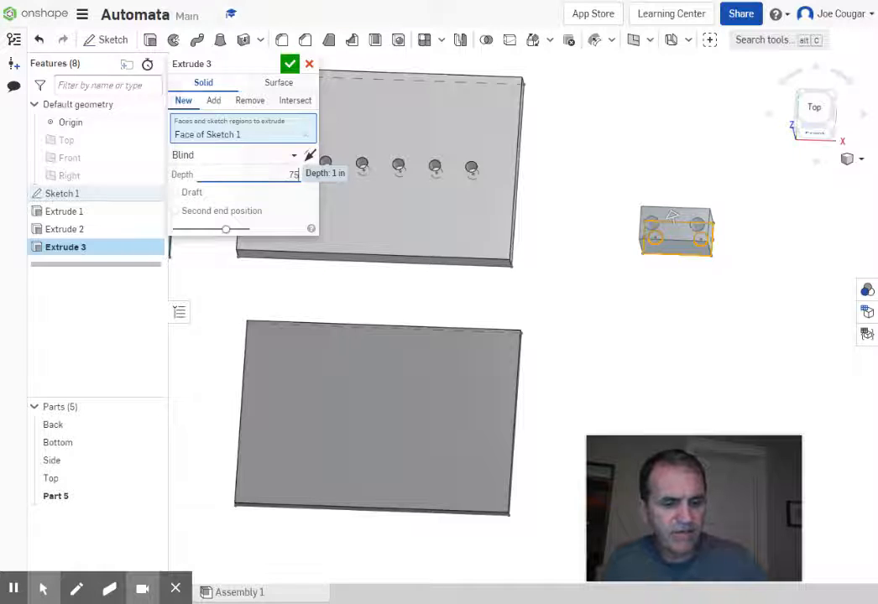
{"action": "type", "text": ".75"}
{"action": "key", "text": "Return"}
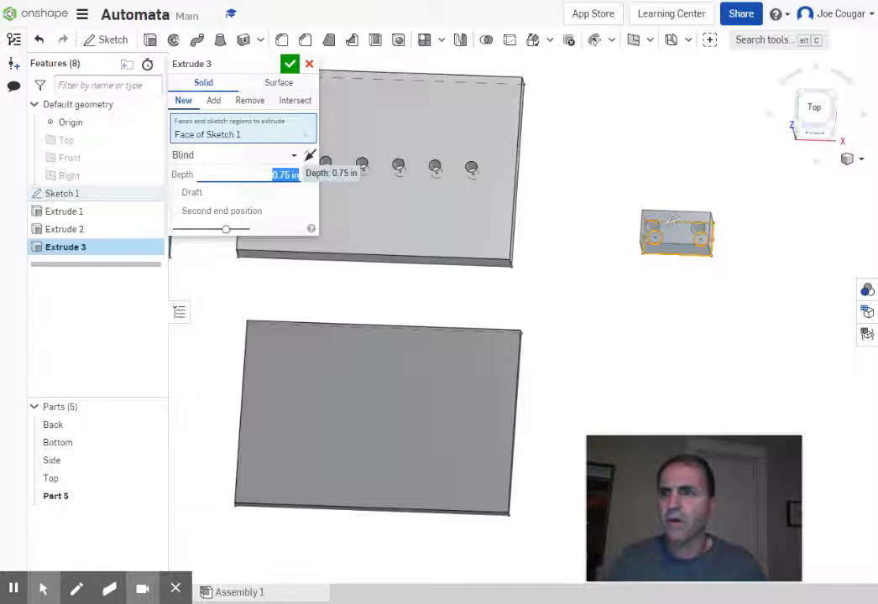
{"action": "left_click", "coordinate": [290, 64]}
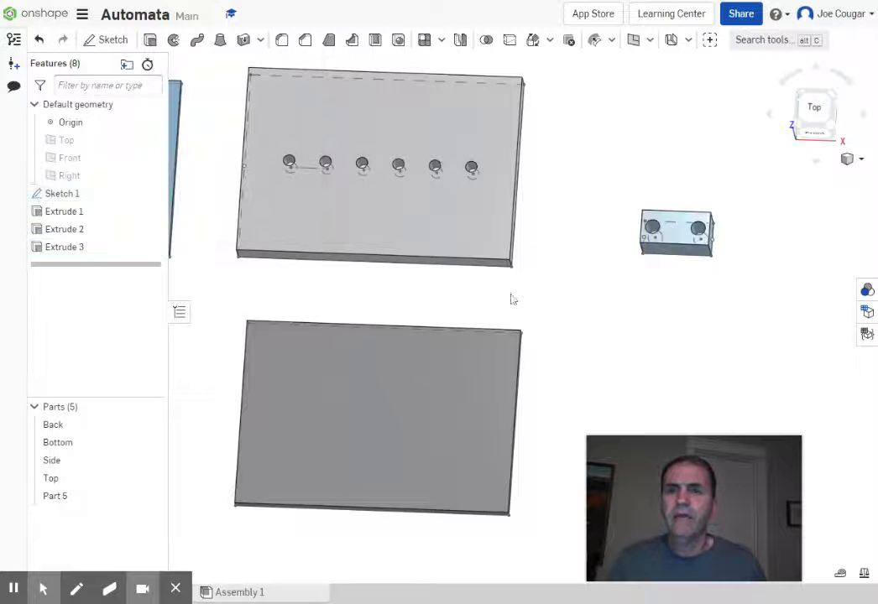
Extrude the circle of the small block's right-hand hole 1.5 in, adding it to Part 5 as a protruding peg.
{"action": "right_click_drag", "start_coordinate": [622, 311], "coordinate": [603, 335]}
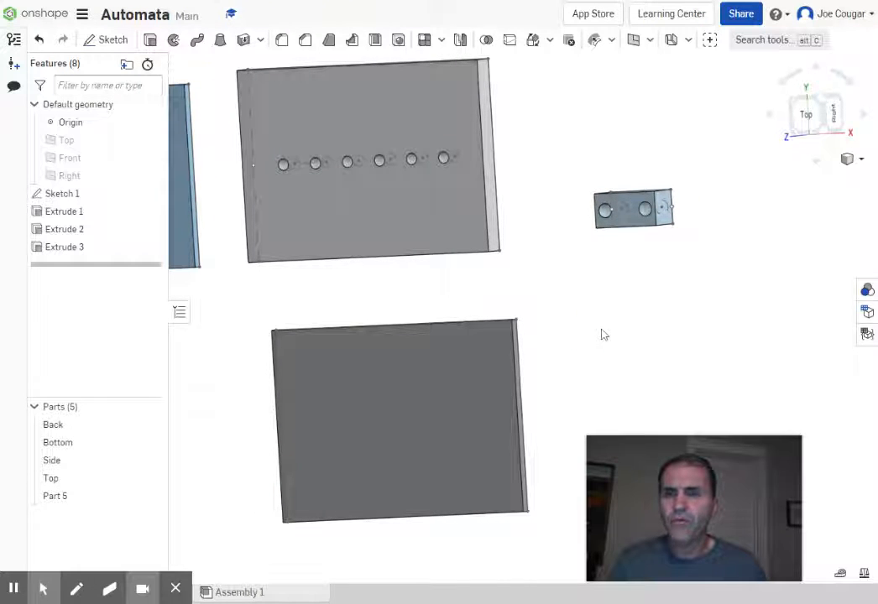
{"action": "mouse_move", "coordinate": [617, 284]}
{"action": "right_mouse_down"}
{"action": "mouse_move", "coordinate": [641, 296]}
{"action": "mouse_move", "coordinate": [623, 286]}
{"action": "right_mouse_up"}
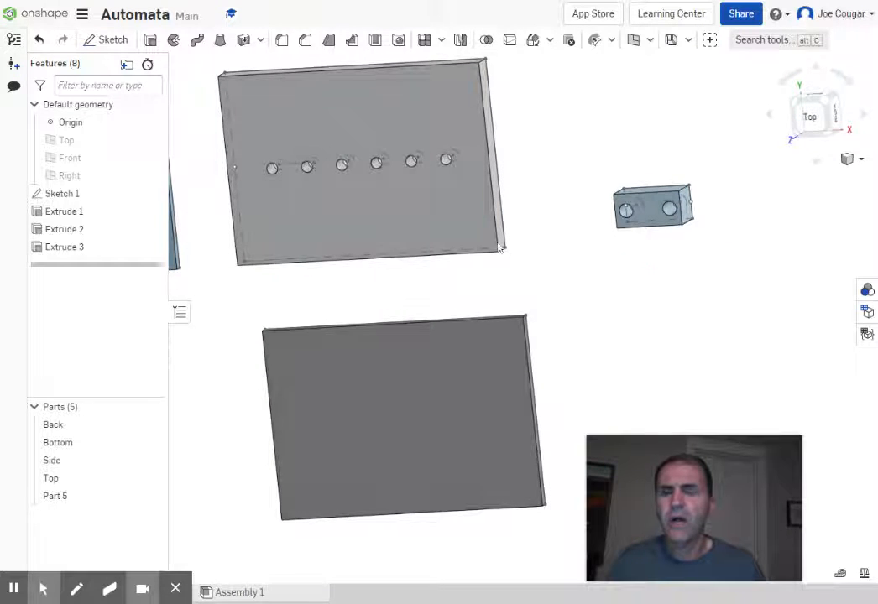
{"action": "left_click", "coordinate": [150, 39]}
{"action": "scroll", "coordinate": [646, 283], "scroll_direction": "up", "scroll_amount": 5}
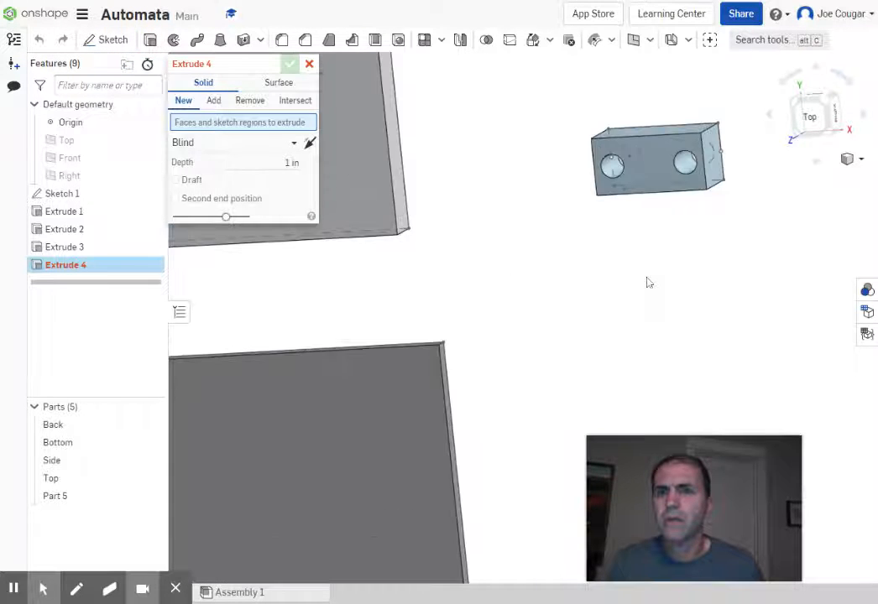
{"action": "right_click_drag", "start_coordinate": [690, 245], "coordinate": [705, 233]}
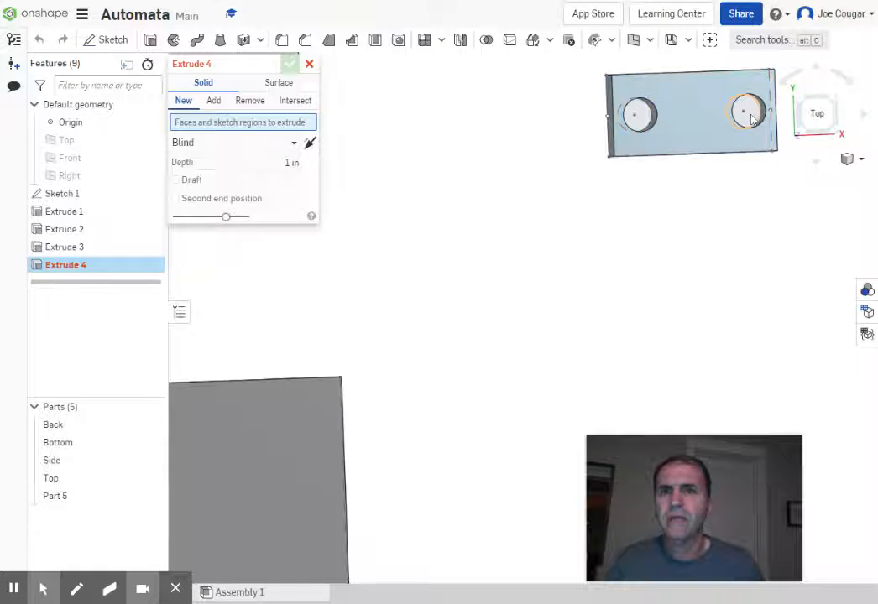
{"action": "right_click_drag", "start_coordinate": [797, 225], "coordinate": [790, 234]}
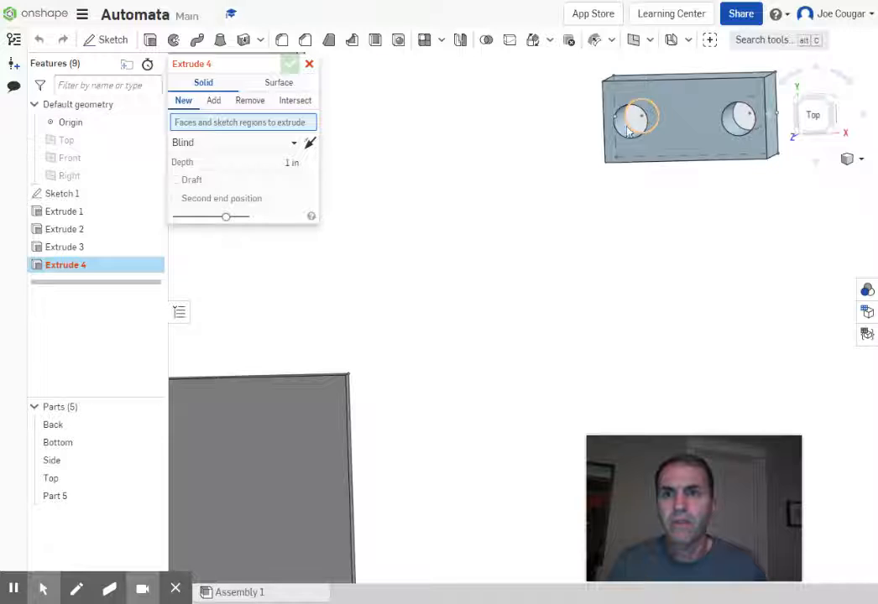
{"action": "left_click", "coordinate": [743, 122]}
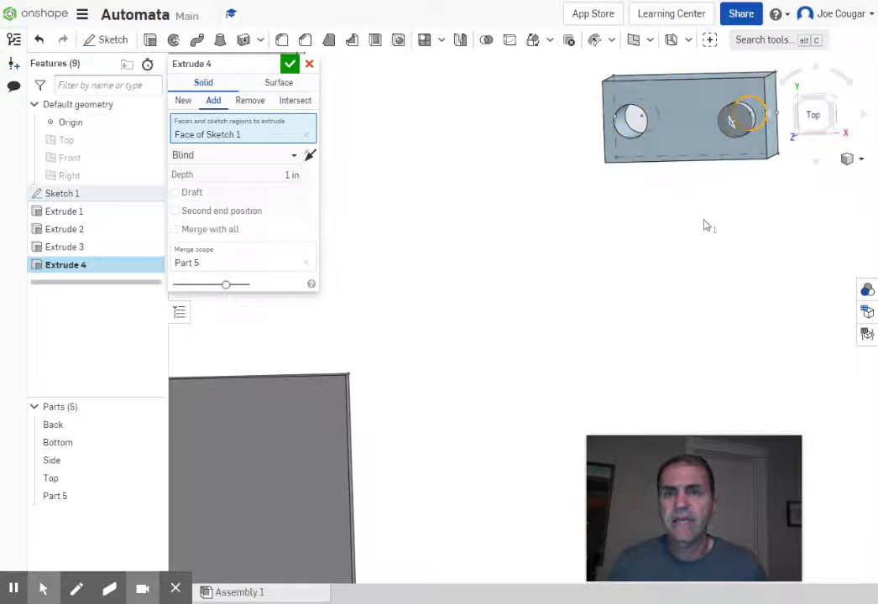
{"action": "right_click_drag", "start_coordinate": [705, 225], "coordinate": [733, 217]}
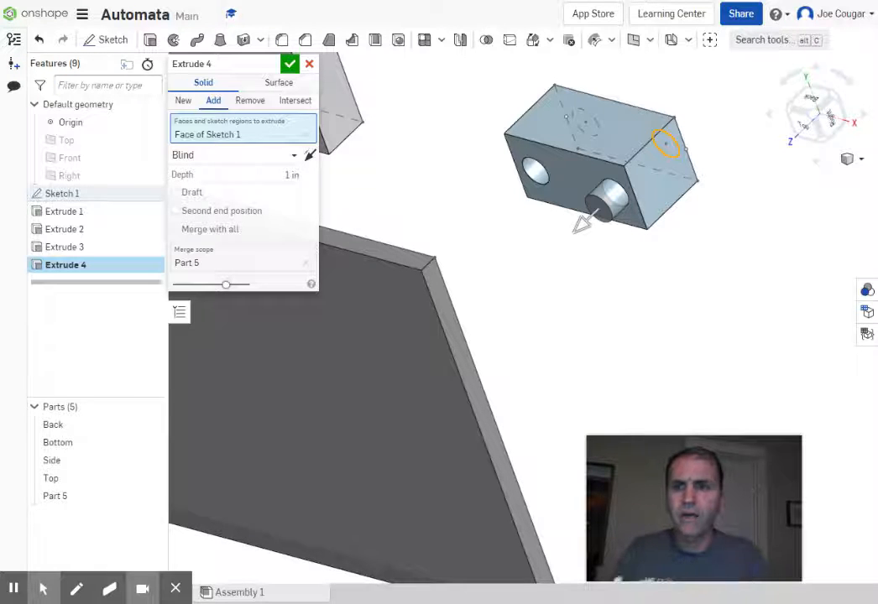
{"action": "left_click", "coordinate": [290, 175]}
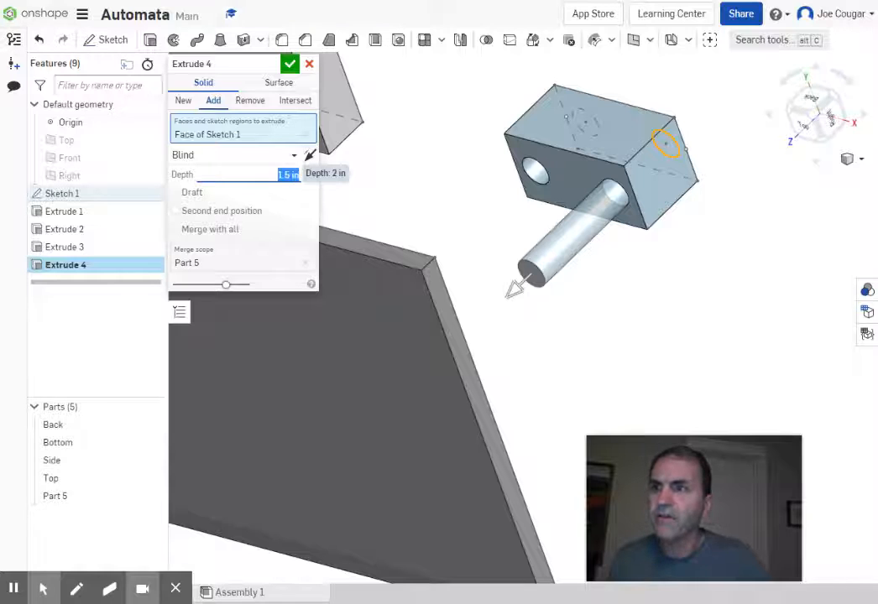
{"action": "key", "text": "Return"}
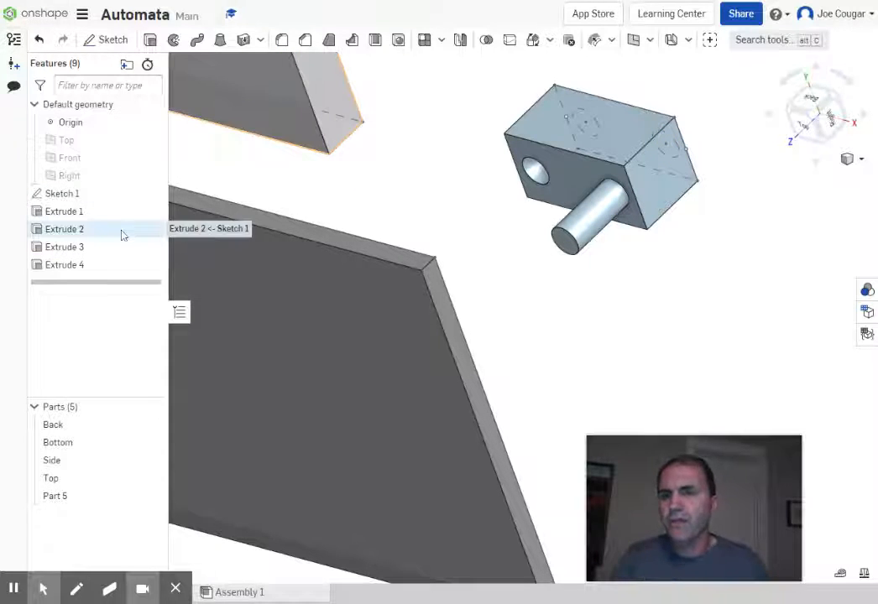
{"action": "double_click", "coordinate": [66, 266]}
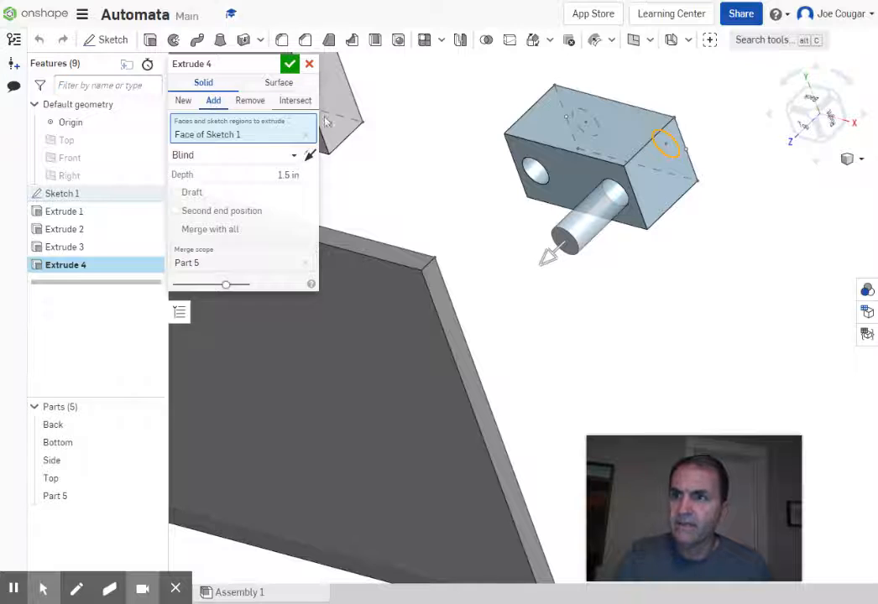
{"action": "left_click", "coordinate": [290, 65]}
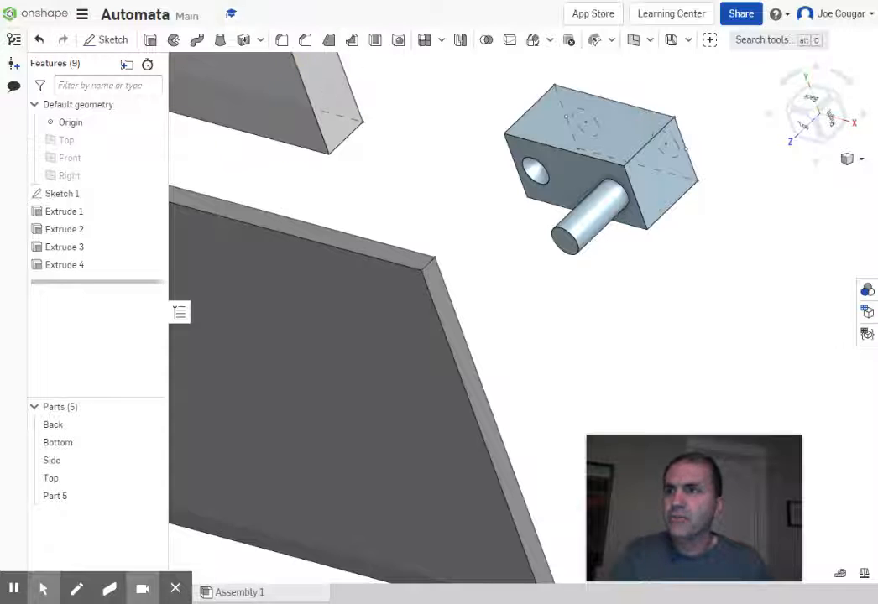
Extrude the circle of the block's other, empty hole 0.75 in, adding it to Part 5 to fill the hole flush.
{"action": "left_click", "coordinate": [151, 41]}
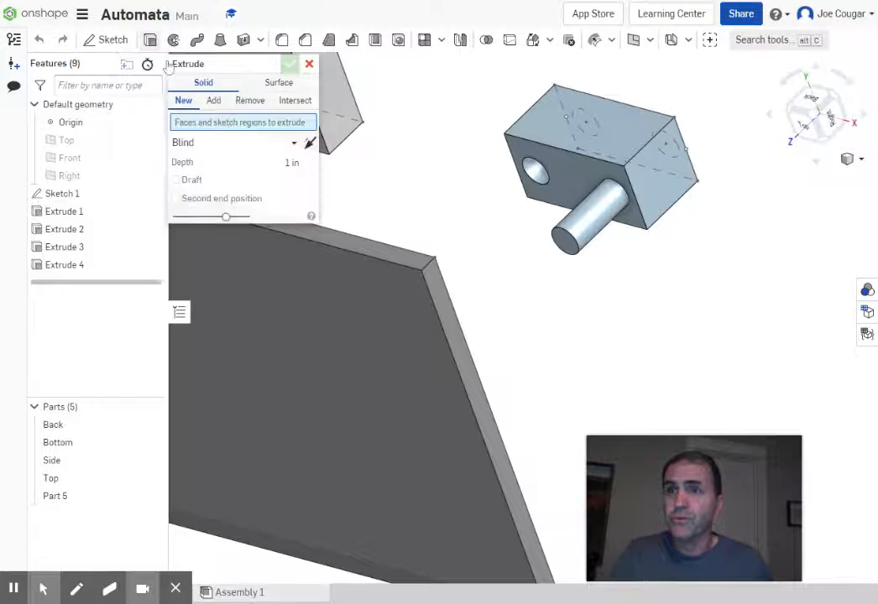
{"action": "right_click_drag", "start_coordinate": [590, 130], "coordinate": [547, 166]}
{"action": "left_click", "coordinate": [546, 164]}
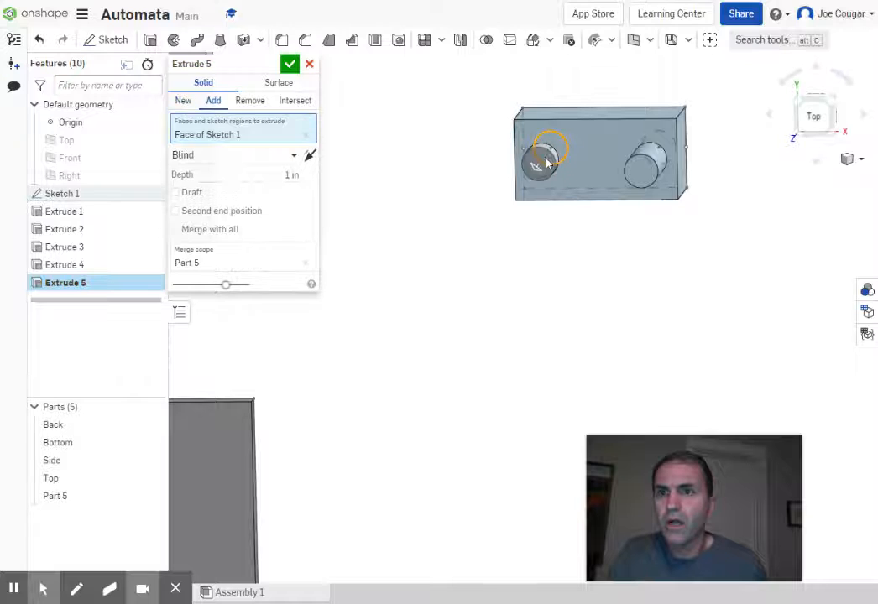
{"action": "right_click_drag", "start_coordinate": [592, 267], "coordinate": [554, 274]}
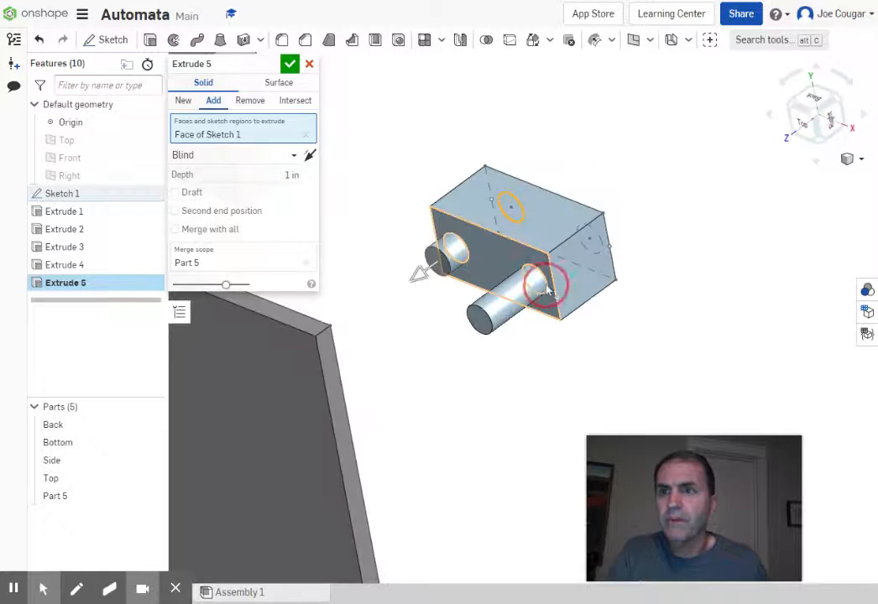
{"action": "left_click", "coordinate": [292, 174]}
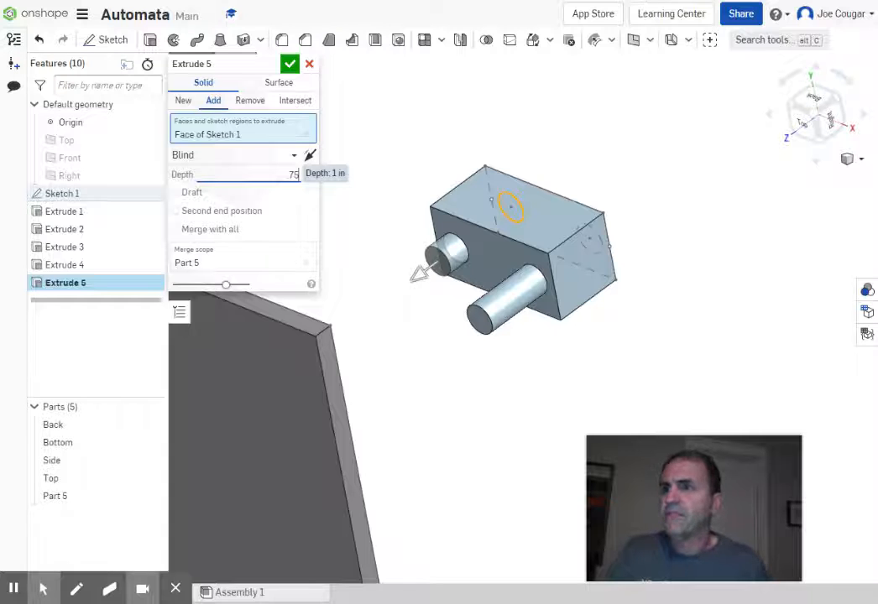
{"action": "type", "text": ".75"}
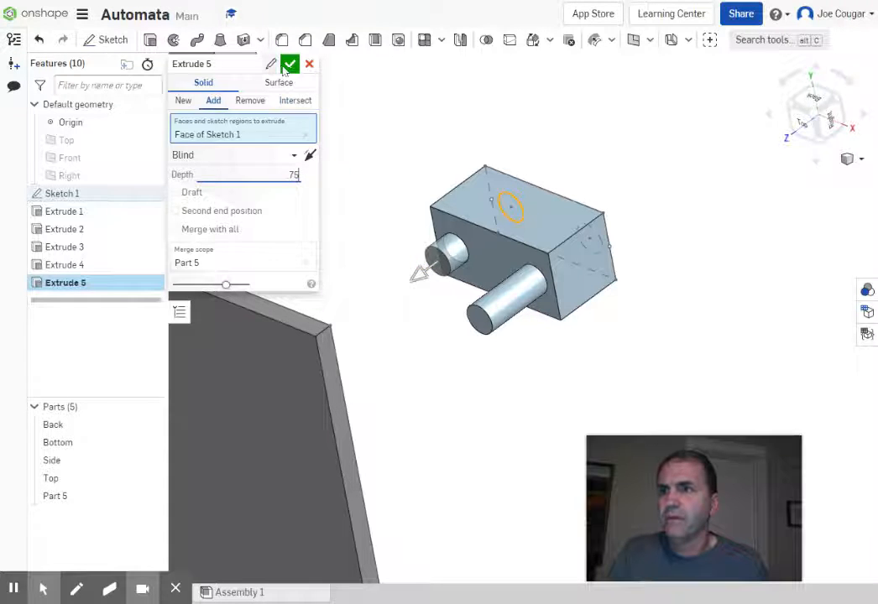
{"action": "left_click", "coordinate": [290, 63]}
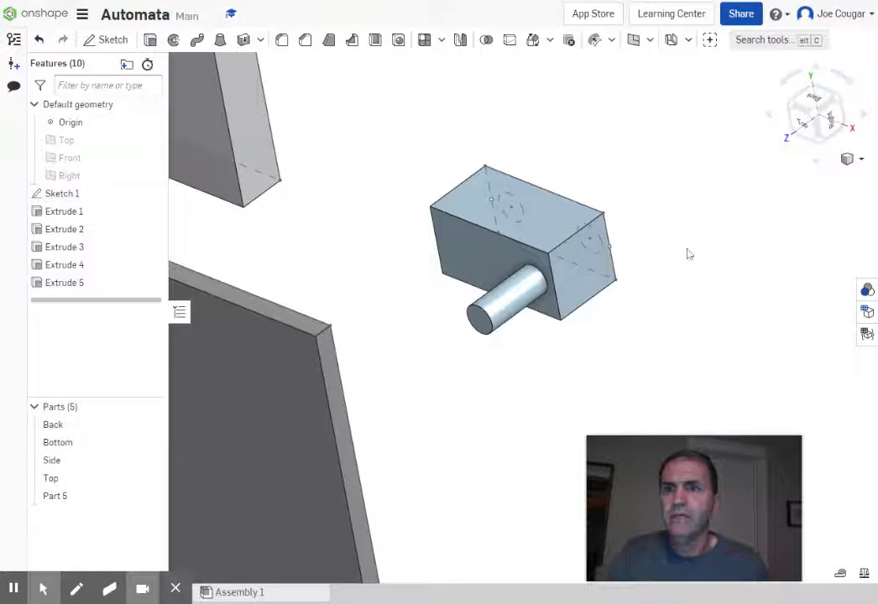
Extrude the filled hole's circle 7 in in the flipped direction, away from the peg, adding the long shaft to Part 5.
{"action": "right_click_drag", "start_coordinate": [688, 254], "coordinate": [480, 151]}
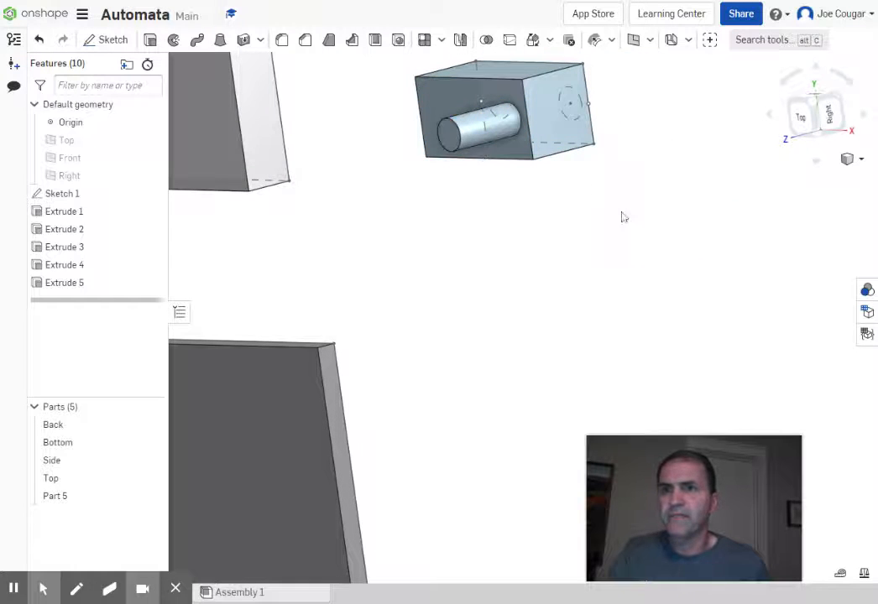
{"action": "right_click_drag", "start_coordinate": [623, 218], "coordinate": [571, 232]}
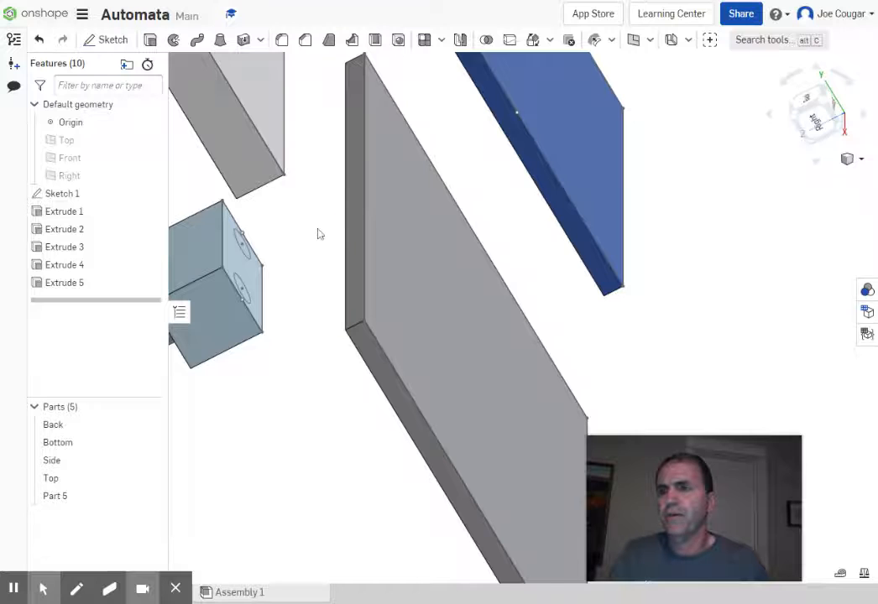
{"action": "middle_click_drag", "start_coordinate": [319, 234], "coordinate": [466, 220]}
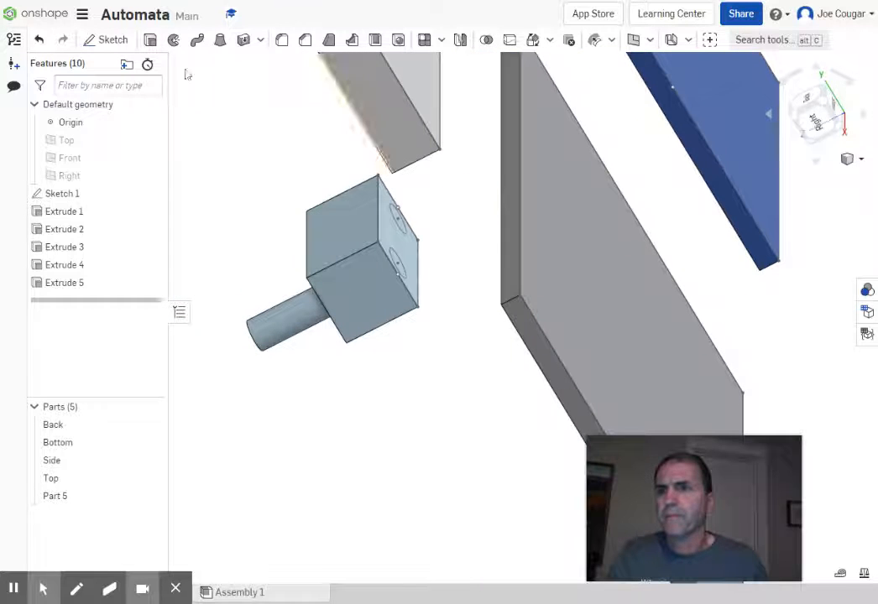
{"action": "left_click", "coordinate": [149, 39]}
{"action": "right_click_drag", "start_coordinate": [352, 177], "coordinate": [453, 248]}
{"action": "right_click_drag", "start_coordinate": [858, 304], "coordinate": [668, 279]}
{"action": "scroll", "coordinate": [471, 319], "scroll_direction": "up", "scroll_amount": 4}
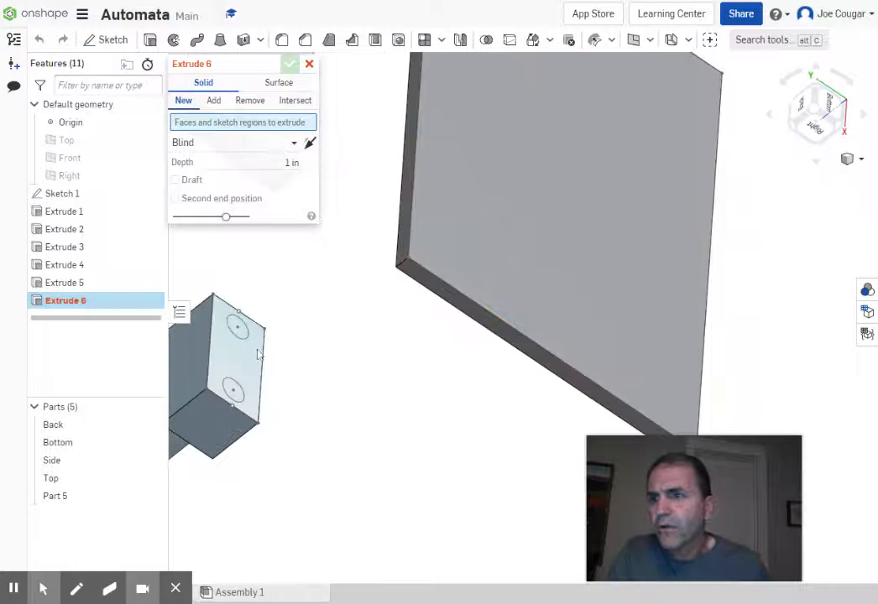
{"action": "left_click", "coordinate": [241, 335]}
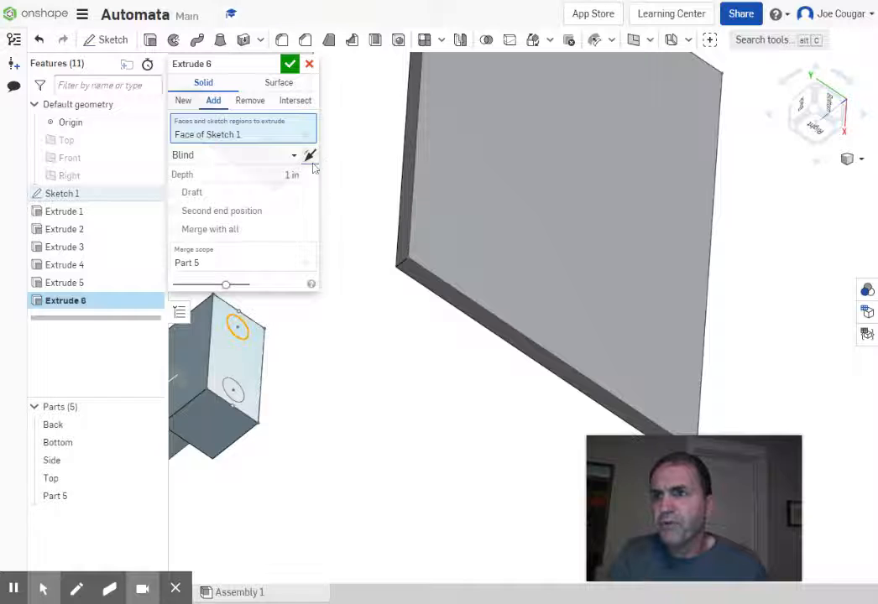
{"action": "middle_click_drag", "start_coordinate": [361, 367], "coordinate": [522, 333]}
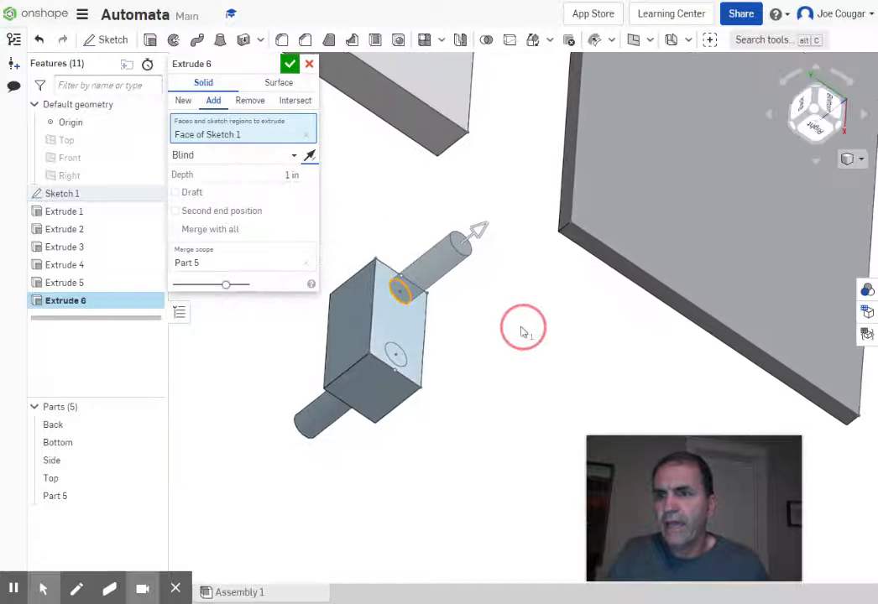
{"action": "right_click_drag", "start_coordinate": [526, 354], "coordinate": [543, 356]}
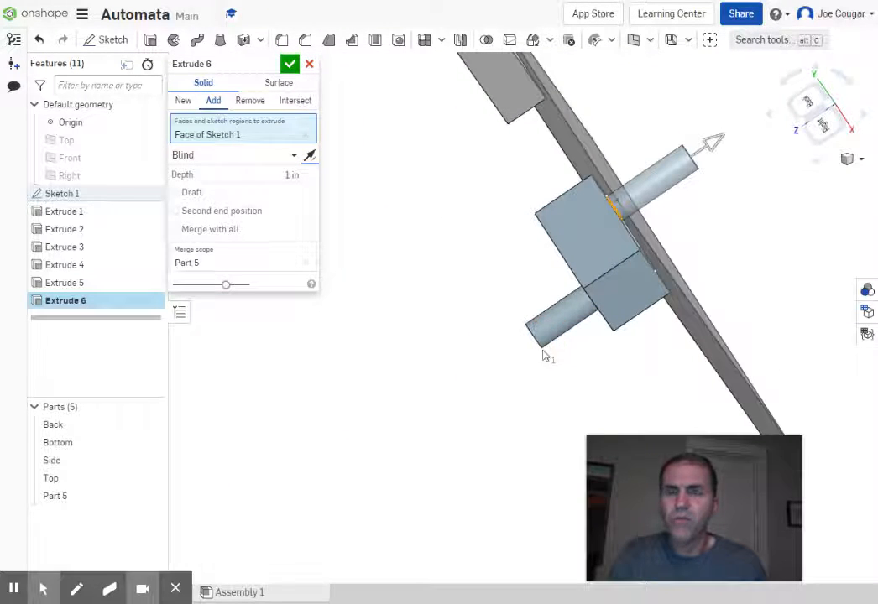
{"action": "left_click", "coordinate": [291, 174]}
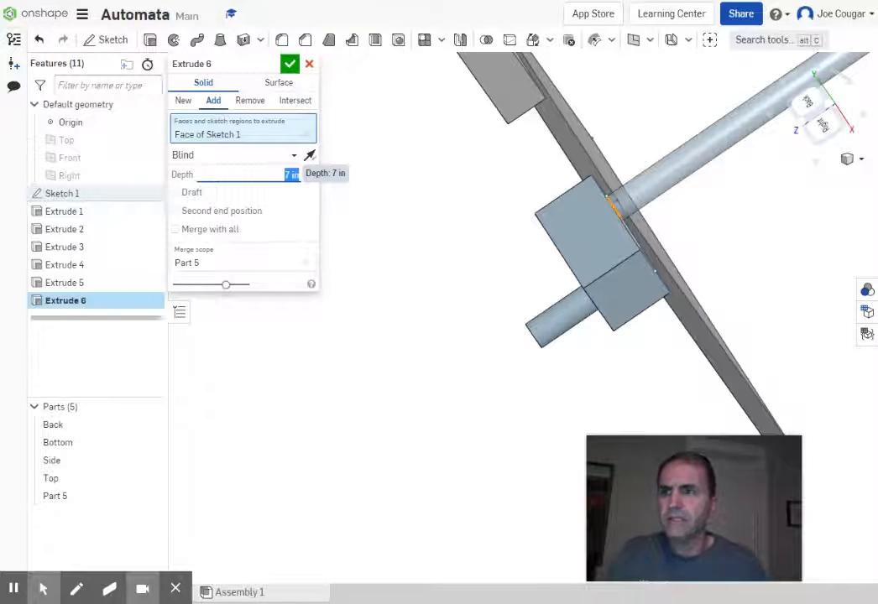
{"action": "scroll", "coordinate": [751, 219], "scroll_direction": "down", "scroll_amount": 3}
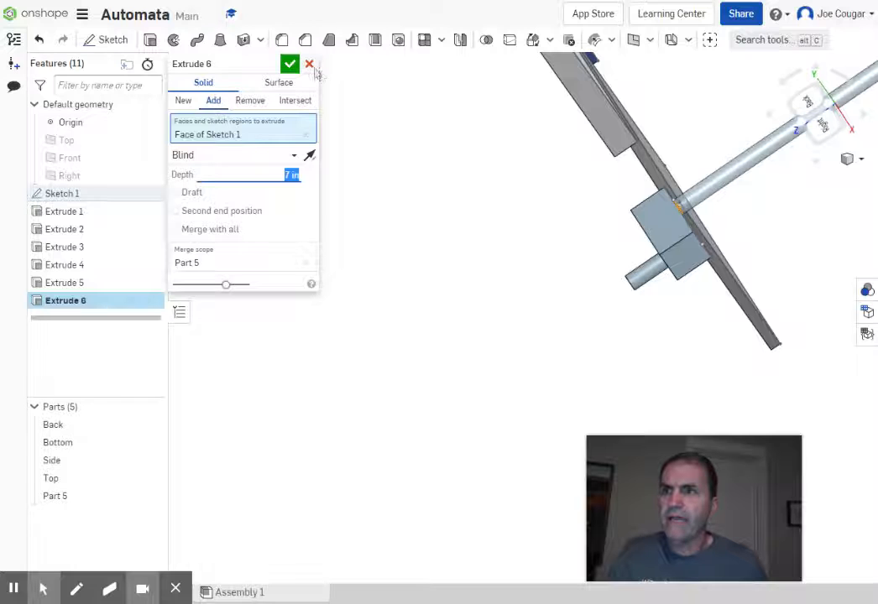
{"action": "left_click", "coordinate": [288, 65]}
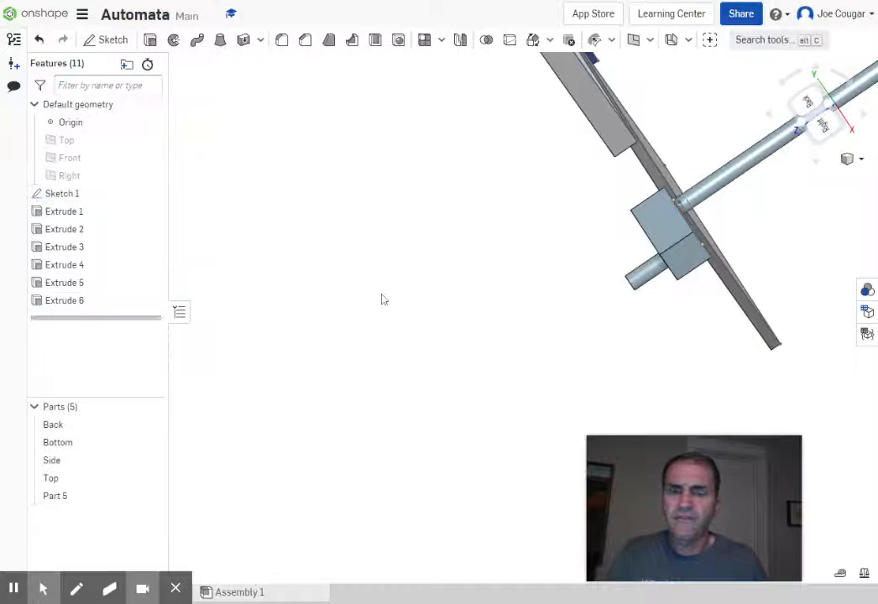
Rename Part 5, the block with the peg and long shaft, as Crank.
{"action": "right_click_drag", "start_coordinate": [387, 303], "coordinate": [426, 277]}
{"action": "scroll", "coordinate": [428, 284], "scroll_direction": "down", "scroll_amount": 5}
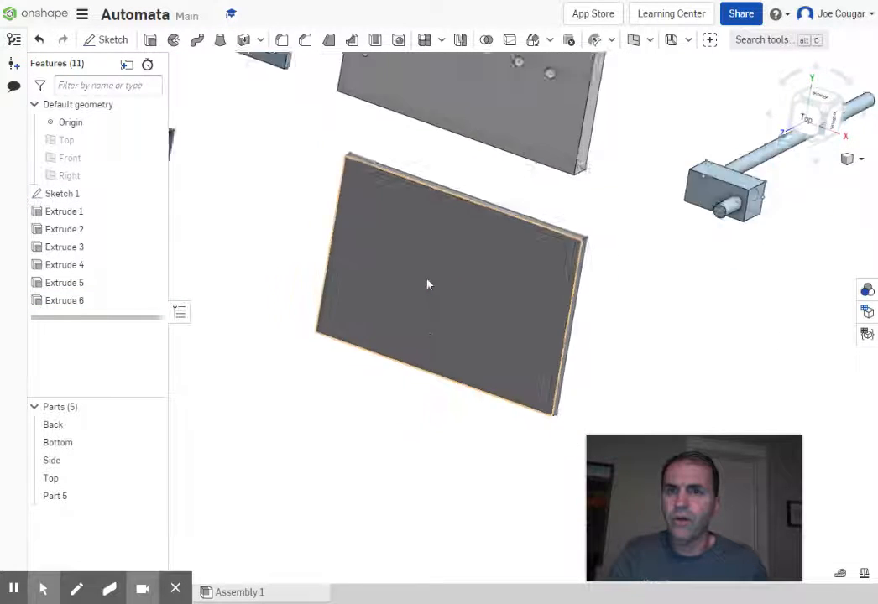
{"action": "scroll", "coordinate": [428, 290], "scroll_direction": "up", "scroll_amount": 2}
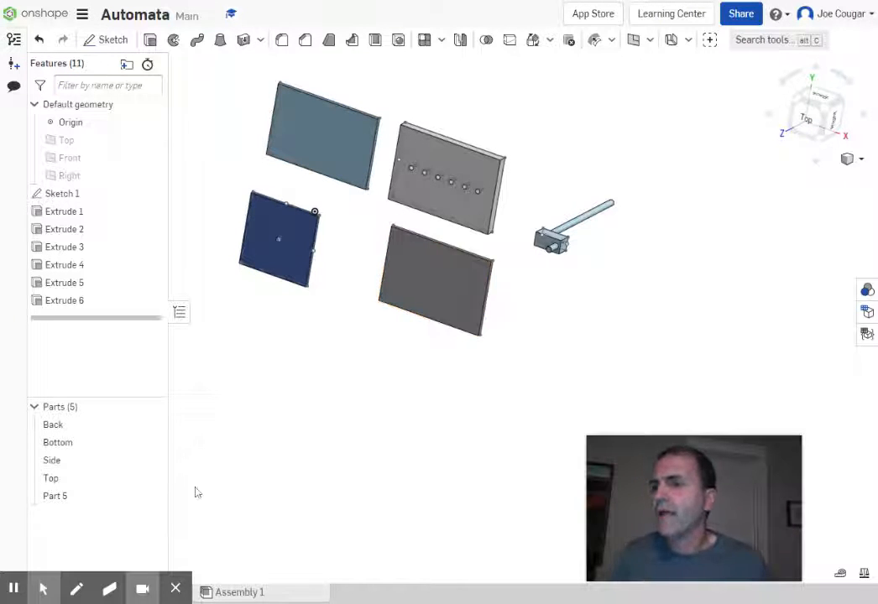
{"action": "right_click", "coordinate": [78, 496]}
{"action": "left_click", "coordinate": [117, 277]}
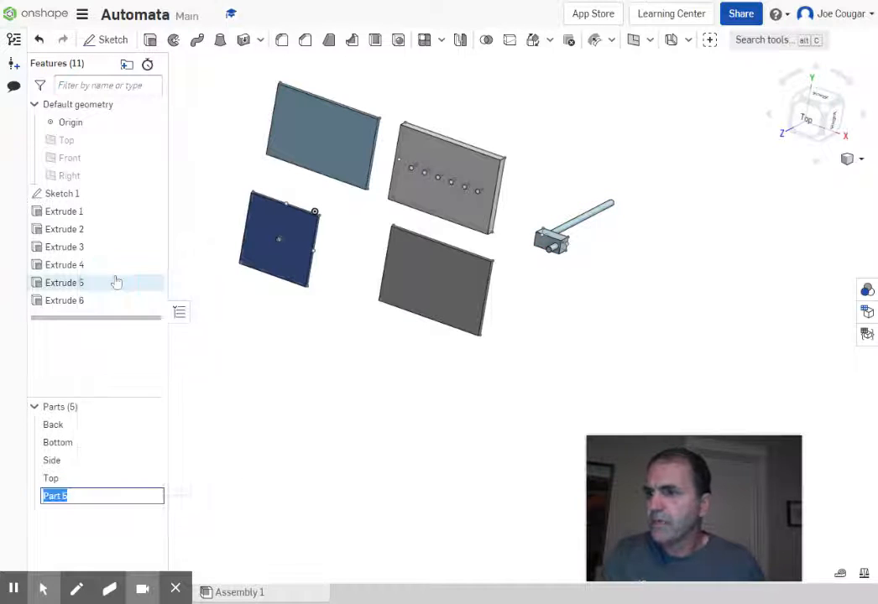
{"action": "type", "text": "Crank"}
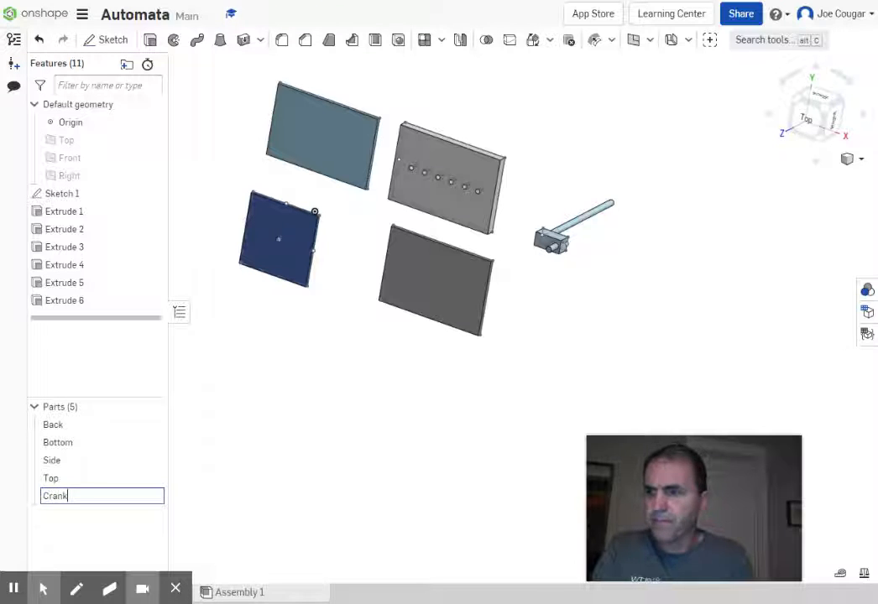
{"action": "left_click", "coordinate": [299, 494]}
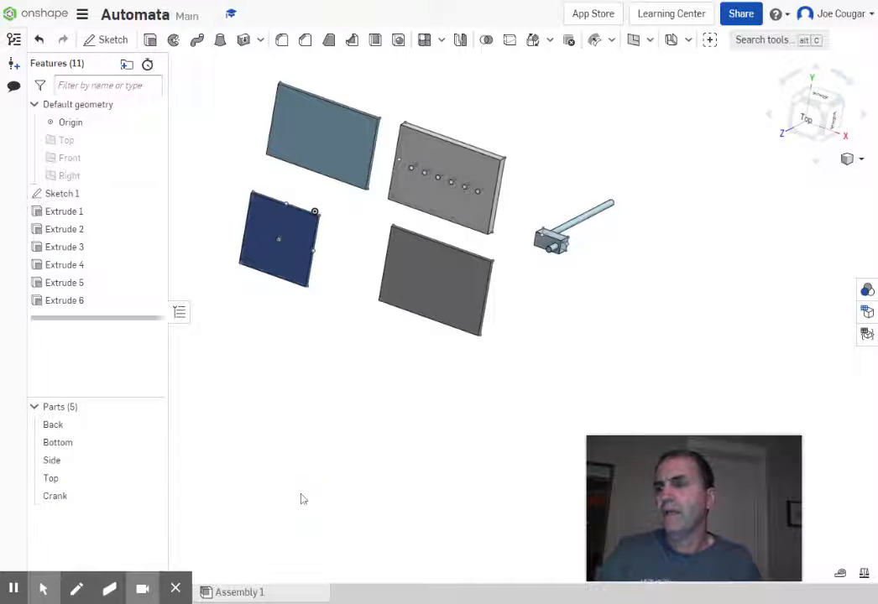
Change the appearance of Back, Bottom, Side, Top and Crank together to the pale yellow colour F0DFAD.
{"action": "left_click", "coordinate": [53, 426]}
{"action": "left_click", "coordinate": [56, 443]}
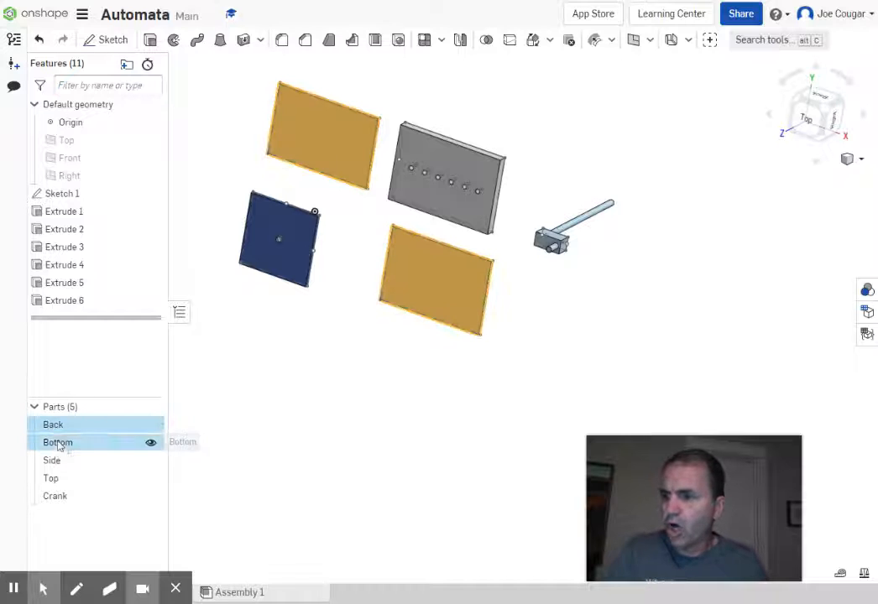
{"action": "left_click", "coordinate": [51, 460]}
{"action": "left_click", "coordinate": [57, 480]}
{"action": "left_click", "coordinate": [63, 496]}
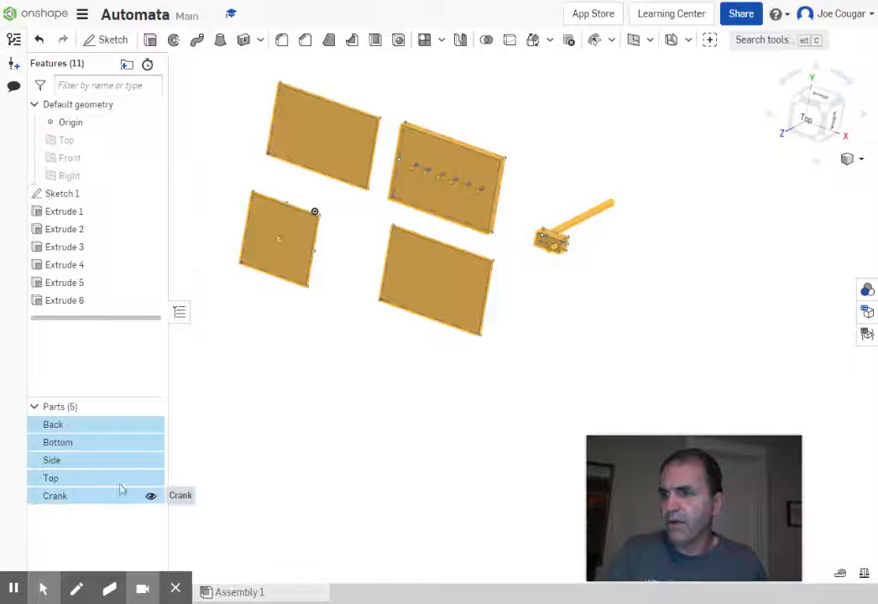
{"action": "right_click", "coordinate": [106, 434]}
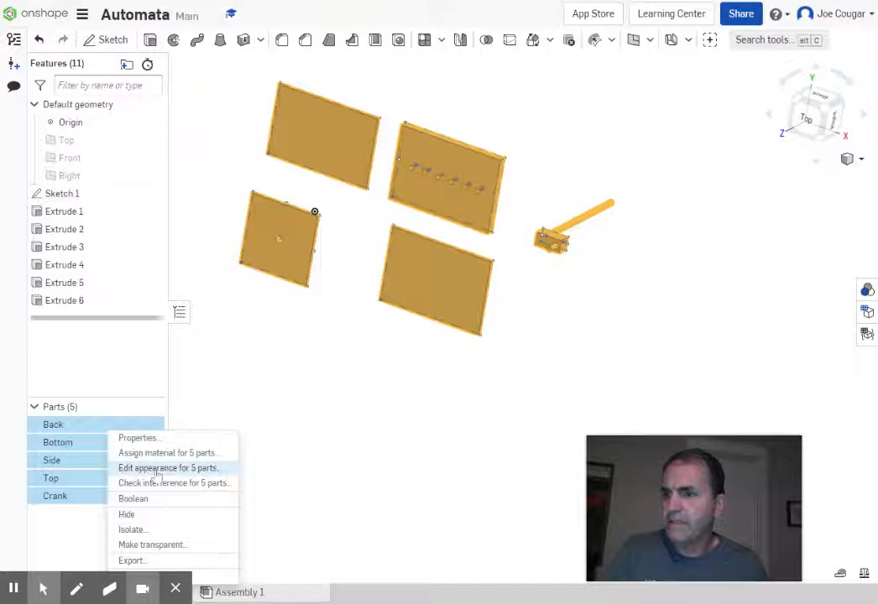
{"action": "left_click", "coordinate": [156, 468]}
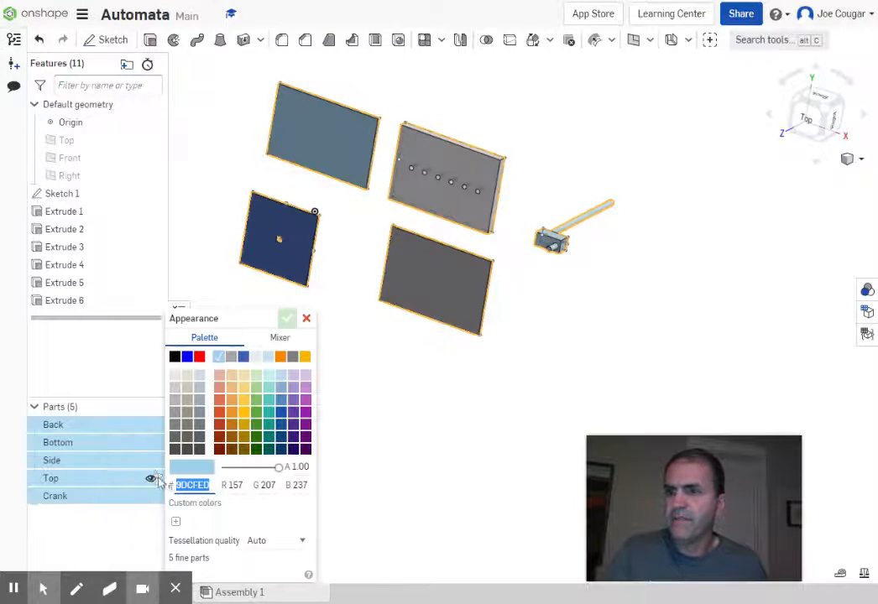
{"action": "left_click", "coordinate": [187, 401]}
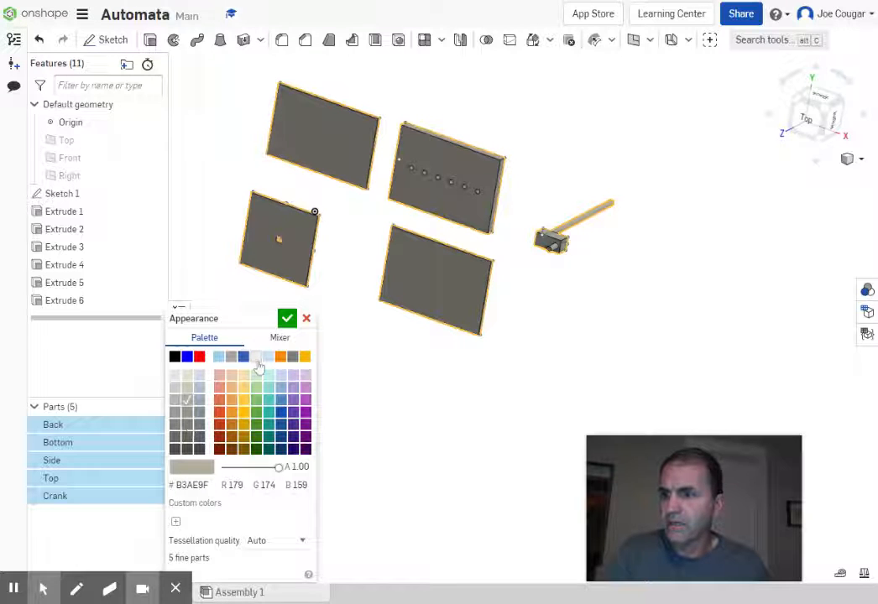
{"action": "left_click", "coordinate": [256, 359]}
{"action": "right_click_drag", "start_coordinate": [414, 376], "coordinate": [401, 394]}
{"action": "left_click", "coordinate": [243, 382]}
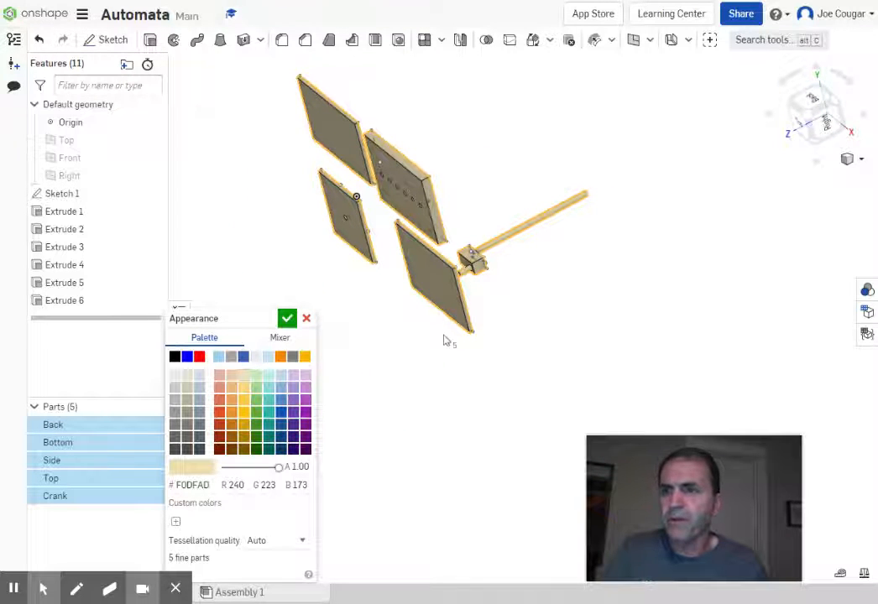
{"action": "left_click", "coordinate": [287, 318]}
Hide Sketch 1 so that only the solid parts are displayed.
{"action": "right_click_drag", "start_coordinate": [331, 341], "coordinate": [431, 337]}
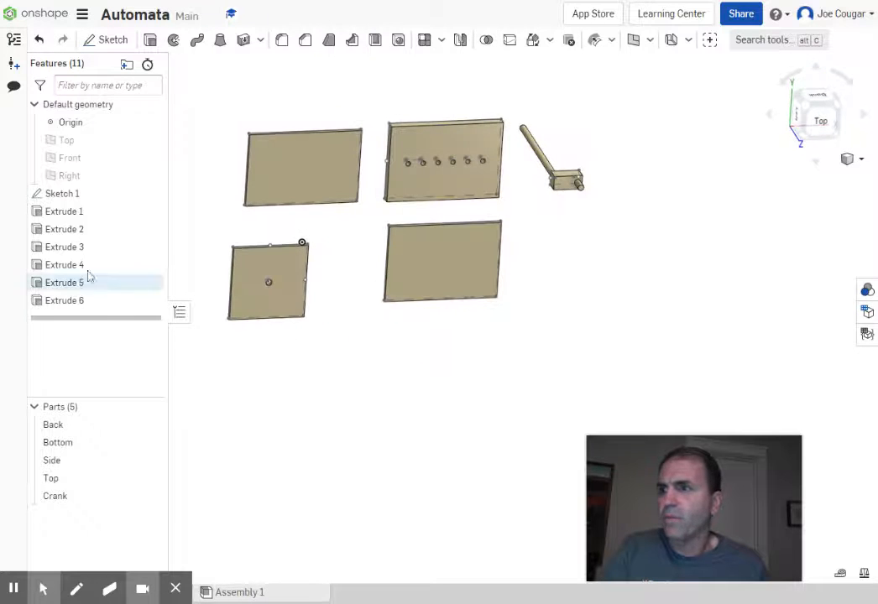
{"action": "left_click", "coordinate": [150, 195]}
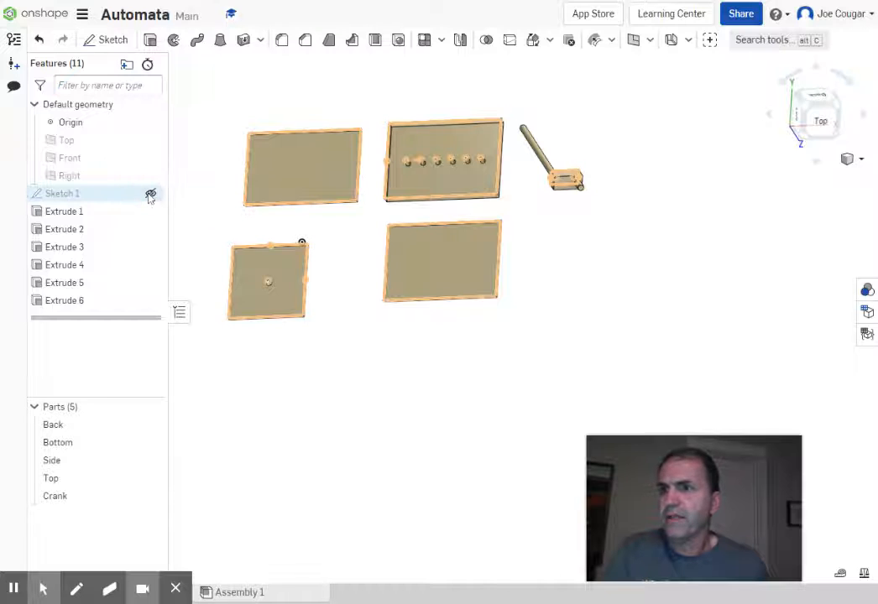
{"action": "right_click_drag", "start_coordinate": [475, 402], "coordinate": [439, 382]}
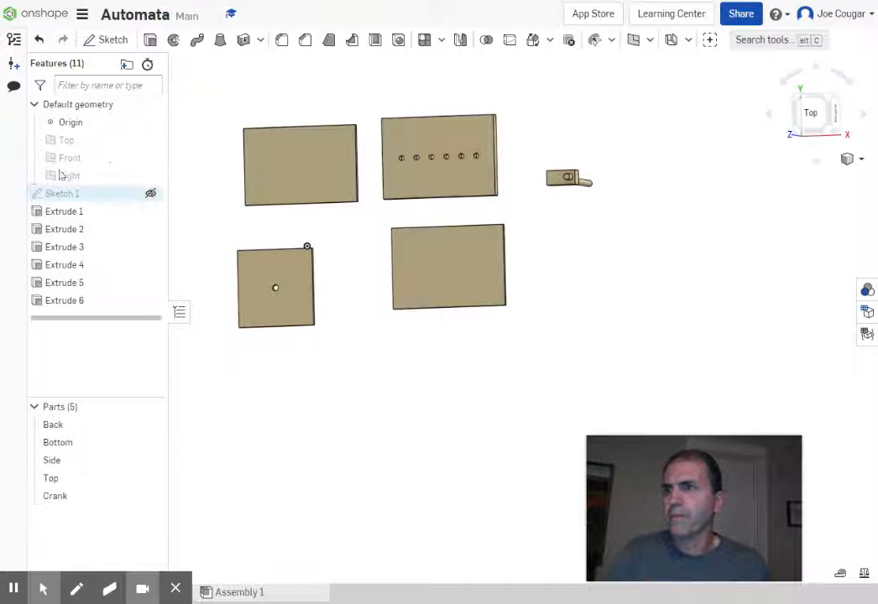
Start a new sketch on the Top plane and view it straight on.
{"action": "left_click", "coordinate": [104, 42]}
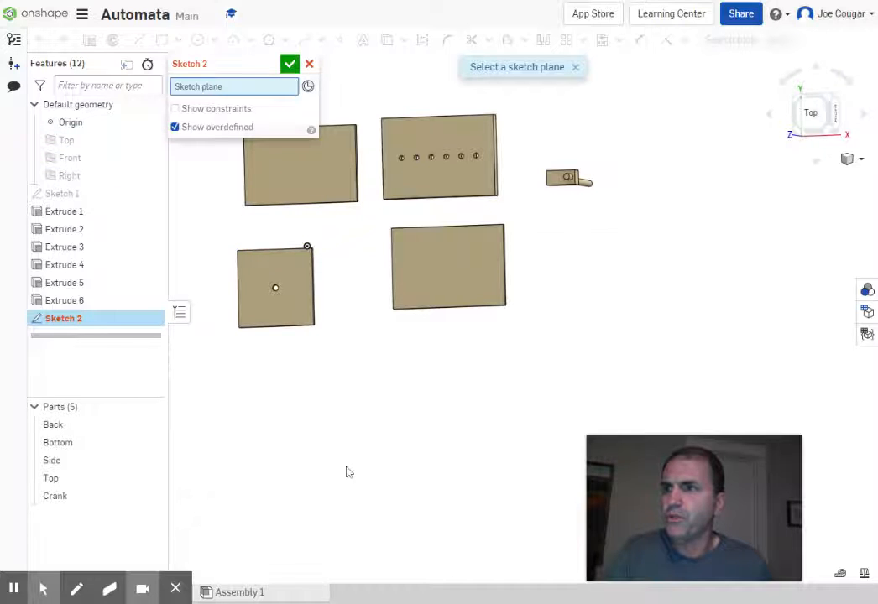
{"action": "right_click_drag", "start_coordinate": [349, 472], "coordinate": [320, 473]}
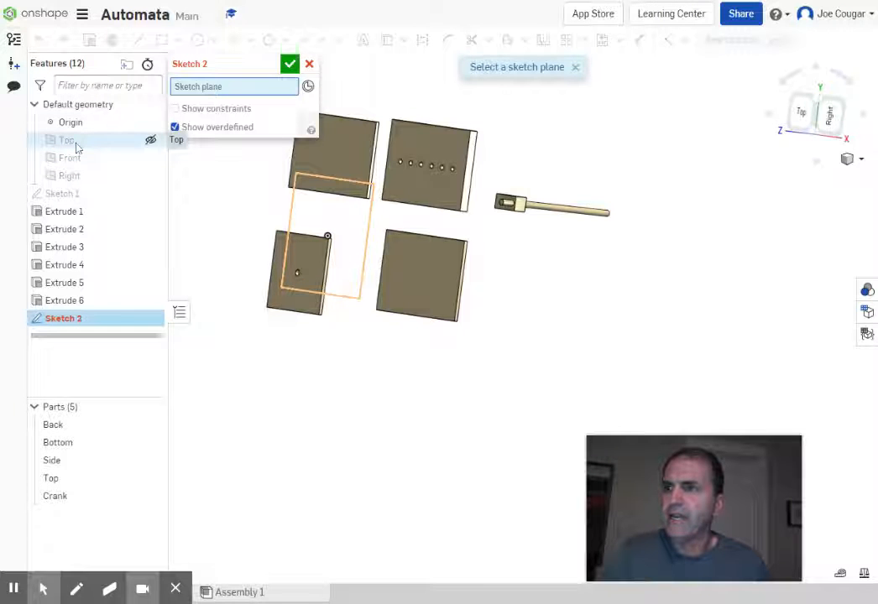
{"action": "left_click", "coordinate": [76, 146]}
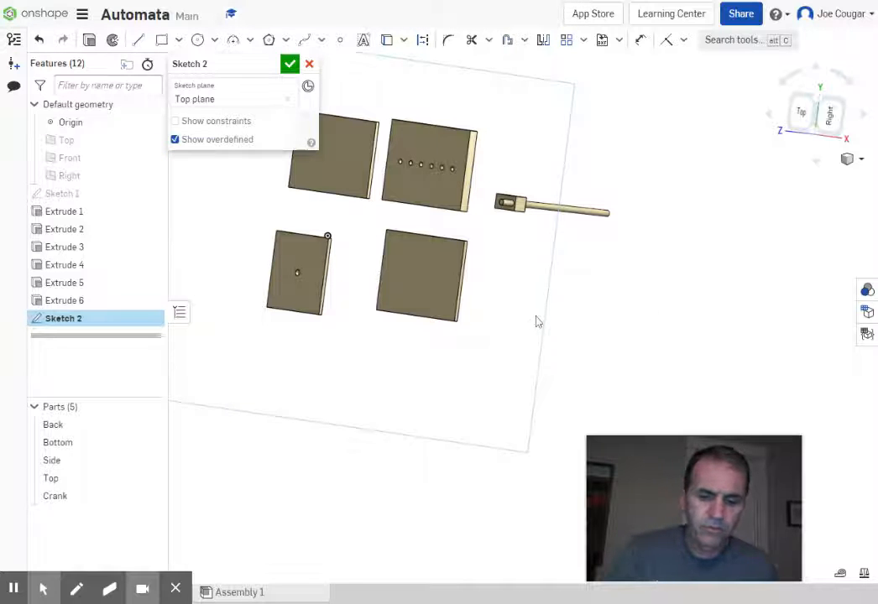
{"action": "key", "text": "n"}
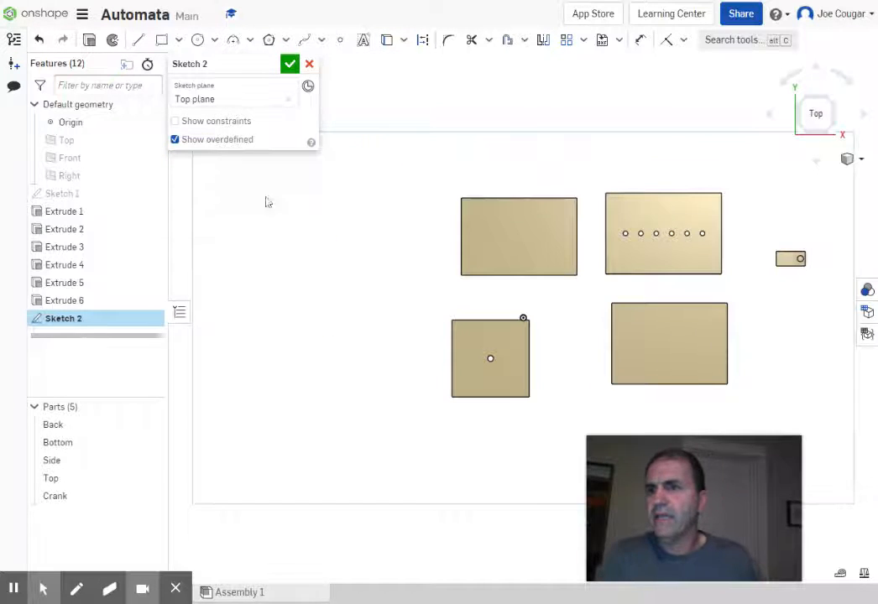
Sketch a circle with a diameter of 5/16 in the empty area to the left of the panels.
{"action": "scroll", "coordinate": [422, 254], "scroll_direction": "up", "scroll_amount": 3}
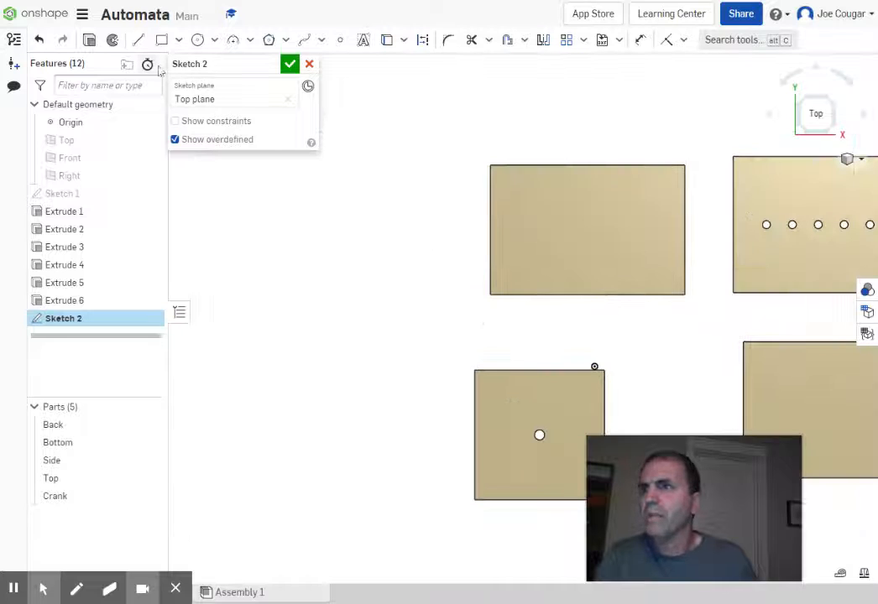
{"action": "left_click", "coordinate": [199, 41]}
{"action": "left_click", "coordinate": [360, 237]}
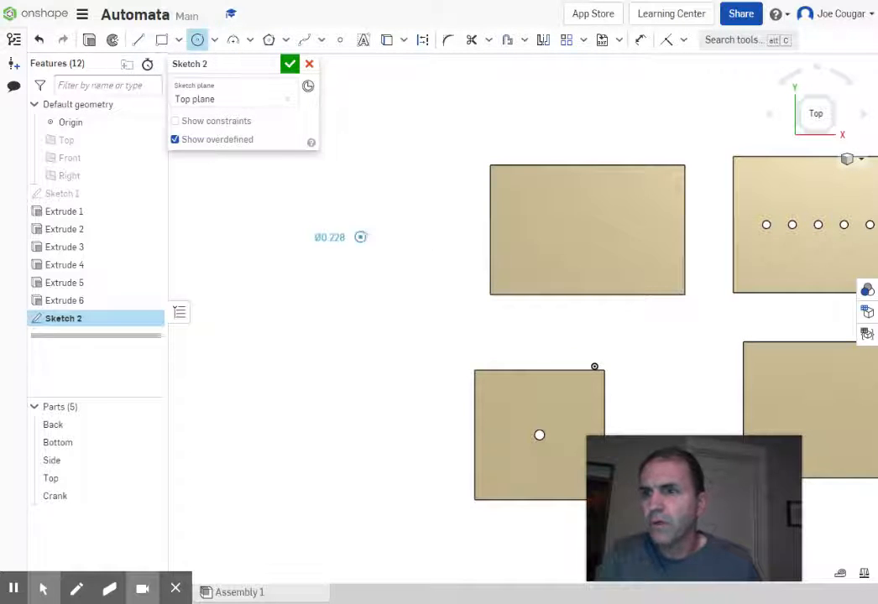
{"action": "left_click", "coordinate": [371, 233]}
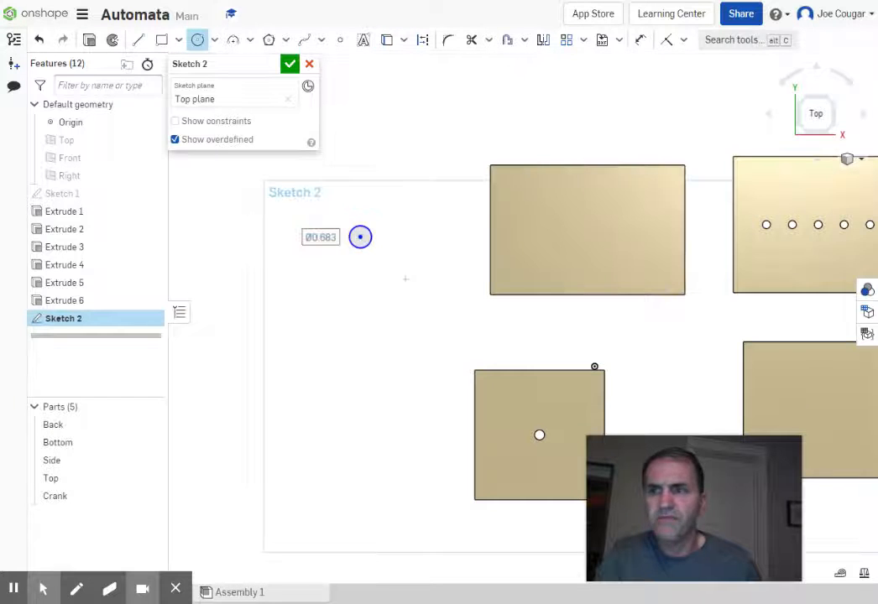
{"action": "type", "text": "5"}
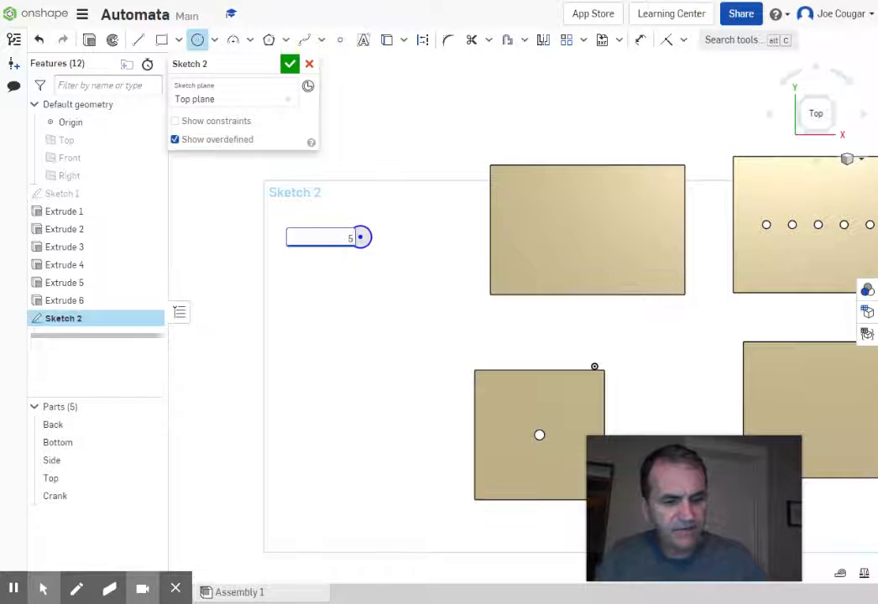
{"action": "type", "text": "/16"}
{"action": "key", "text": "Return"}
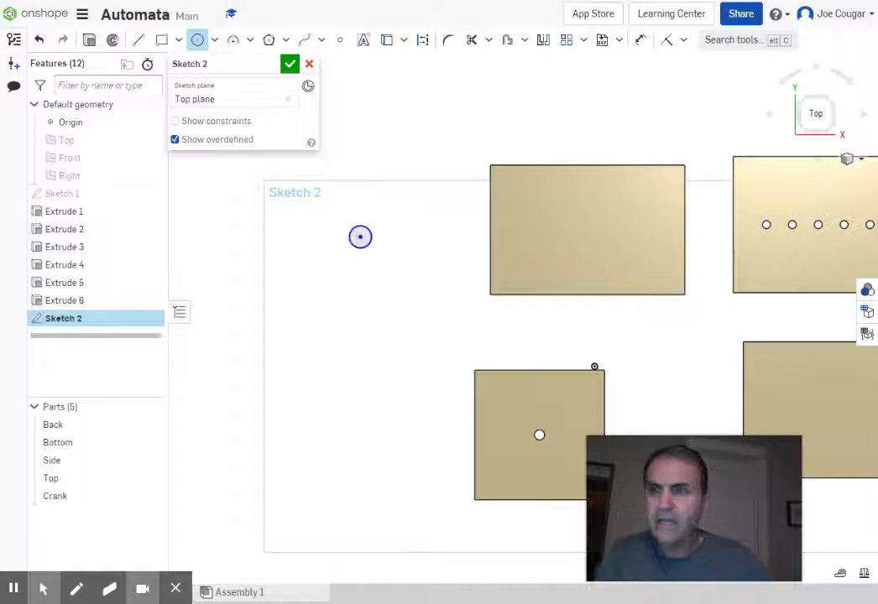
Add a concentric circle of diameter 0.75 around the 5/16 circle and finish the sketch.
{"action": "scroll", "coordinate": [369, 251], "scroll_direction": "up", "scroll_amount": 2}
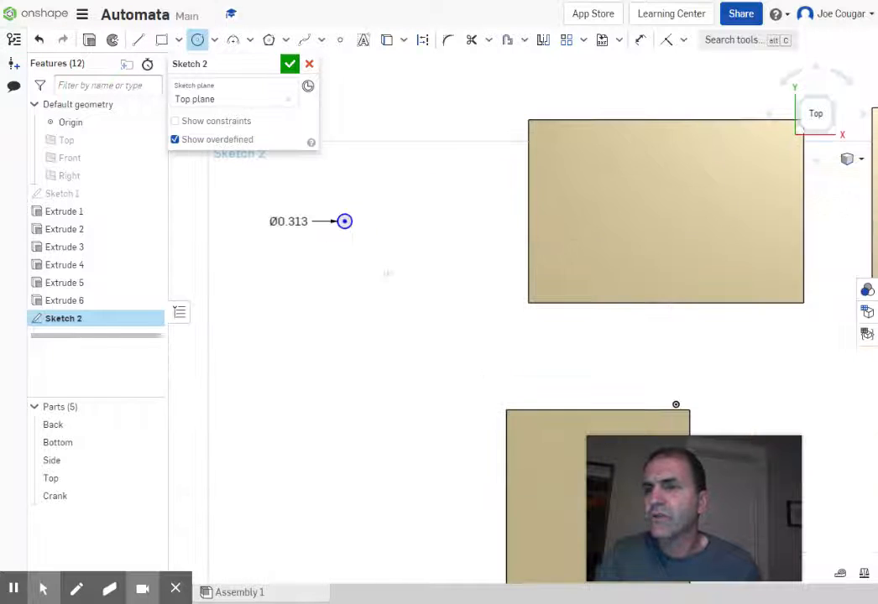
{"action": "scroll", "coordinate": [340, 210], "scroll_direction": "up", "scroll_amount": 2}
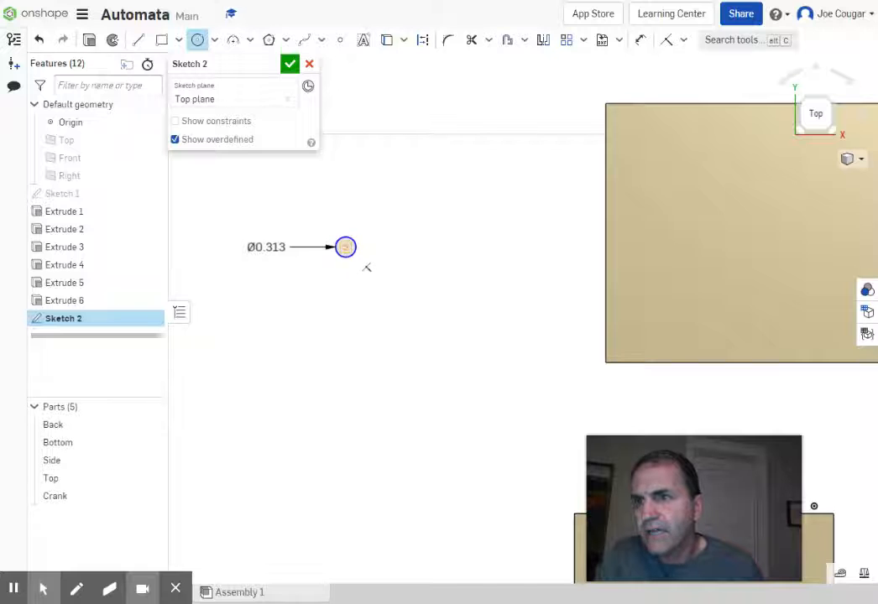
{"action": "left_click", "coordinate": [345, 247]}
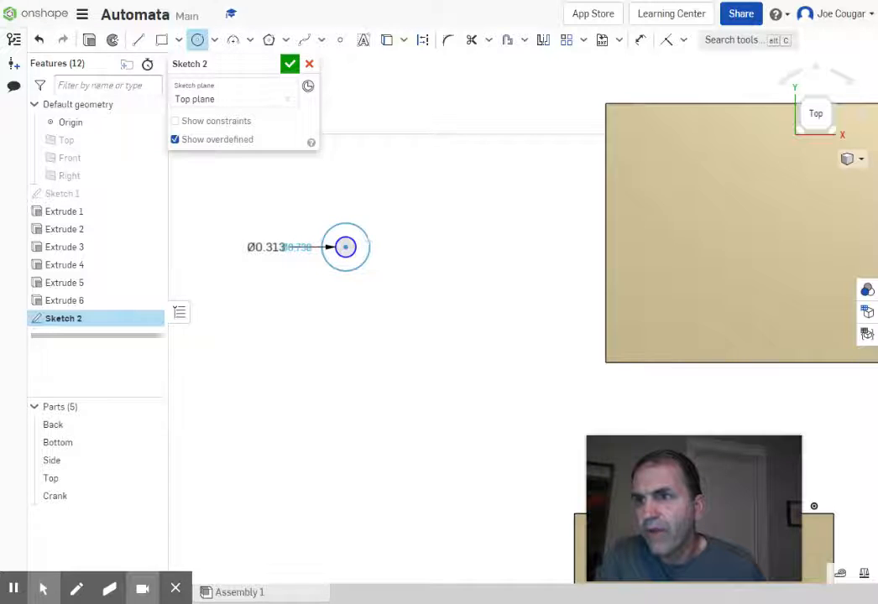
{"action": "left_click", "coordinate": [369, 256]}
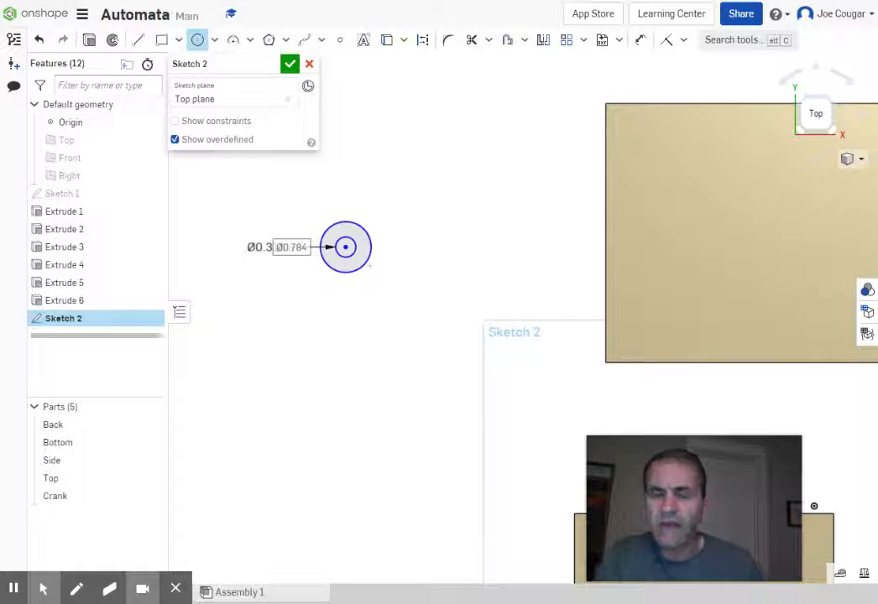
{"action": "key", "text": "BackSpace"}
{"action": "key", "text": "BackSpace"}
{"action": "key", "text": "BackSpace"}
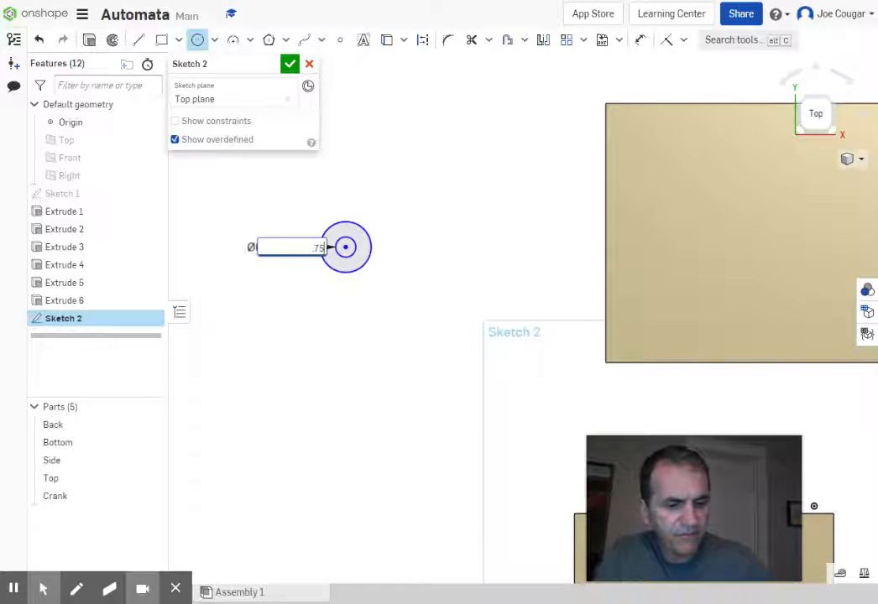
{"action": "type", "text": ".75"}
{"action": "key", "text": "Return"}
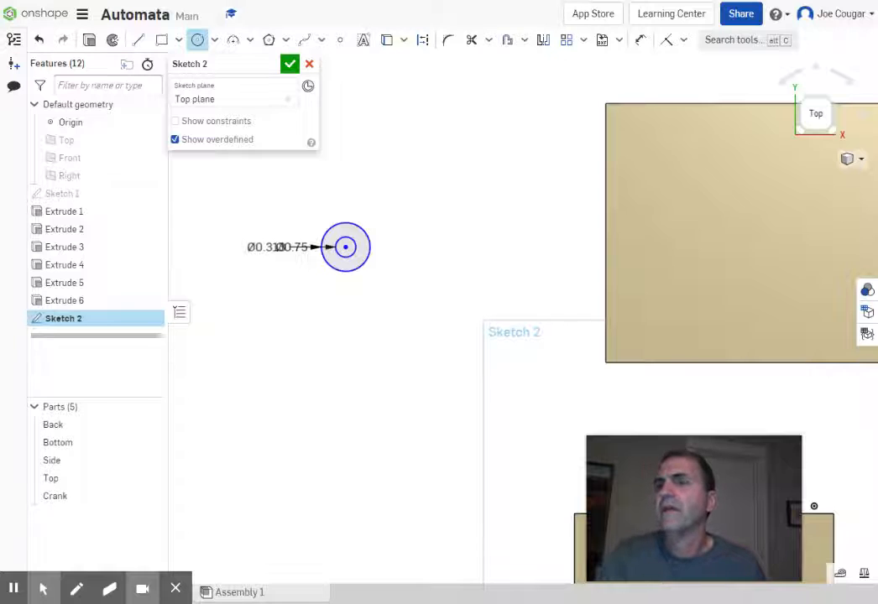
{"action": "left_click", "coordinate": [289, 64]}
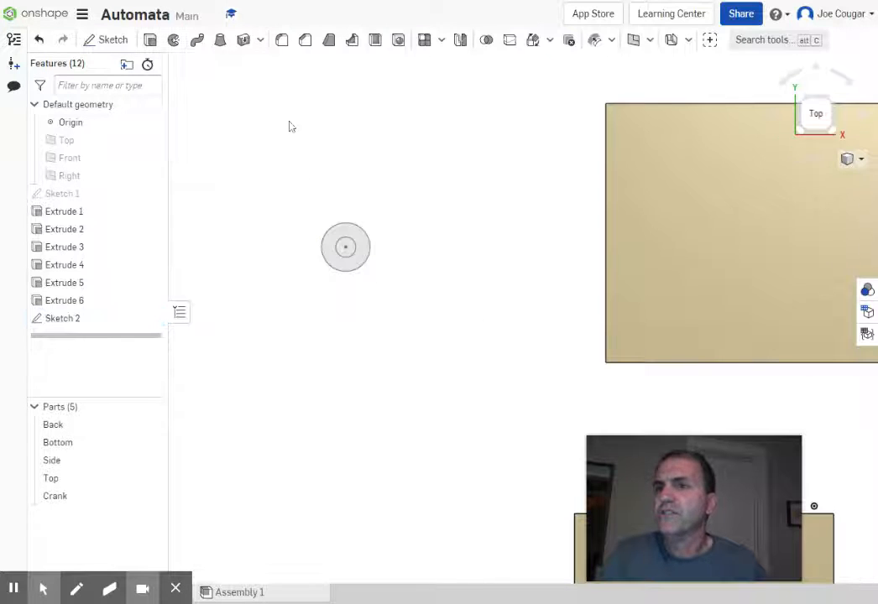
Extrude the ring between the two concentric circles 0.1 in as a new part.
{"action": "left_click", "coordinate": [423, 270]}
{"action": "right_click_drag", "start_coordinate": [423, 271], "coordinate": [398, 270]}
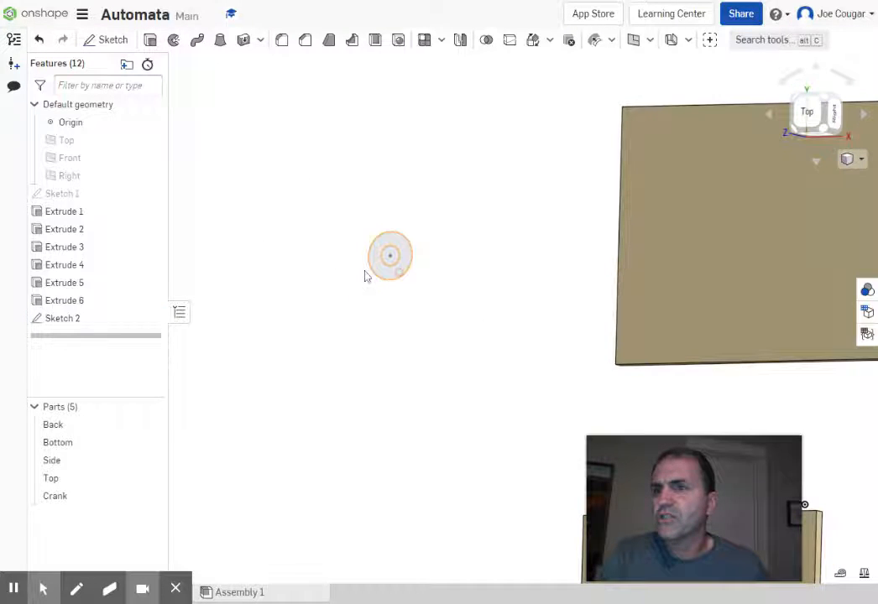
{"action": "left_click", "coordinate": [150, 41]}
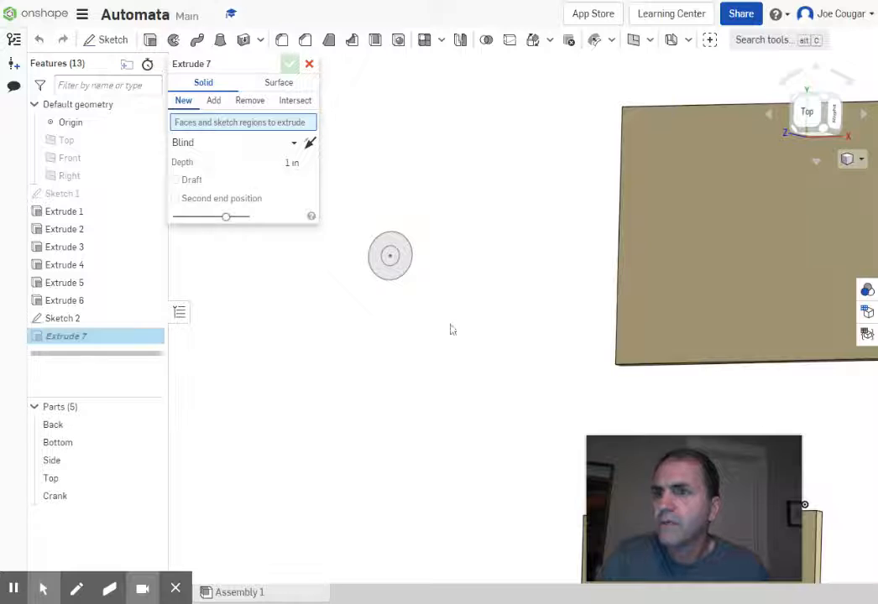
{"action": "left_click", "coordinate": [407, 262]}
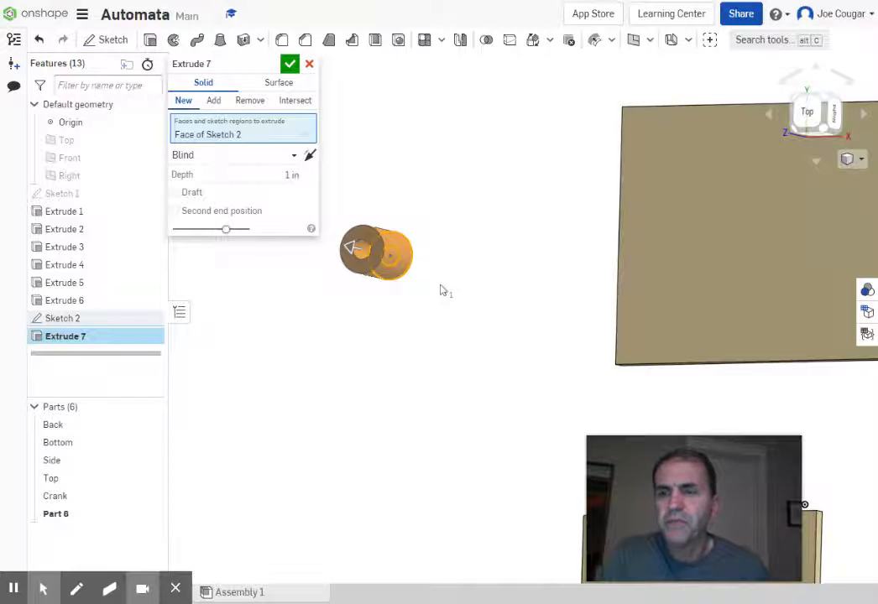
{"action": "left_click", "coordinate": [243, 174]}
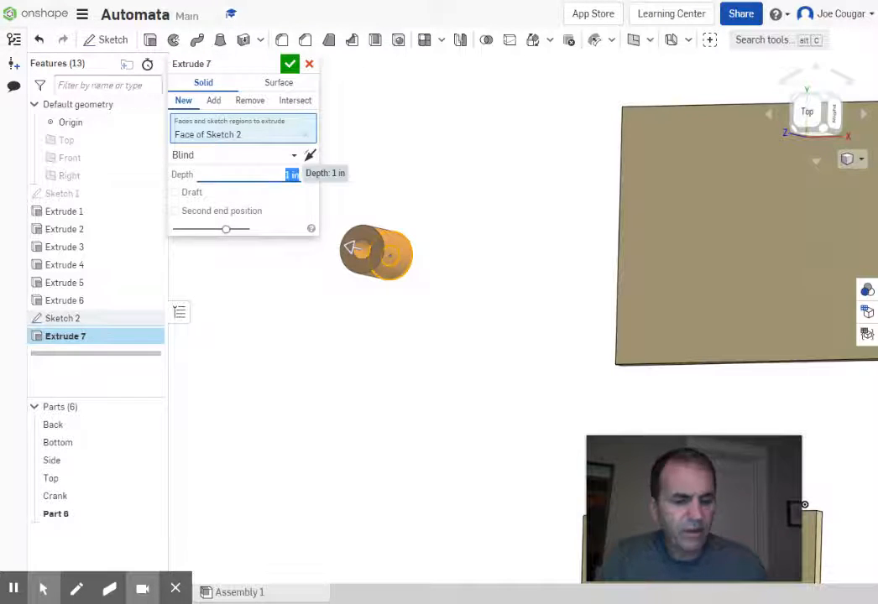
{"action": "key", "text": "BackSpace"}
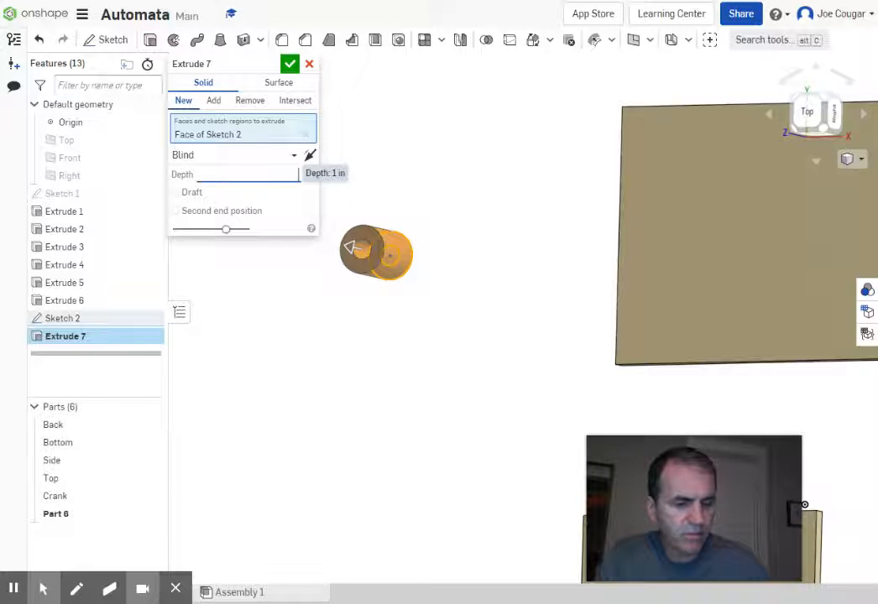
{"action": "key", "text": "Return"}
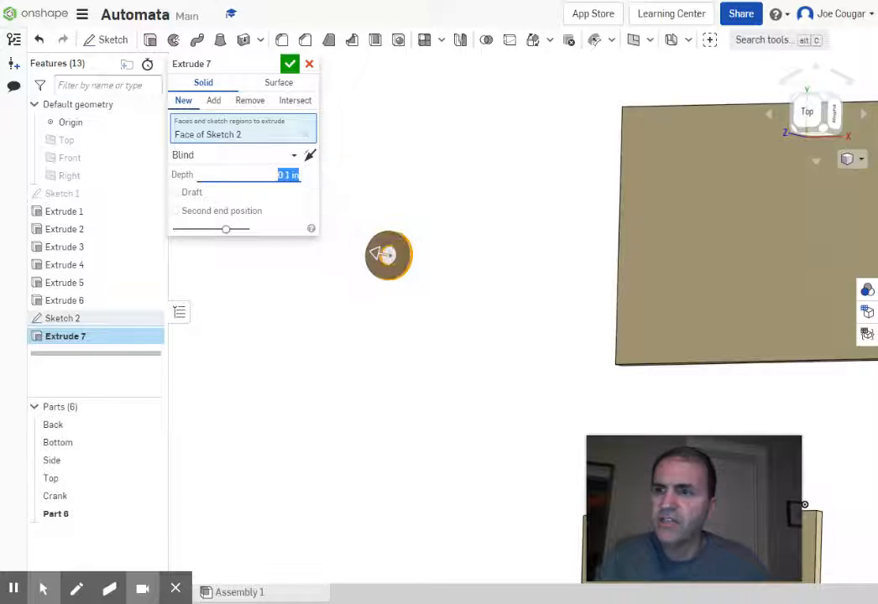
{"action": "key", "text": "Return"}
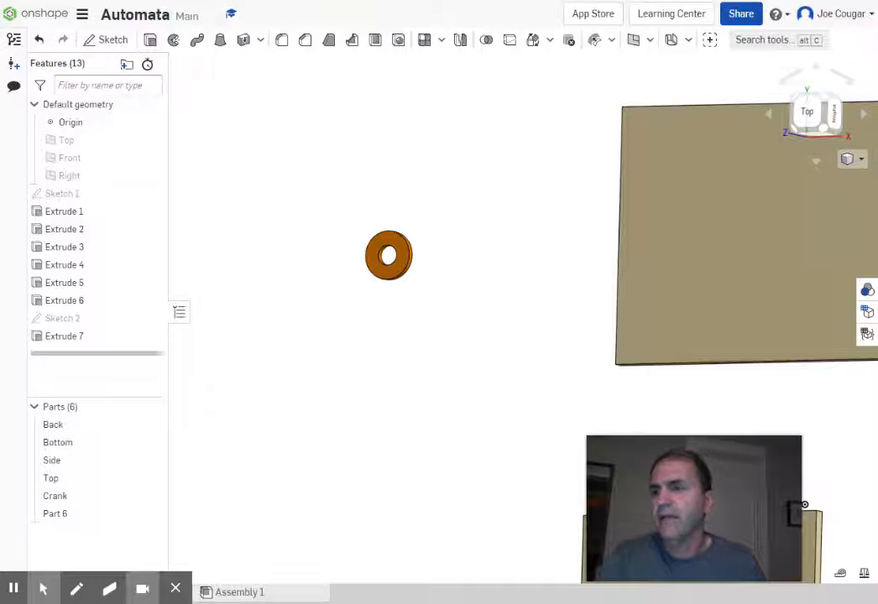
Rename the ring part, Part 6, as Washer.
{"action": "right_click", "coordinate": [54, 516]}
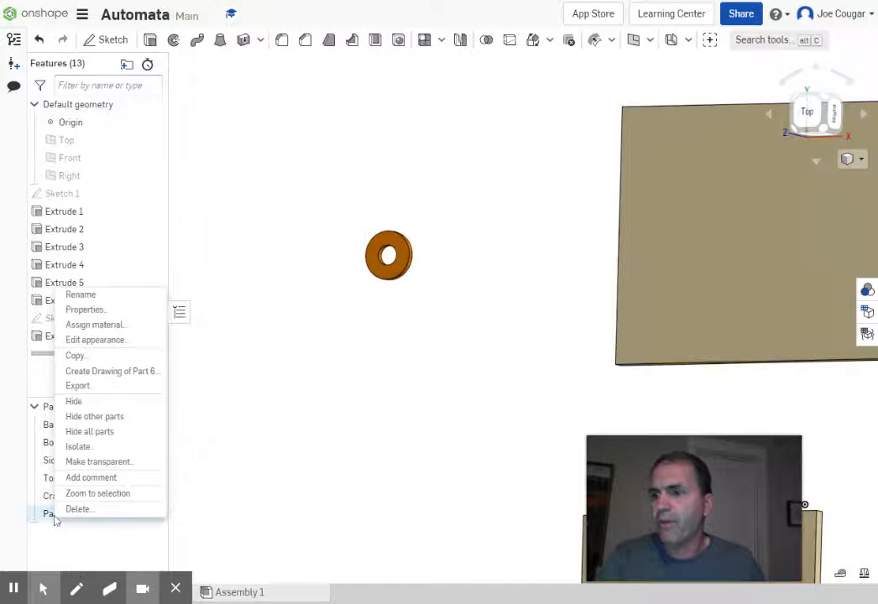
{"action": "left_click", "coordinate": [88, 297]}
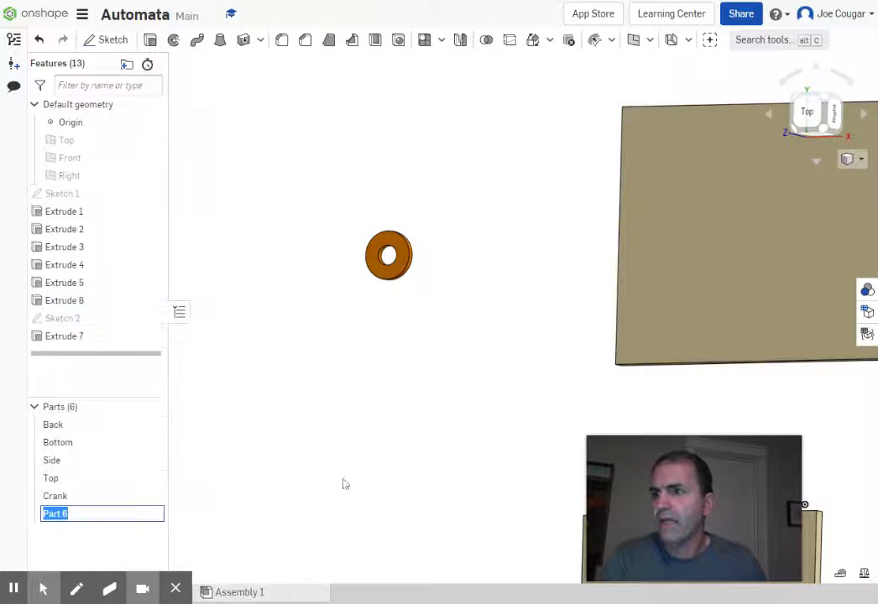
{"action": "type", "text": "W"}
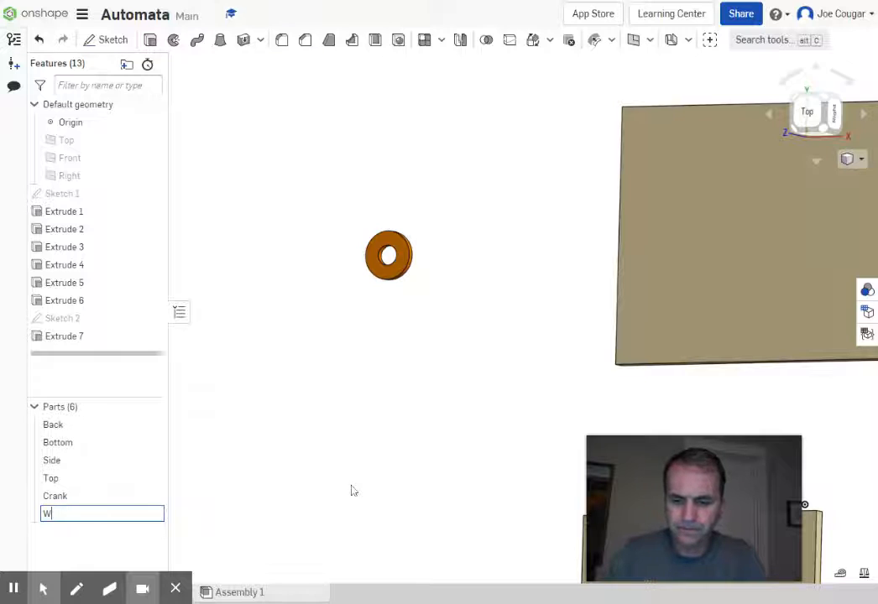
{"action": "type", "text": "asher"}
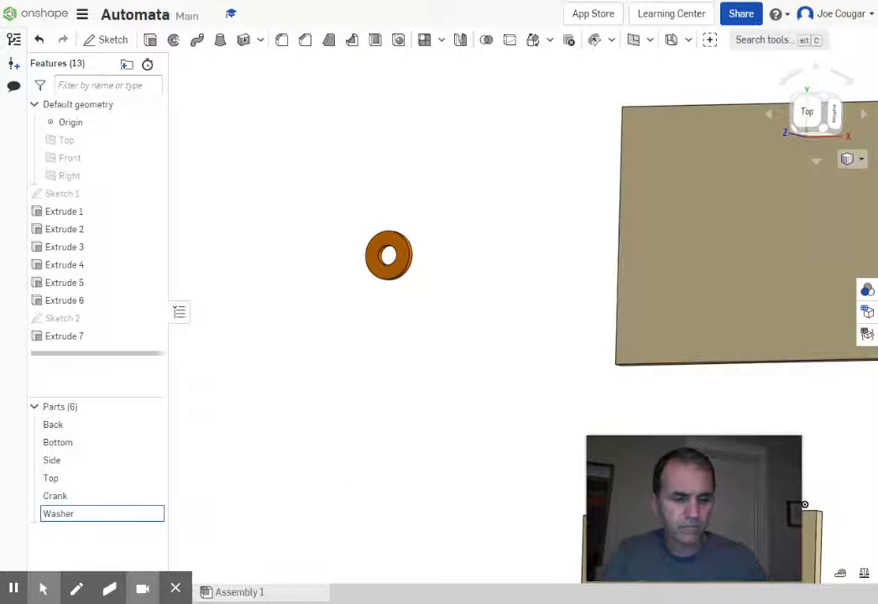
{"action": "key", "text": "Return"}
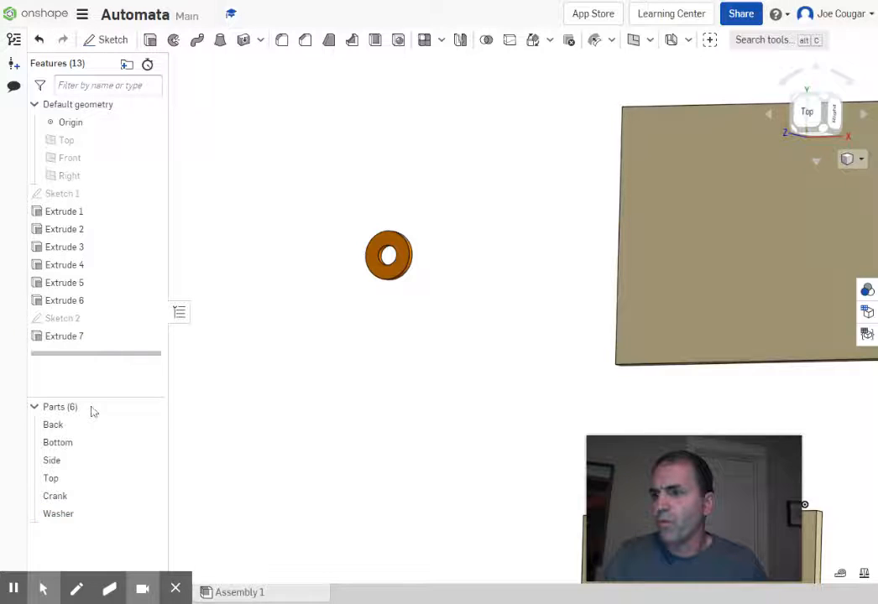
Change the Washer part's appearance to the light grey palette colour EAEAEA.
{"action": "right_click", "coordinate": [61, 516]}
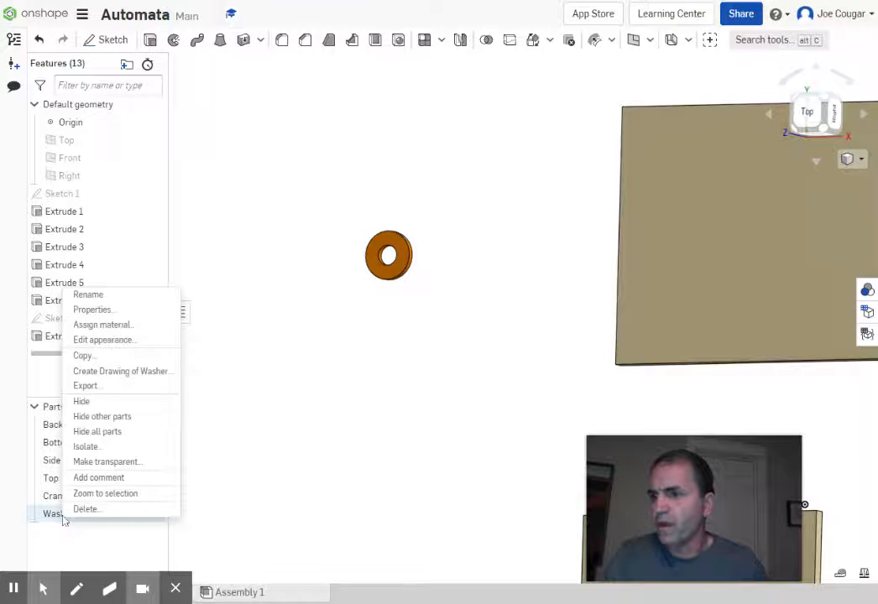
{"action": "left_click", "coordinate": [109, 340]}
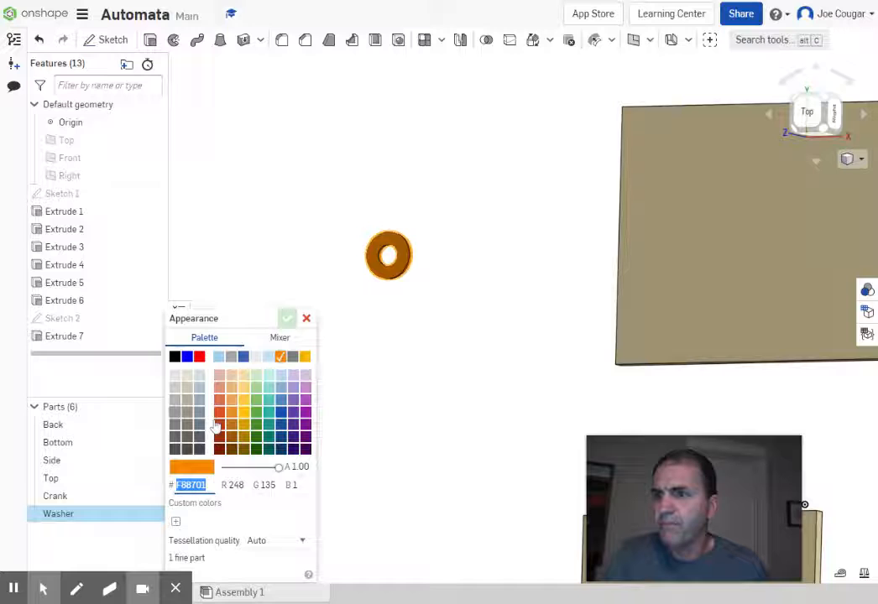
{"action": "left_click", "coordinate": [256, 357]}
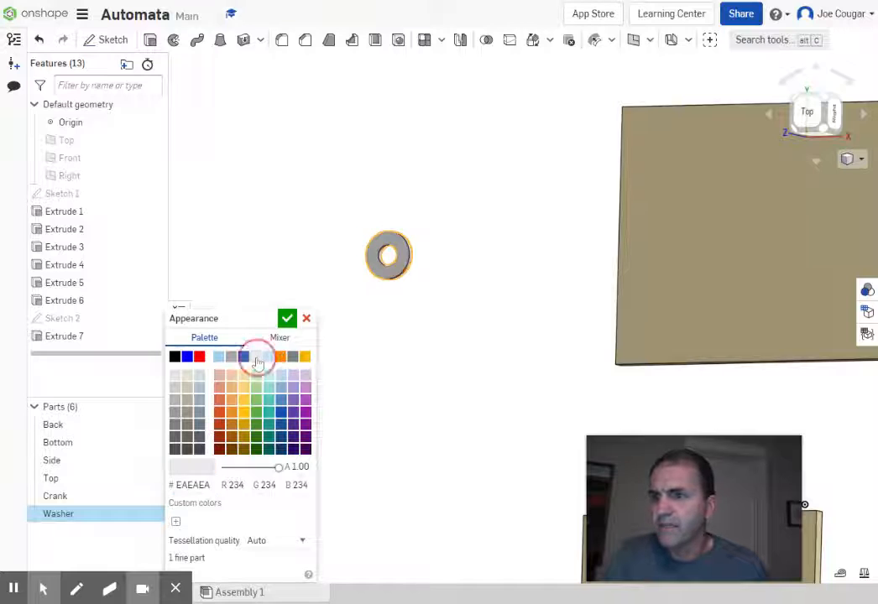
{"action": "left_click", "coordinate": [287, 318]}
Open Assembly 1 and insert all parts of Part Studio 1 together into the empty assembly.
{"action": "scroll", "coordinate": [428, 376], "scroll_direction": "down", "scroll_amount": 2}
{"action": "scroll", "coordinate": [430, 374], "scroll_direction": "down", "scroll_amount": 3}
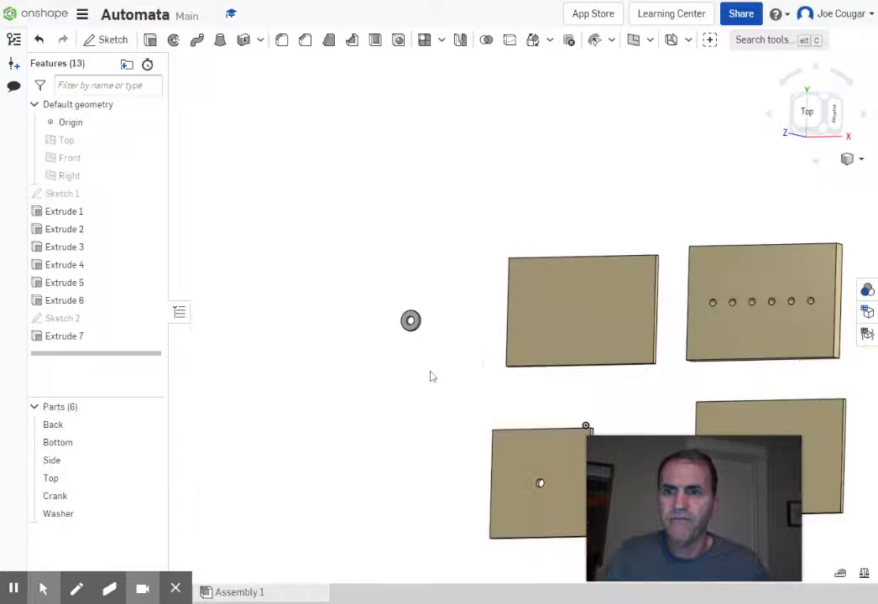
{"action": "middle_click_drag", "start_coordinate": [750, 243], "coordinate": [582, 137]}
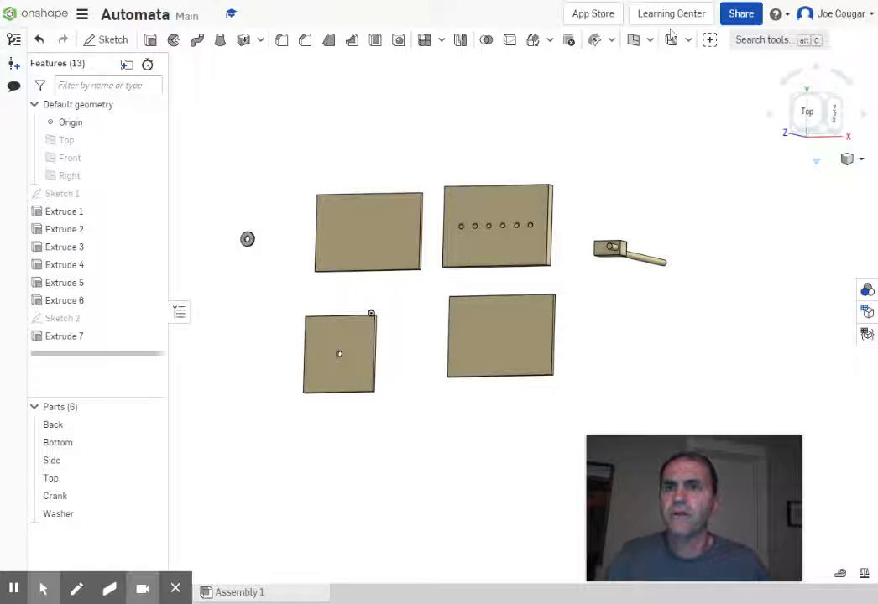
{"action": "left_click", "coordinate": [668, 182]}
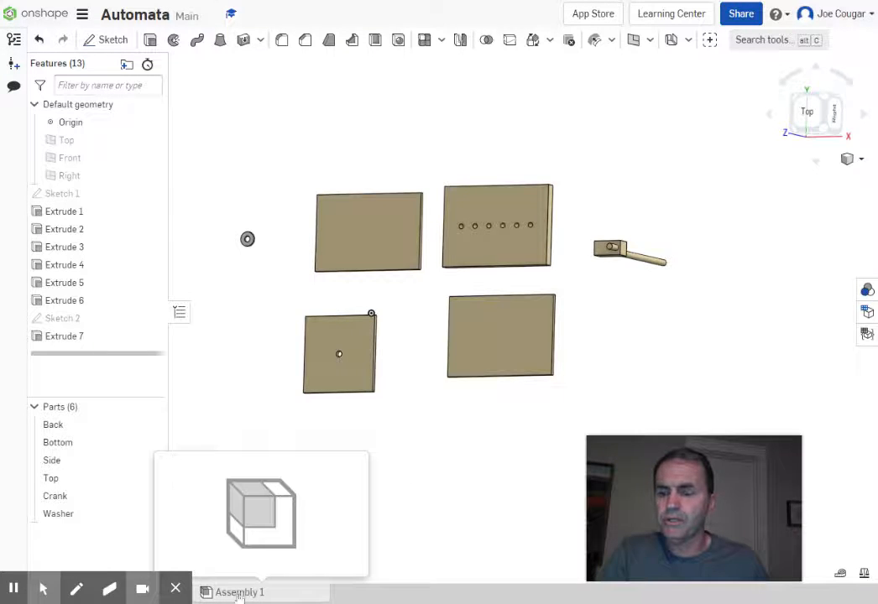
{"action": "left_click", "coordinate": [240, 593]}
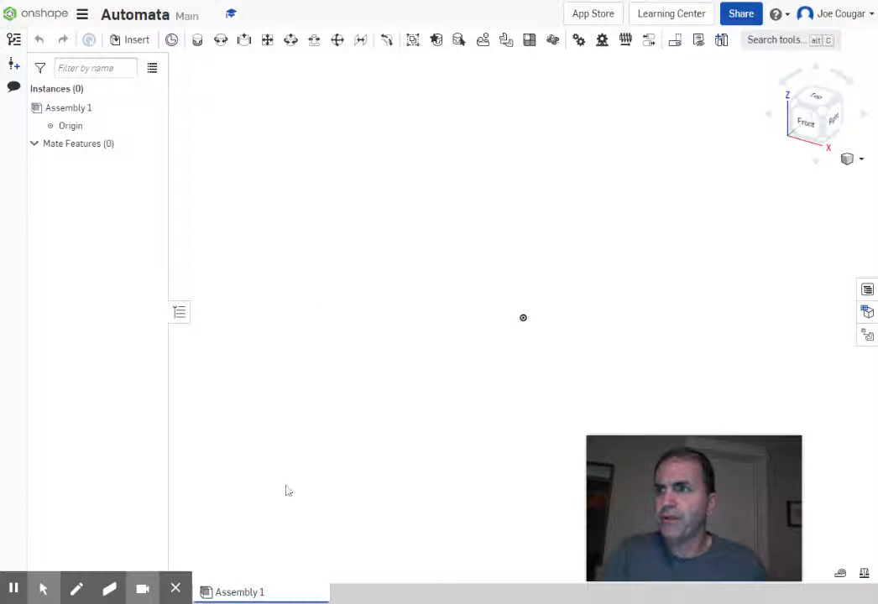
{"action": "left_click", "coordinate": [130, 39]}
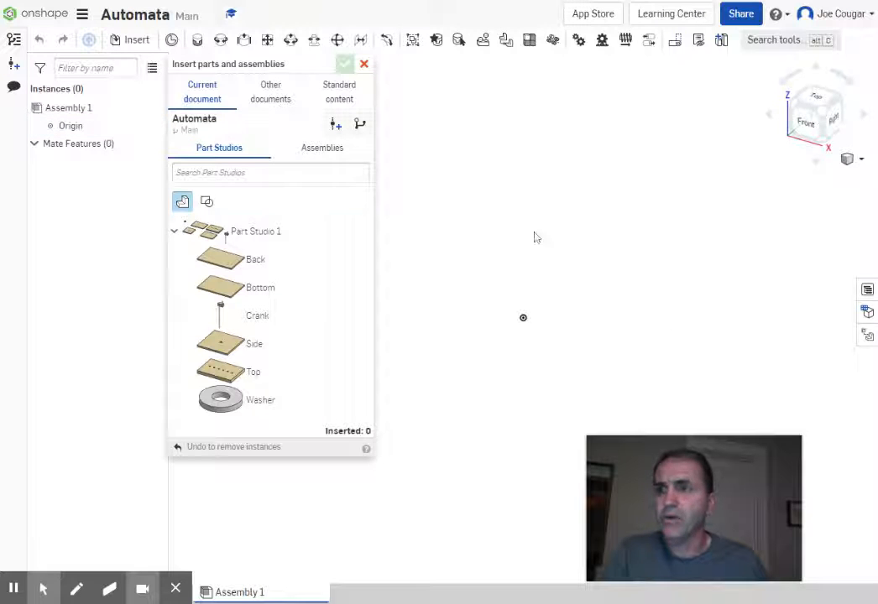
{"action": "left_click", "coordinate": [198, 233]}
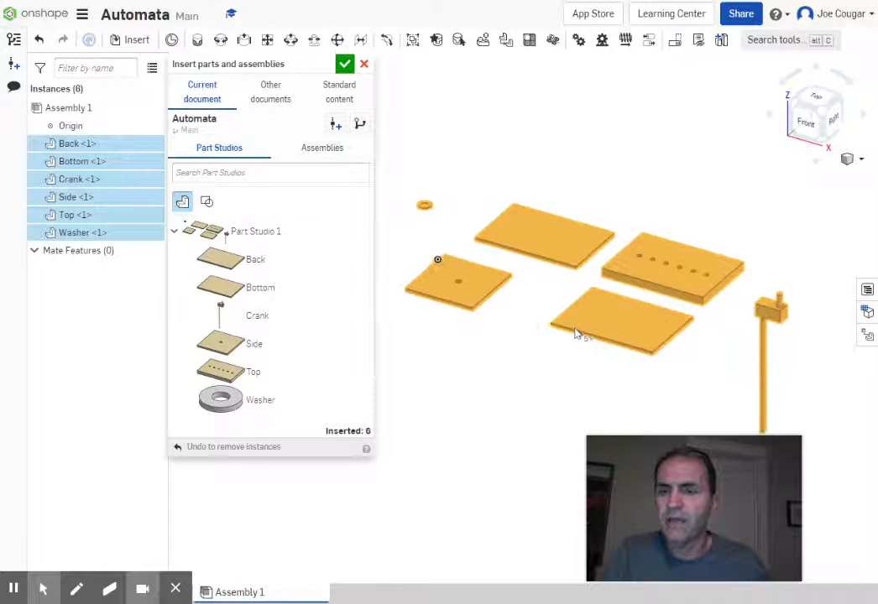
{"action": "left_click", "coordinate": [556, 306]}
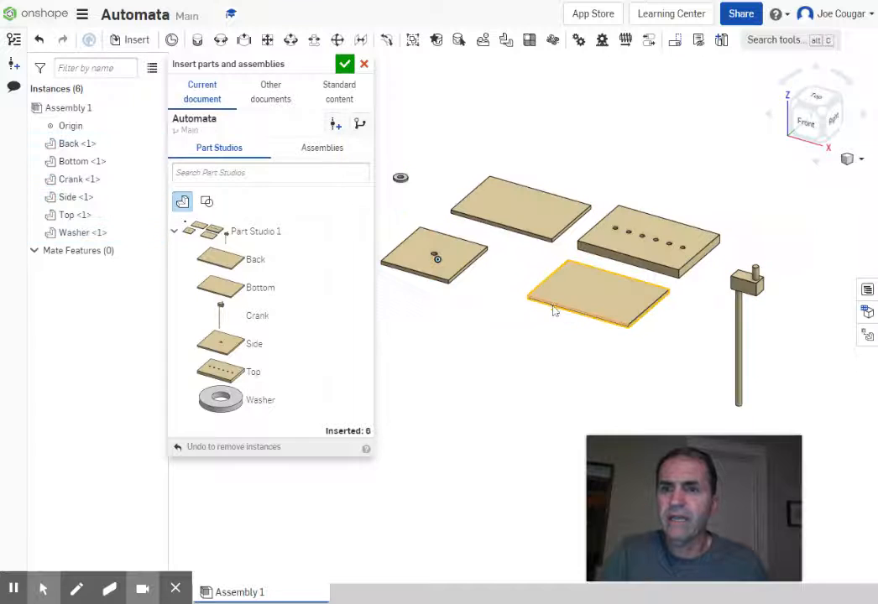
Insert a second Side panel and a second Washer in front of the first Side panel, and finish inserting.
{"action": "left_click", "coordinate": [221, 344]}
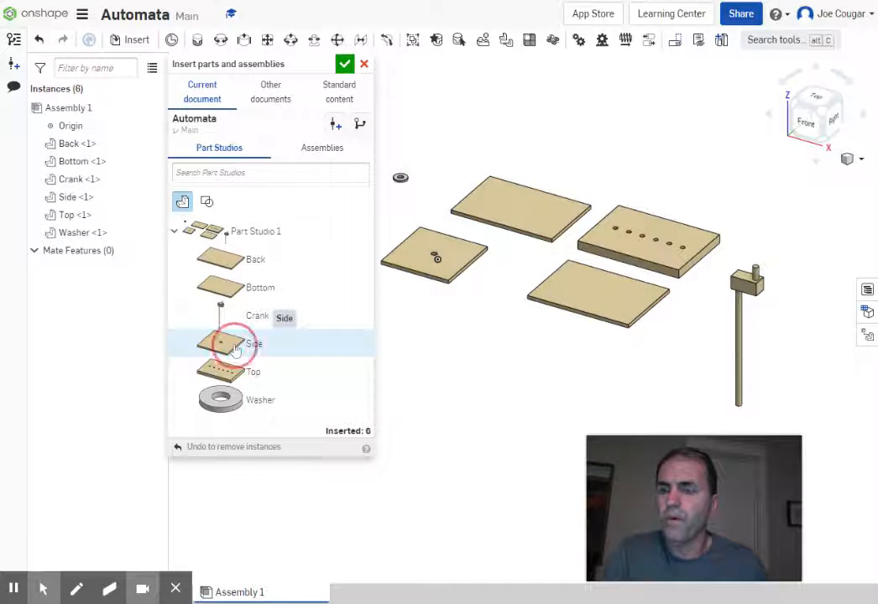
{"action": "left_click", "coordinate": [431, 383]}
{"action": "left_click", "coordinate": [251, 406]}
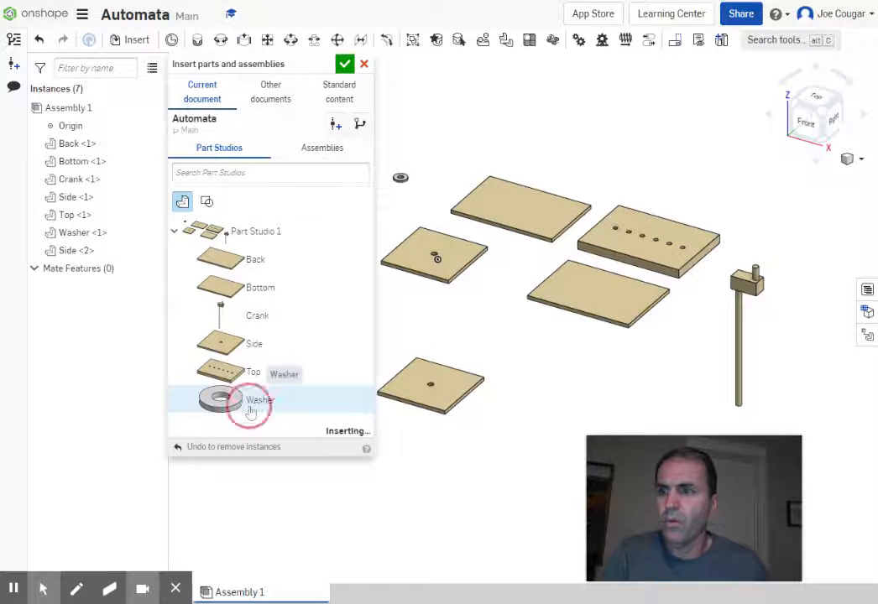
{"action": "left_click", "coordinate": [415, 319]}
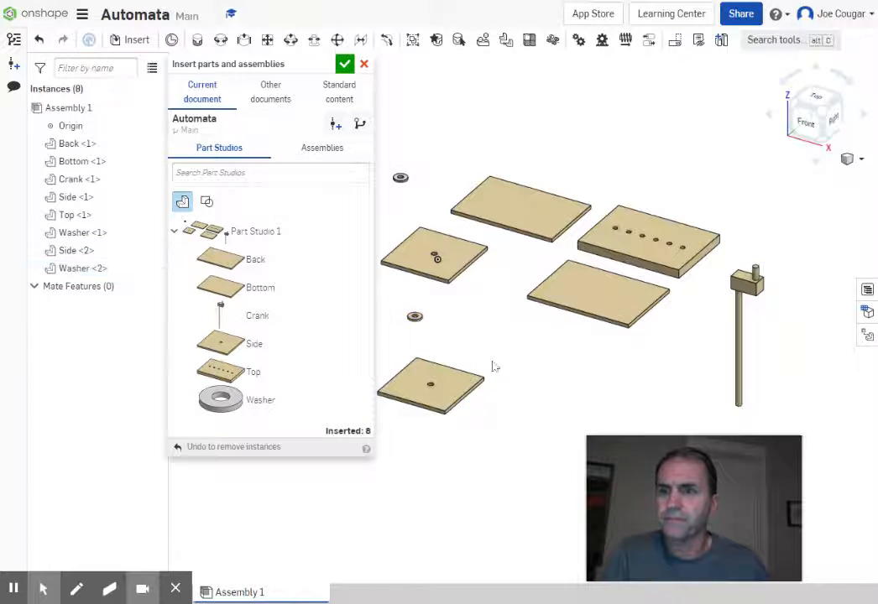
{"action": "left_click", "coordinate": [344, 64]}
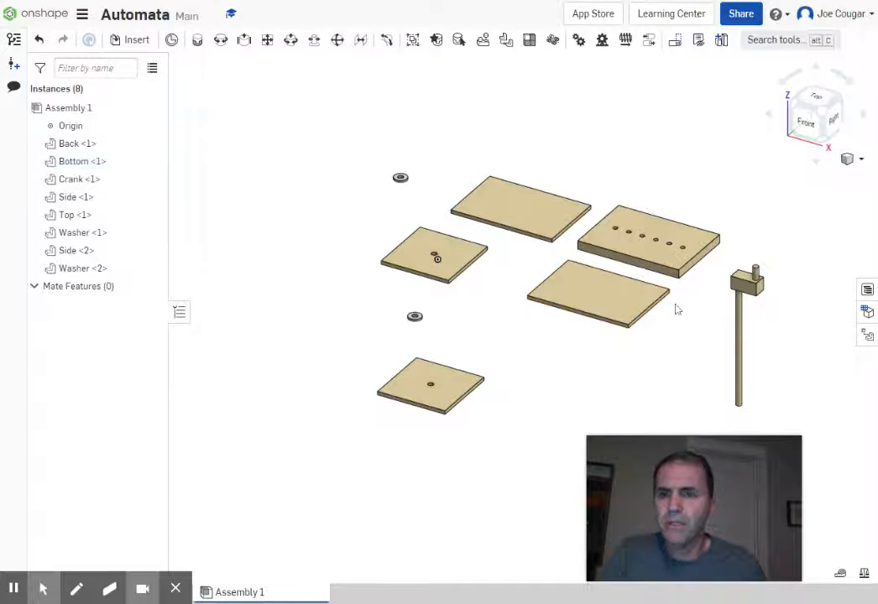
Move the Top panel with the six holes farther away from the Back and Bottom panels.
{"action": "scroll", "coordinate": [682, 320], "scroll_direction": "up", "scroll_amount": 4}
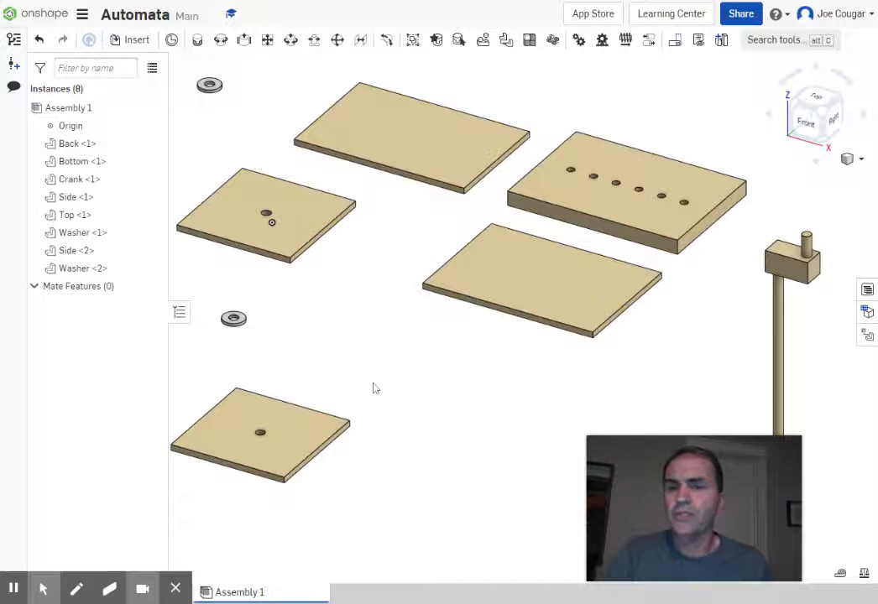
{"action": "left_click_drag", "start_coordinate": [664, 216], "coordinate": [723, 172]}
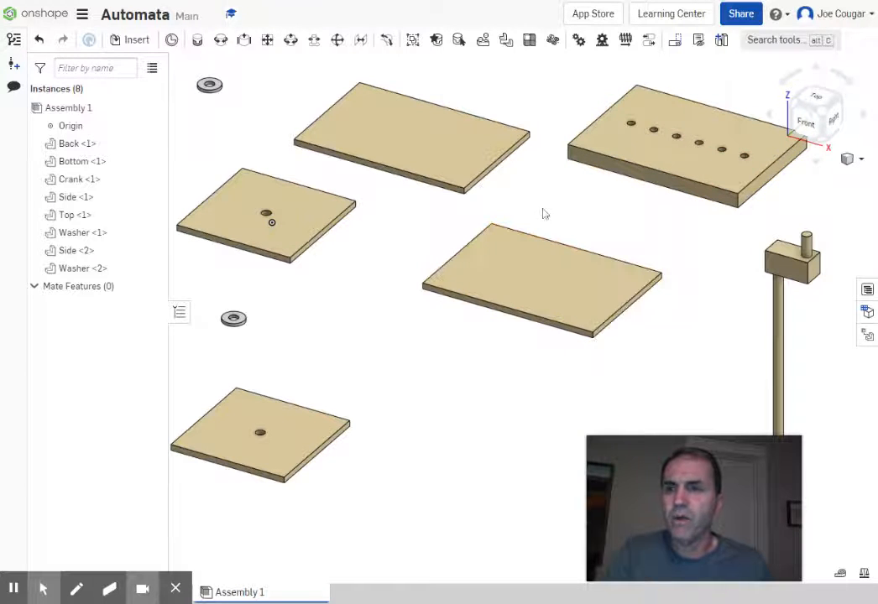
Create a Fastened mate joining the Bottom panel's upper rear right corner to the Back panel's lower front right corner.
{"action": "scroll", "coordinate": [645, 251], "scroll_direction": "up", "scroll_amount": 3}
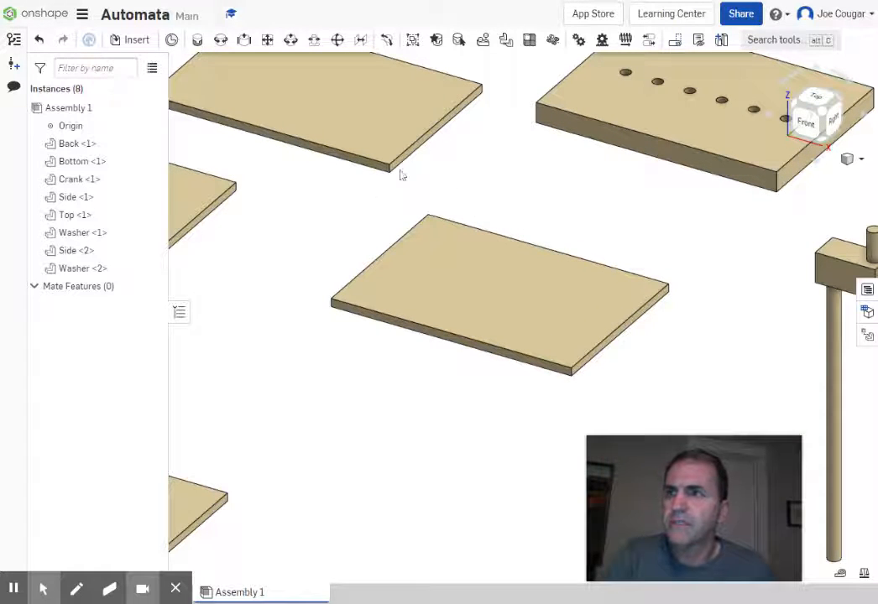
{"action": "scroll", "coordinate": [411, 169], "scroll_direction": "up", "scroll_amount": 2}
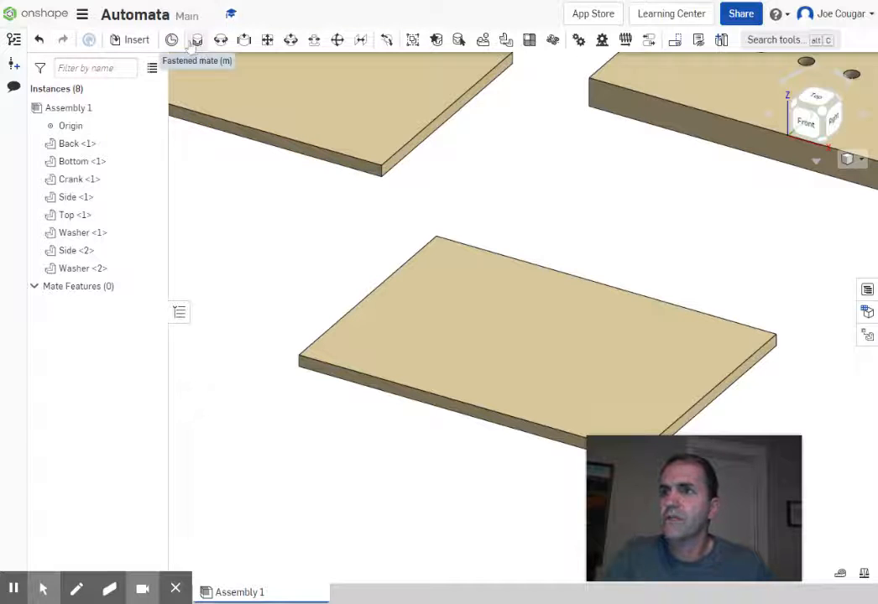
{"action": "left_click", "coordinate": [197, 41]}
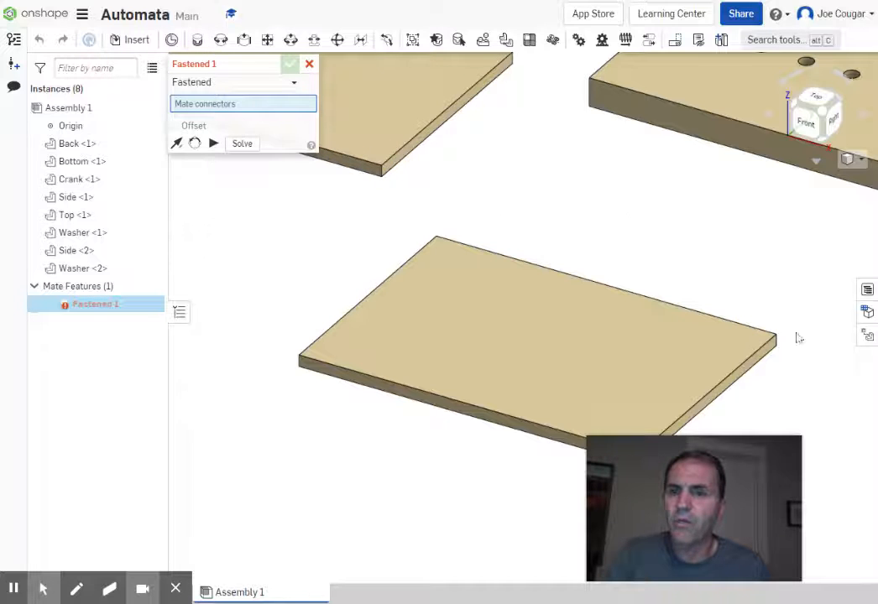
{"action": "scroll", "coordinate": [805, 388], "scroll_direction": "up", "scroll_amount": 5}
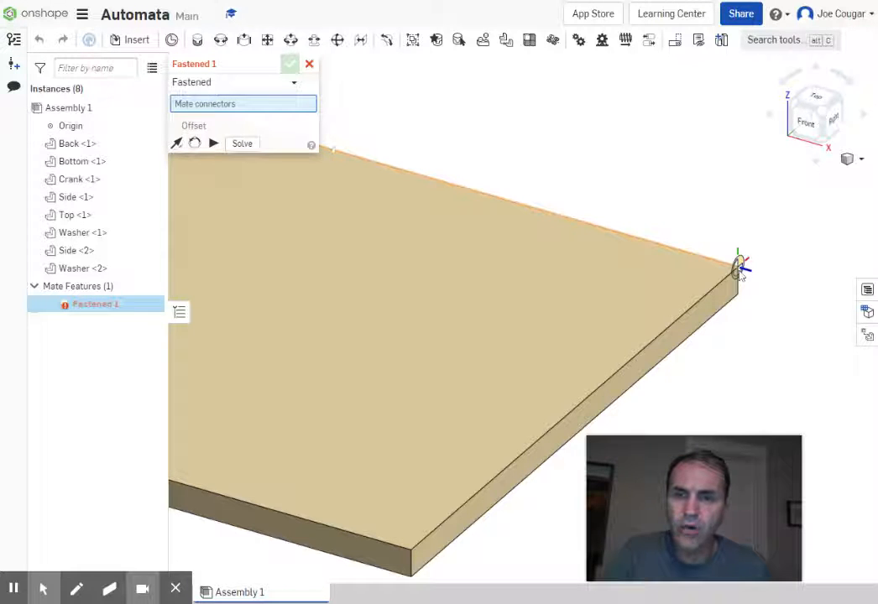
{"action": "left_click", "coordinate": [739, 267]}
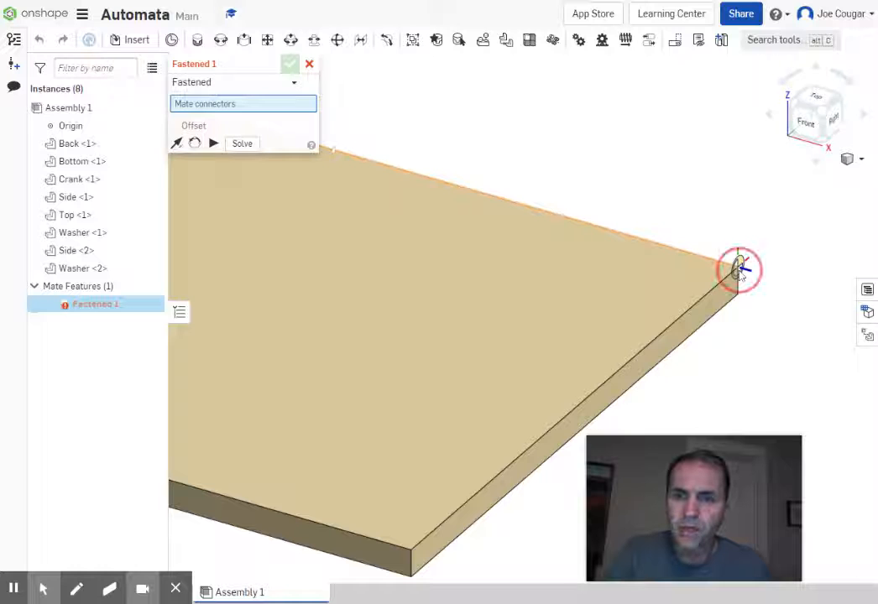
{"action": "scroll", "coordinate": [739, 266], "scroll_direction": "down", "scroll_amount": 5}
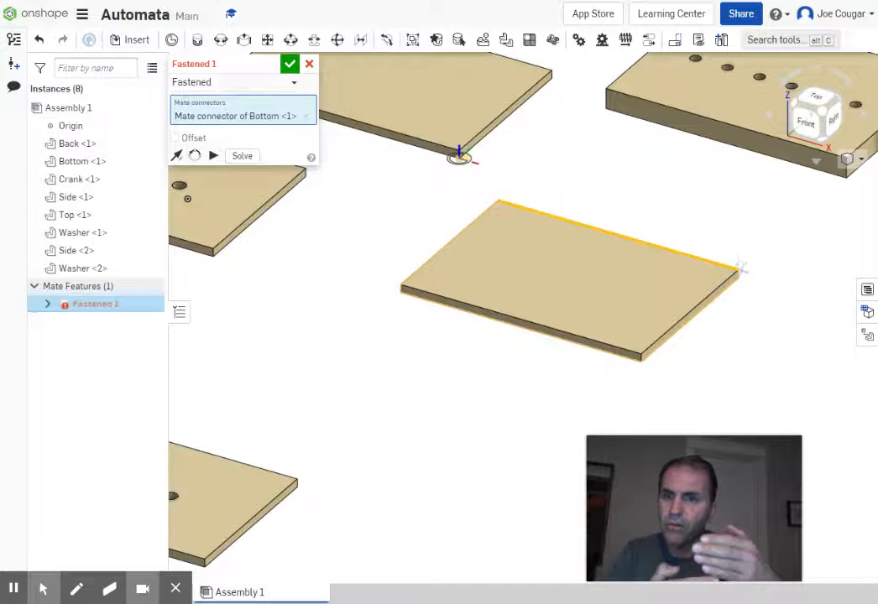
{"action": "scroll", "coordinate": [460, 158], "scroll_direction": "up", "scroll_amount": 3}
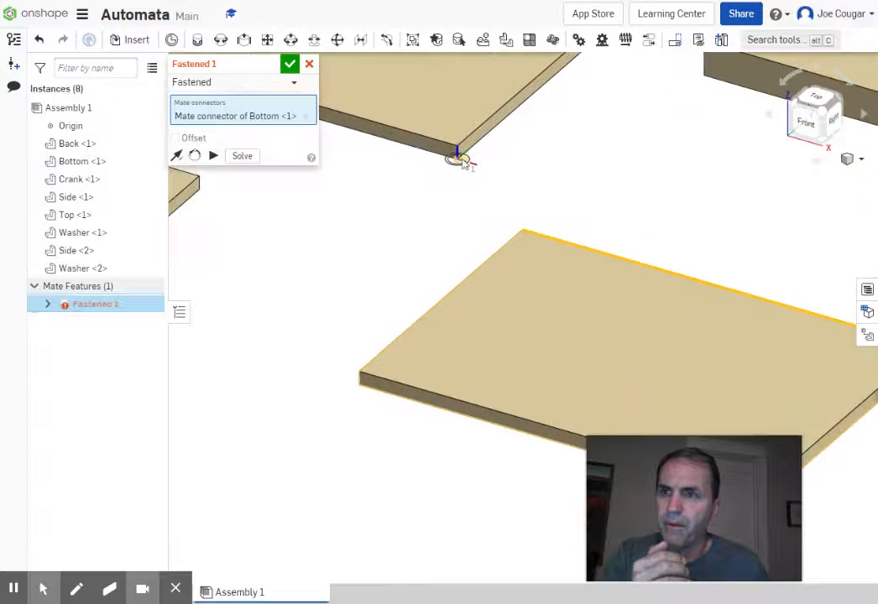
{"action": "scroll", "coordinate": [459, 160], "scroll_direction": "up", "scroll_amount": 3}
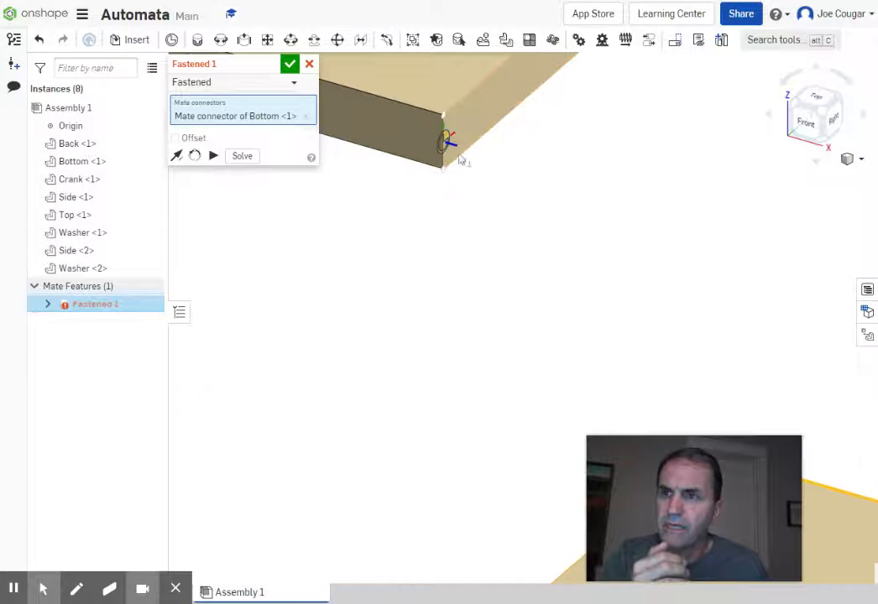
{"action": "left_click", "coordinate": [450, 169]}
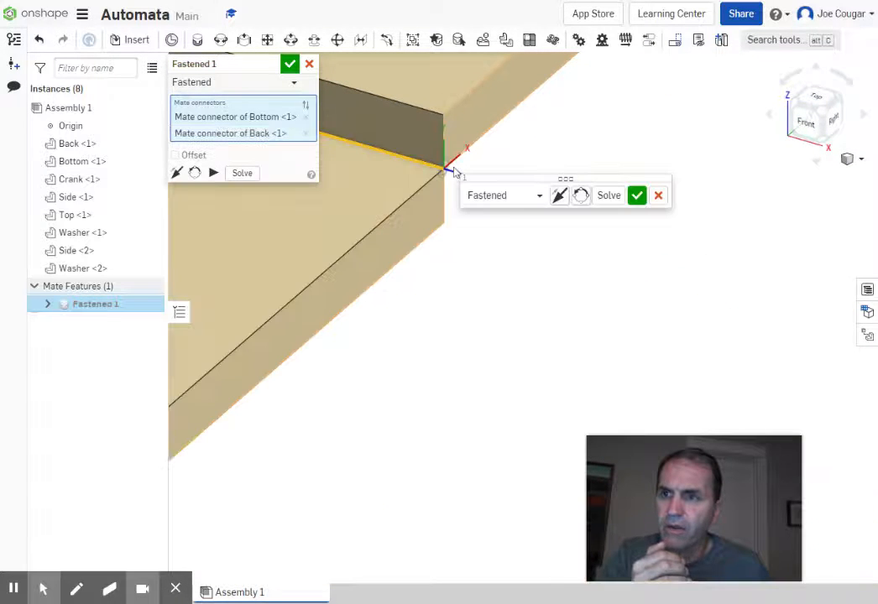
Try rotating the Fastened mate so the Back and Bottom panels meet at a right angle, and undo the mate.
{"action": "scroll", "coordinate": [537, 244], "scroll_direction": "down", "scroll_amount": 2}
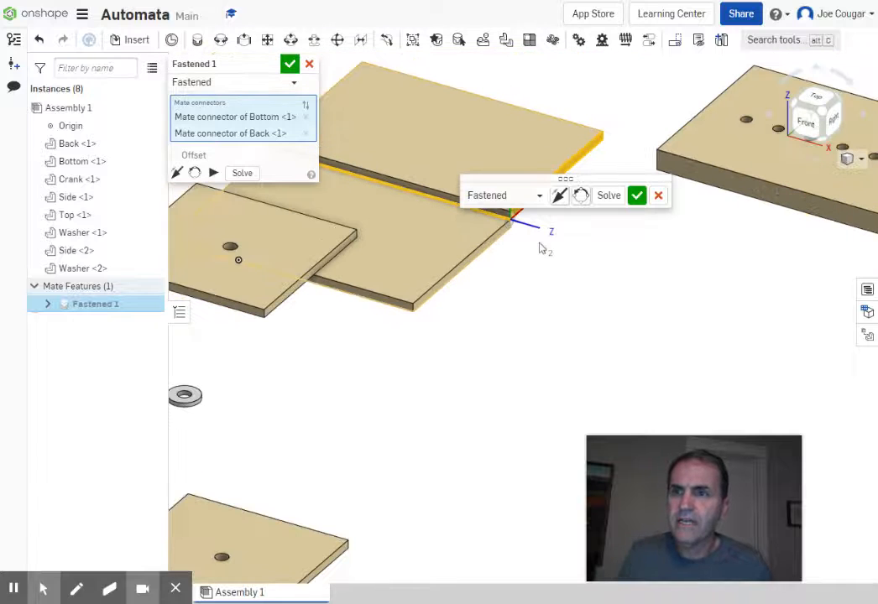
{"action": "left_click", "coordinate": [581, 197]}
{"action": "left_click", "coordinate": [582, 197]}
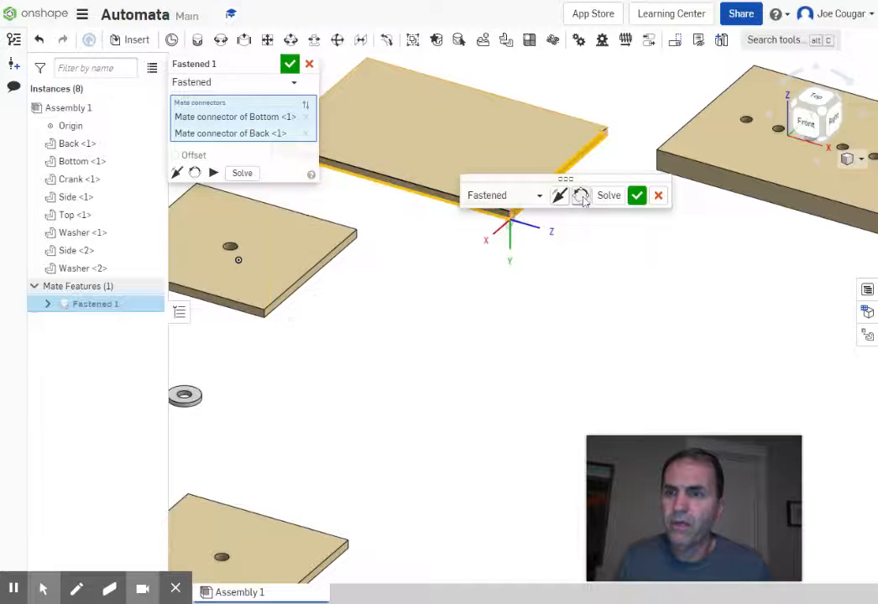
{"action": "left_click", "coordinate": [582, 196]}
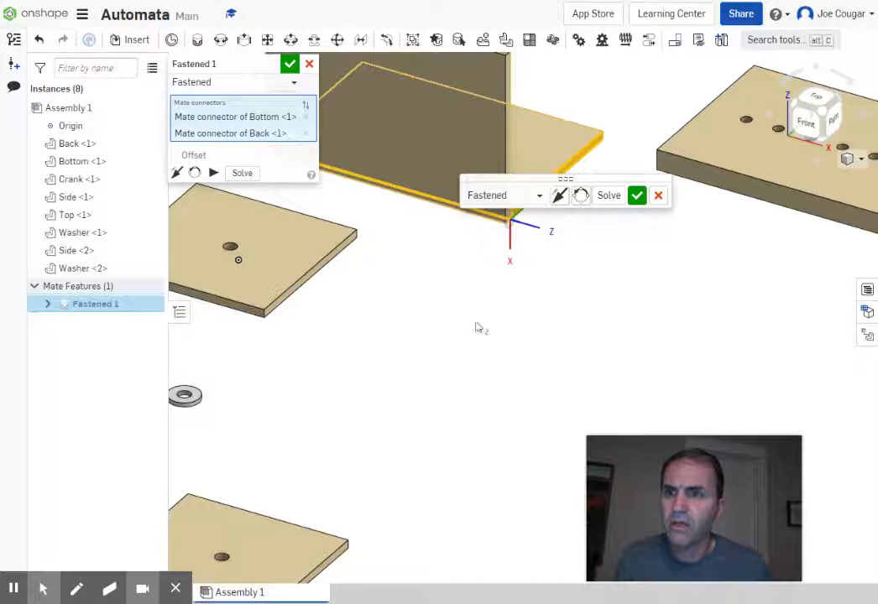
{"action": "scroll", "coordinate": [520, 216], "scroll_direction": "down", "scroll_amount": 2}
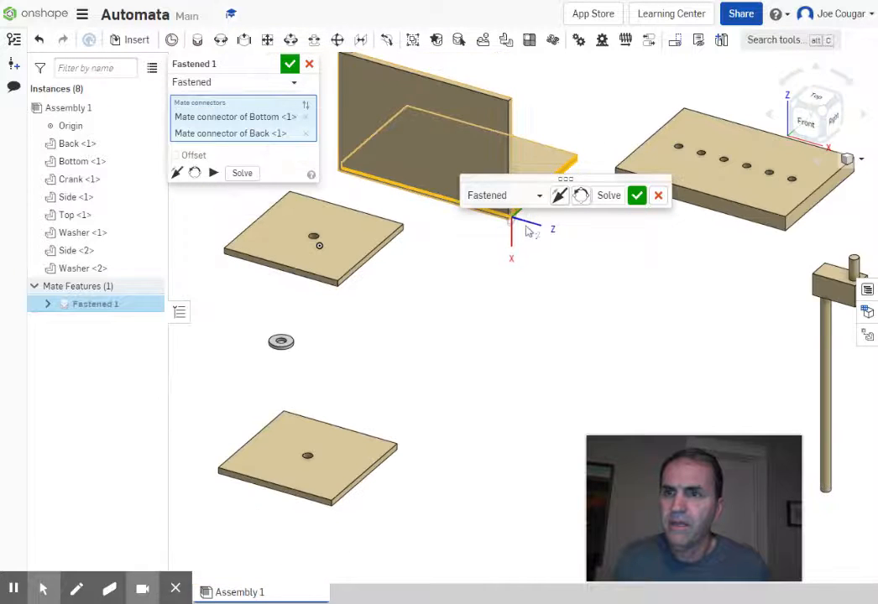
{"action": "scroll", "coordinate": [524, 236], "scroll_direction": "up", "scroll_amount": 2}
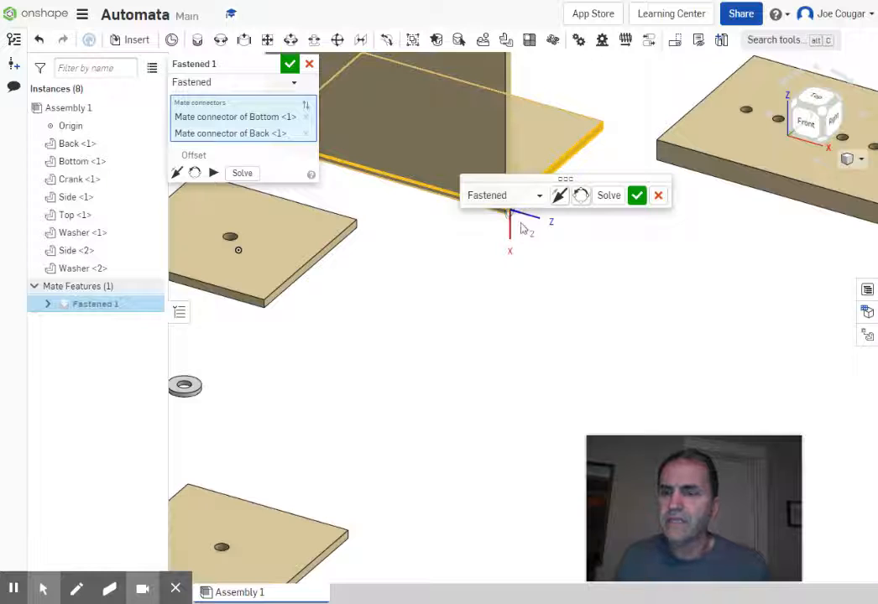
{"action": "scroll", "coordinate": [559, 245], "scroll_direction": "down", "scroll_amount": 1}
{"action": "middle_click_drag", "start_coordinate": [559, 247], "coordinate": [631, 292]}
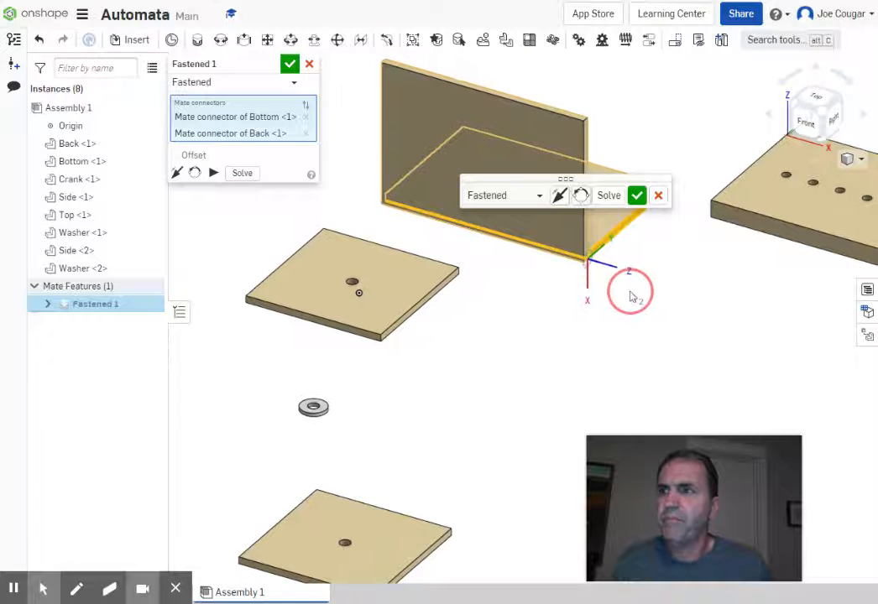
{"action": "left_click", "coordinate": [637, 194]}
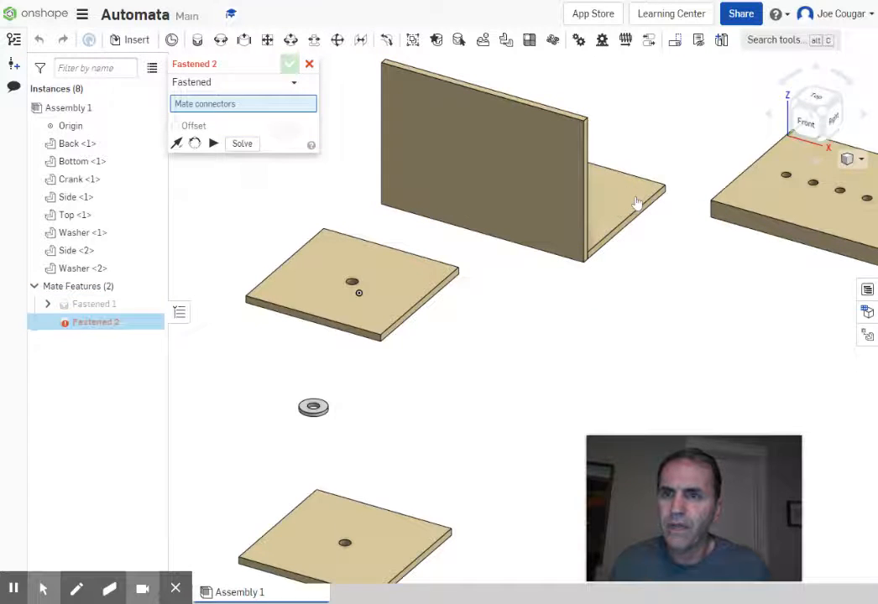
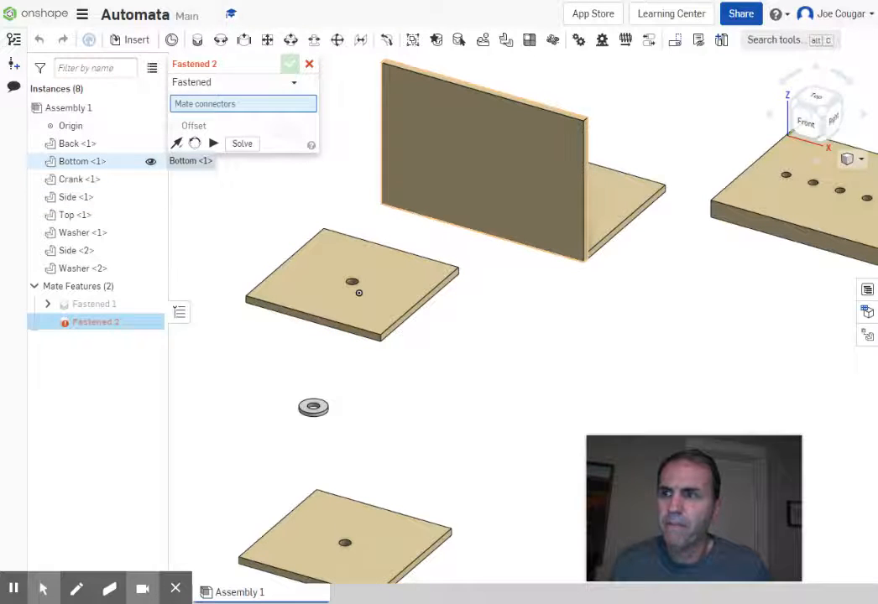
{"action": "left_click", "coordinate": [309, 66]}
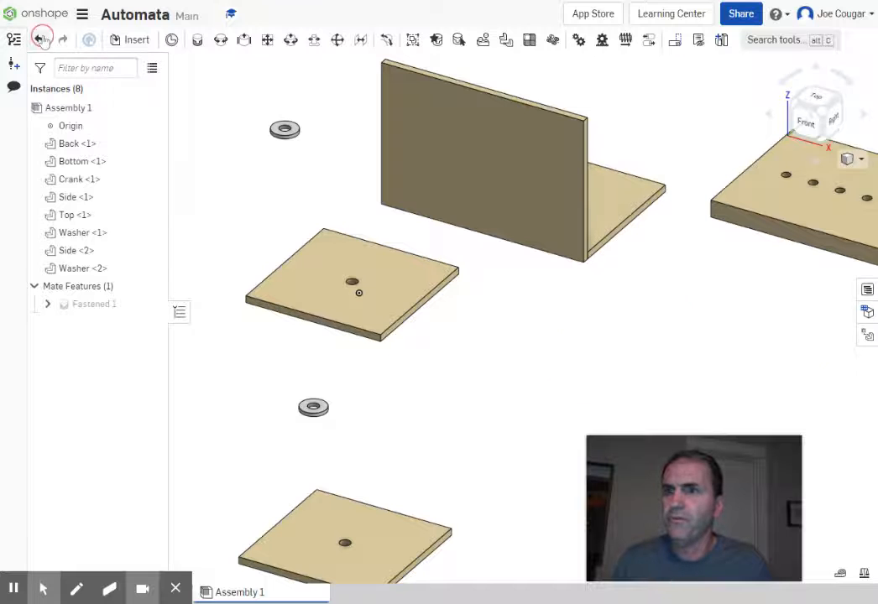
{"action": "left_click", "coordinate": [40, 40]}
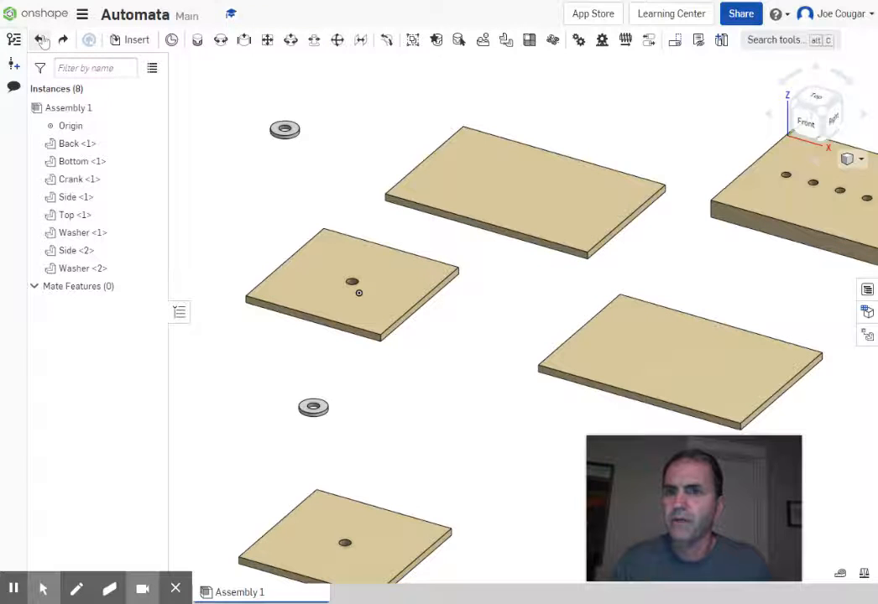
Fix the Bottom panel in place in the assembly and try to move it.
{"action": "left_click", "coordinate": [659, 353]}
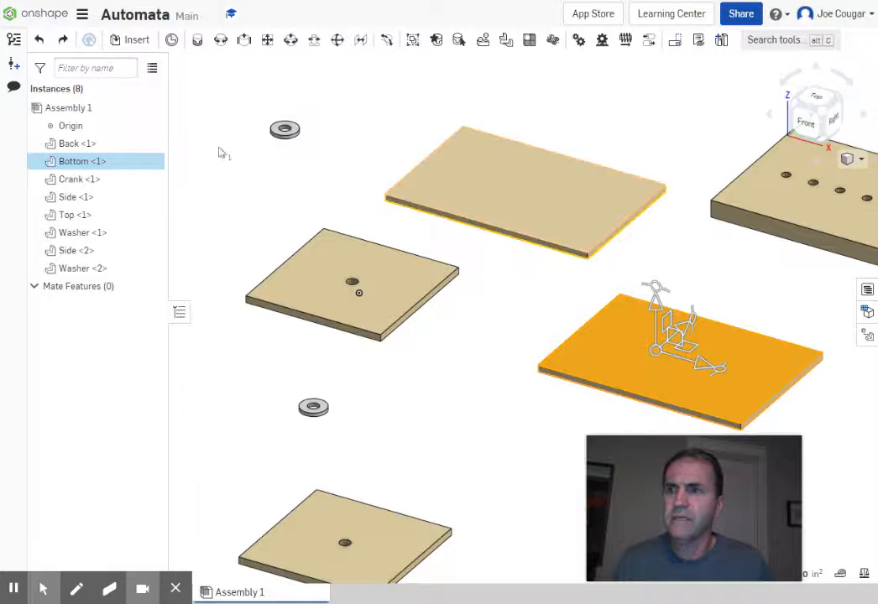
{"action": "right_click", "coordinate": [80, 162]}
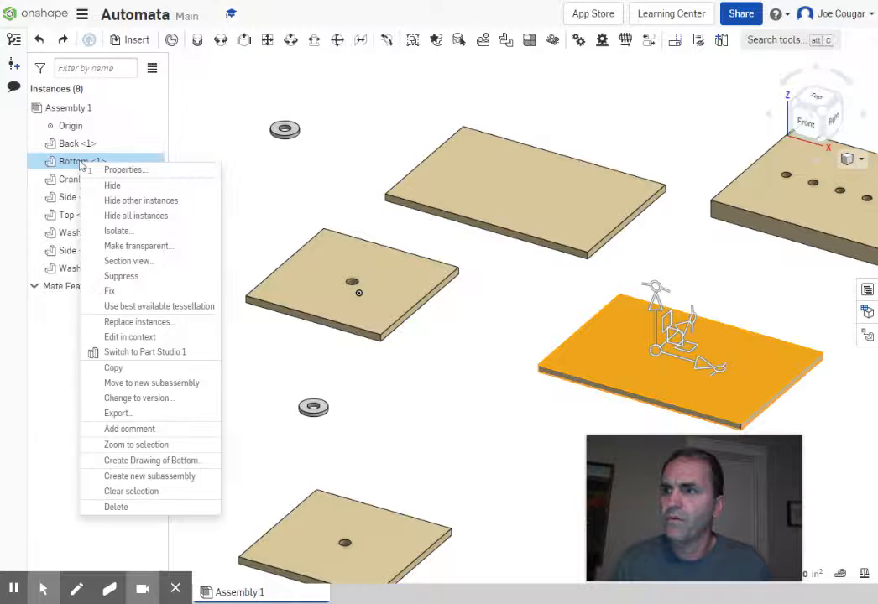
{"action": "left_click", "coordinate": [117, 291]}
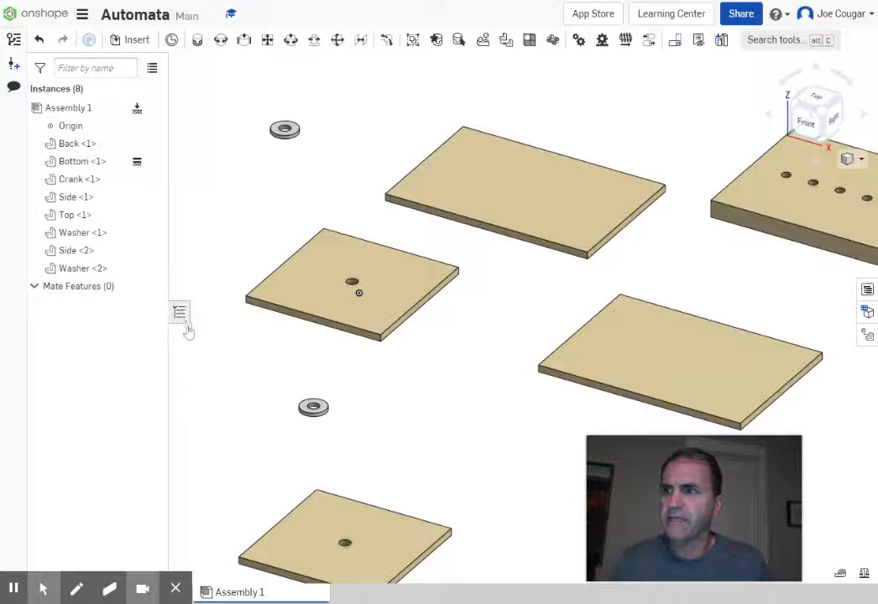
{"action": "left_click_drag", "start_coordinate": [662, 376], "coordinate": [684, 380]}
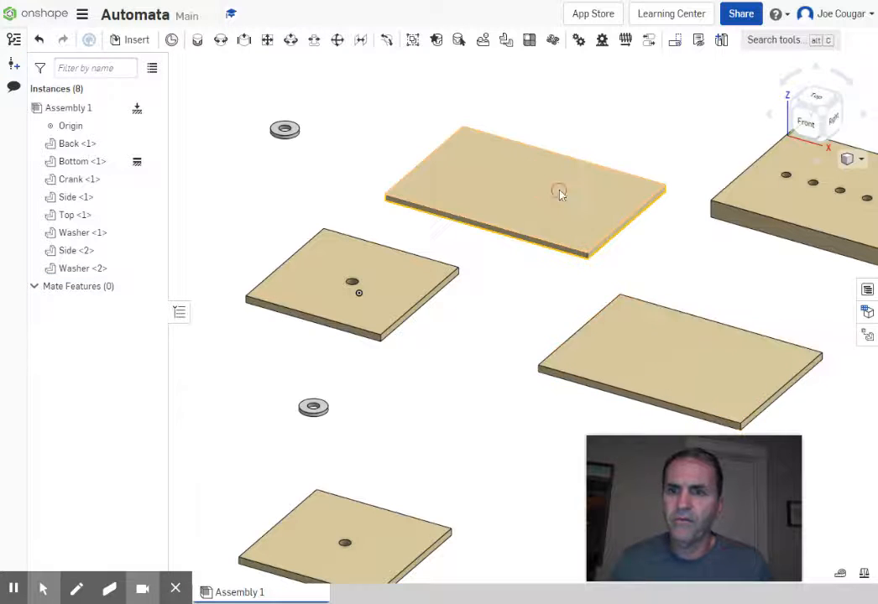
Move the Back panel farther away behind the fixed Bottom panel.
{"action": "left_click_drag", "start_coordinate": [559, 190], "coordinate": [603, 205]}
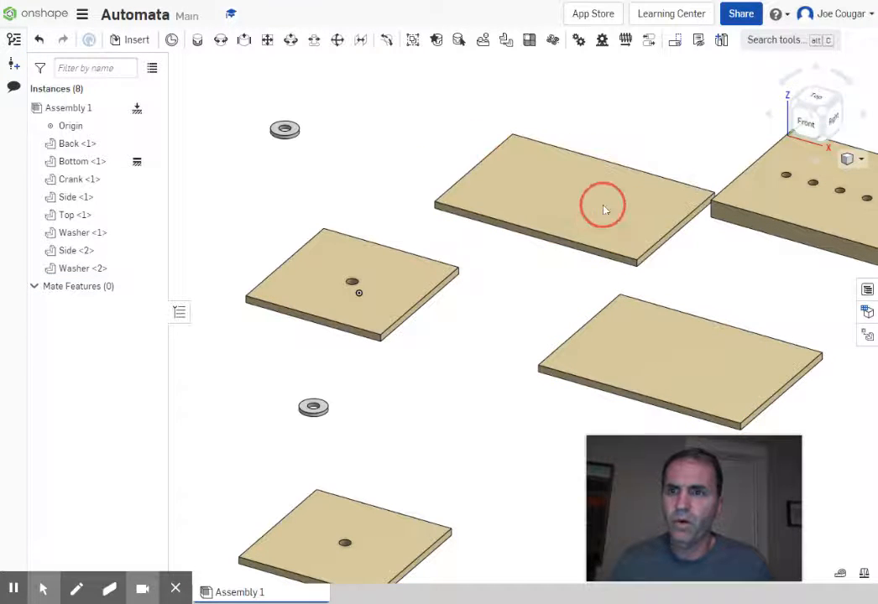
{"action": "left_click_drag", "start_coordinate": [558, 182], "coordinate": [568, 139]}
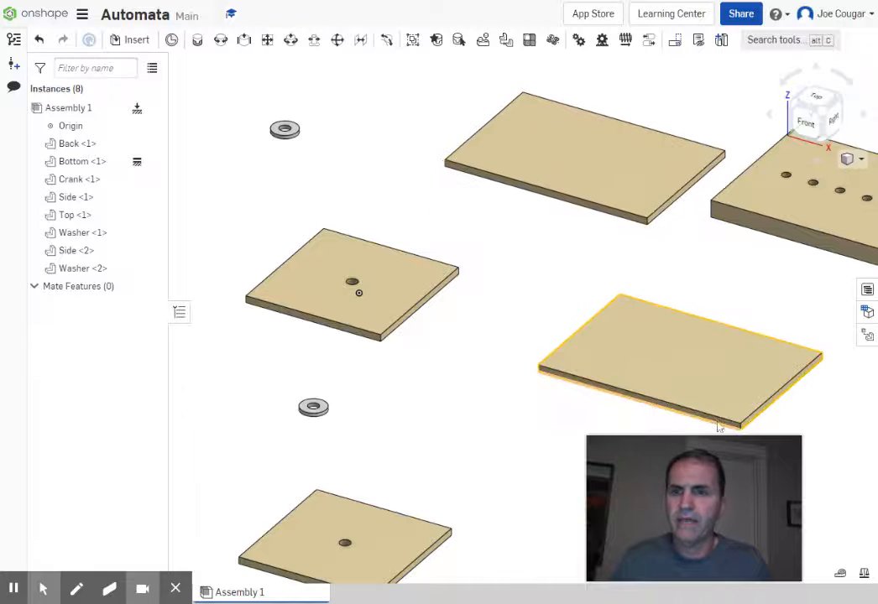
{"action": "left_click", "coordinate": [681, 372]}
Create a Fastened mate joining the fixed Bottom panel's upper rear right corner to the Back panel's lower front right corner.
{"action": "scroll", "coordinate": [682, 372], "scroll_direction": "up", "scroll_amount": 10}
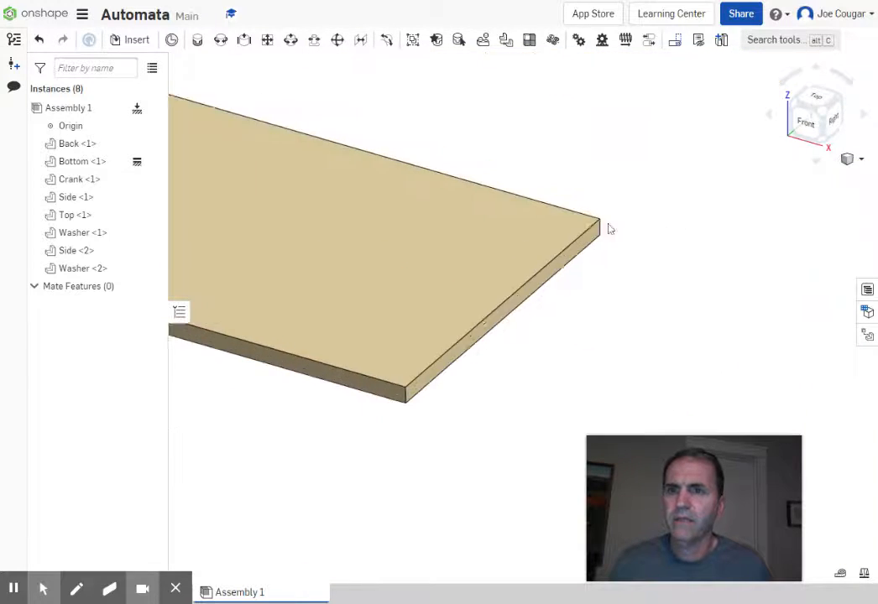
{"action": "left_click", "coordinate": [197, 42]}
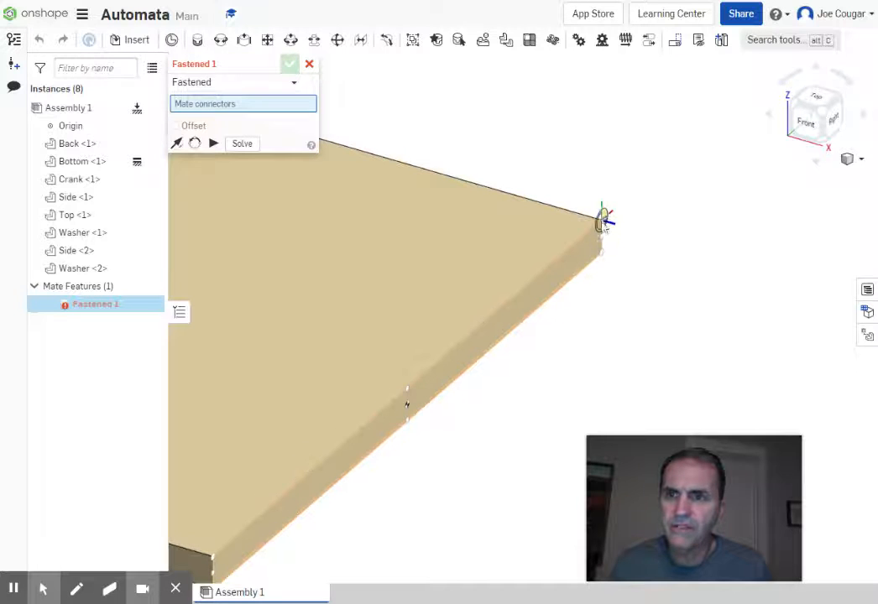
{"action": "left_click", "coordinate": [605, 222]}
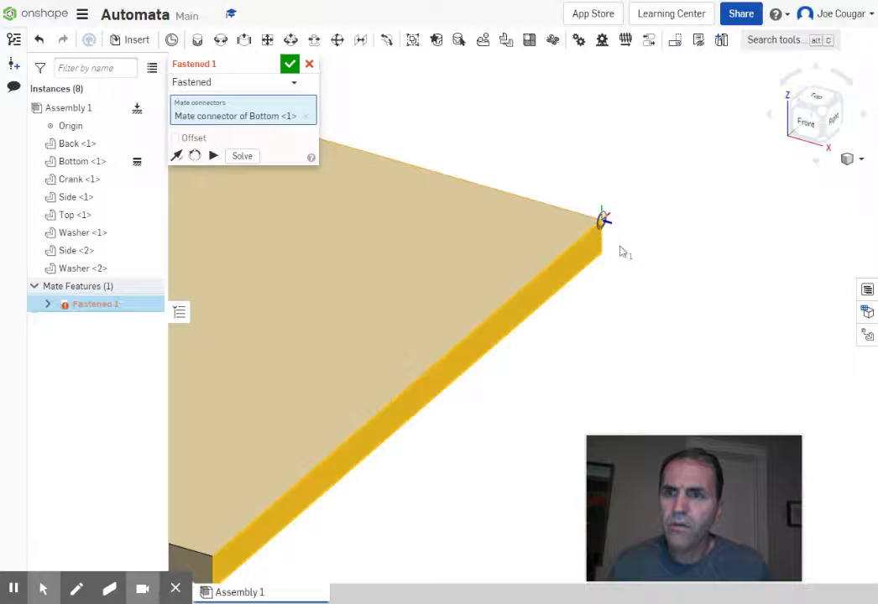
{"action": "scroll", "coordinate": [621, 252], "scroll_direction": "down", "scroll_amount": 5}
{"action": "scroll", "coordinate": [442, 128], "scroll_direction": "up", "scroll_amount": 5}
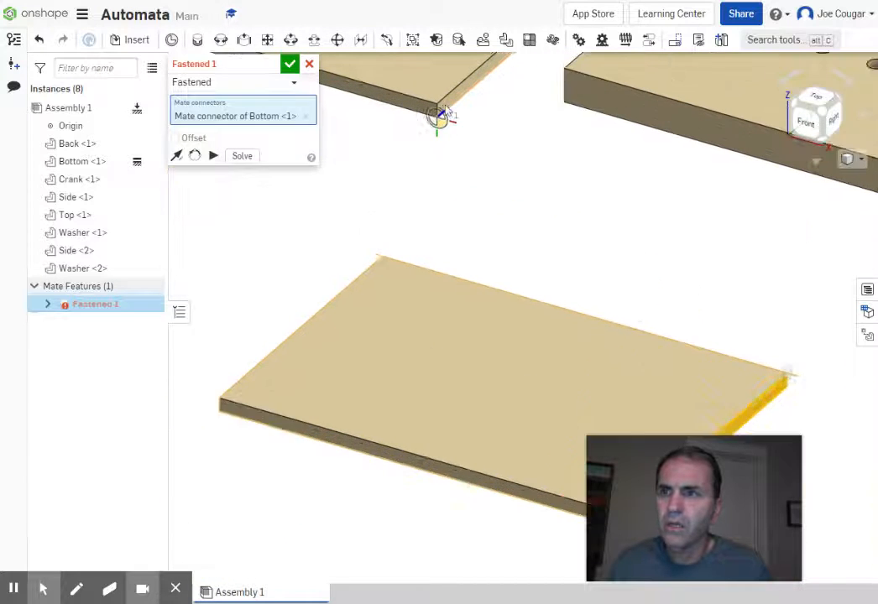
{"action": "scroll", "coordinate": [449, 109], "scroll_direction": "up", "scroll_amount": 2}
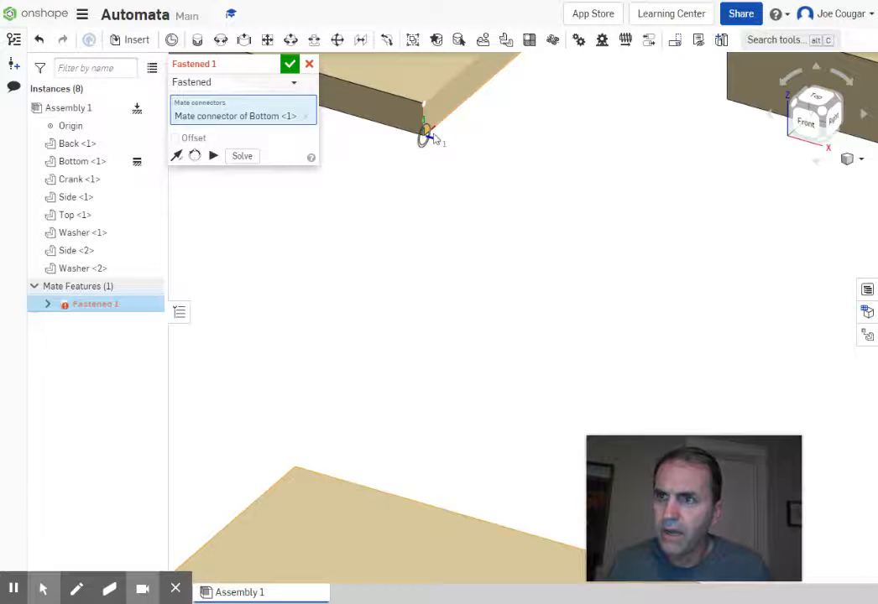
{"action": "left_click", "coordinate": [428, 137]}
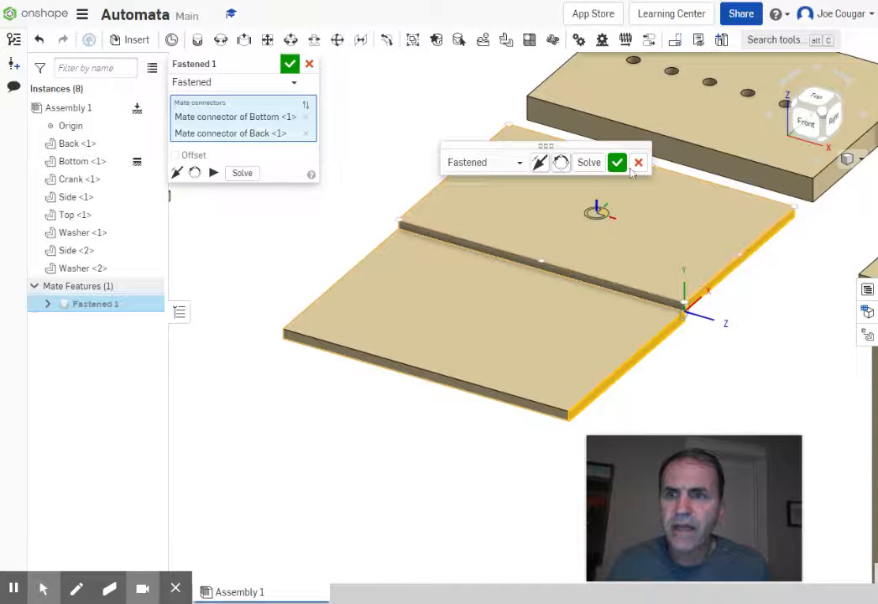
Rotate the mate's alignment until the Back panel stands upright along the Bottom panel's rear edge, and accept the mate.
{"action": "left_click", "coordinate": [560, 163]}
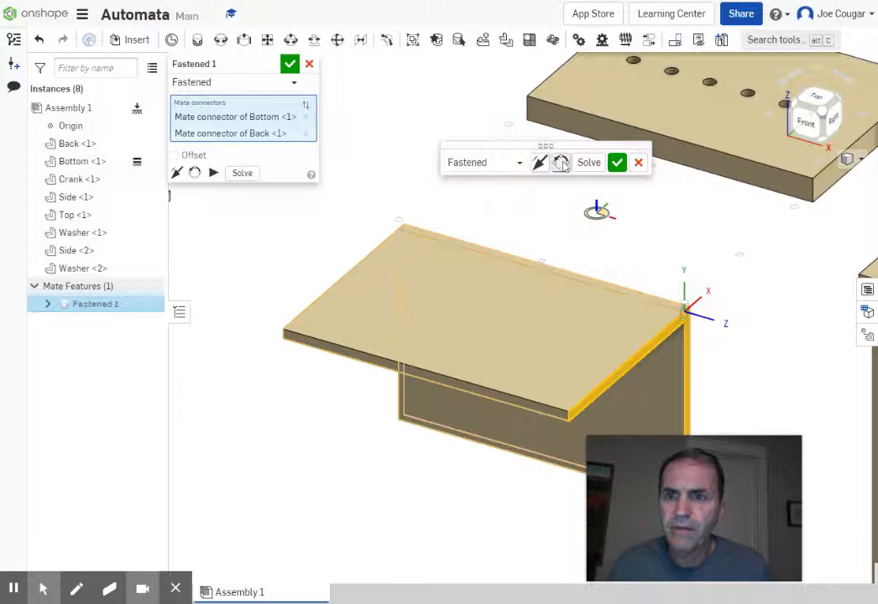
{"action": "left_click", "coordinate": [561, 163]}
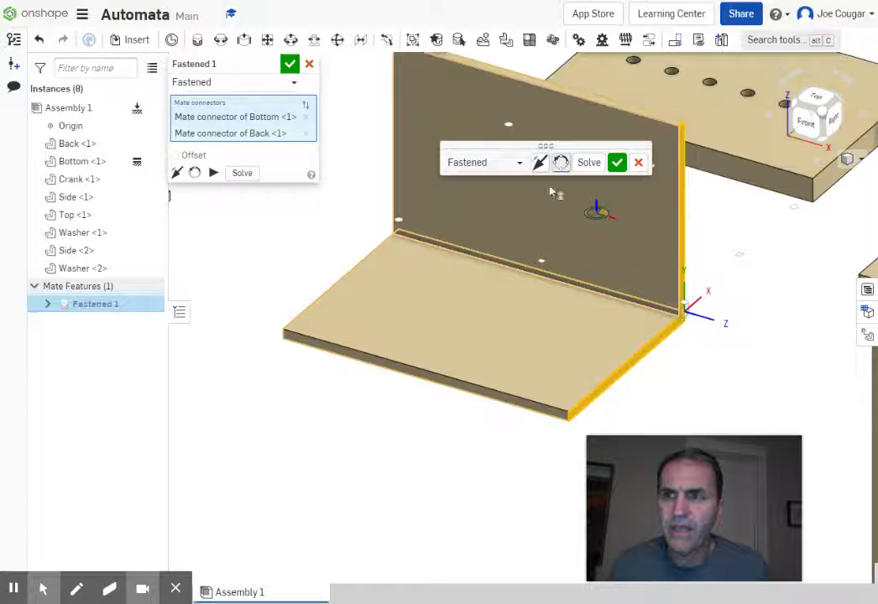
{"action": "middle_click_drag", "start_coordinate": [731, 304], "coordinate": [573, 330]}
{"action": "left_click", "coordinate": [617, 163]}
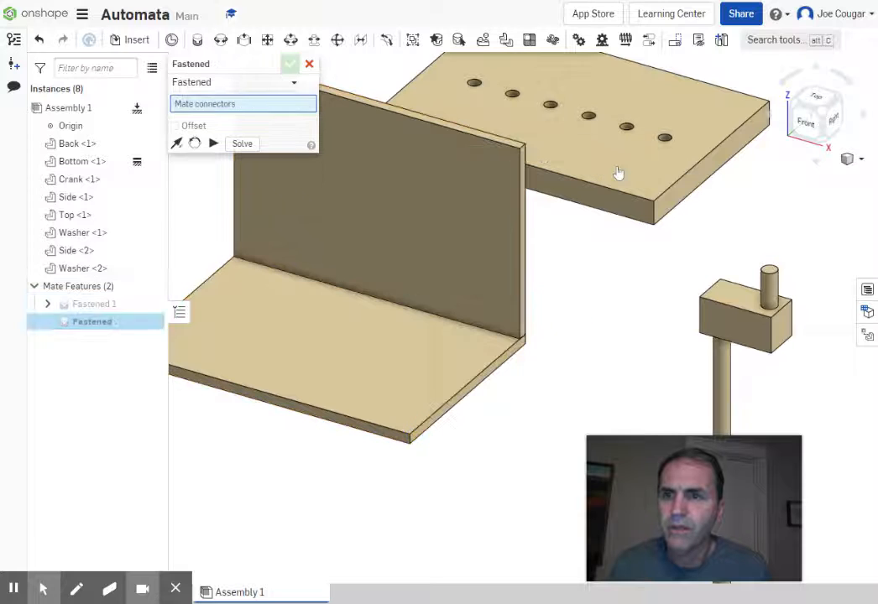
Fasten the first Side panel's front right corner to the Bottom panel's upper front right corner, standing it upright along the right edge.
{"action": "scroll", "coordinate": [585, 299], "scroll_direction": "down", "scroll_amount": 2}
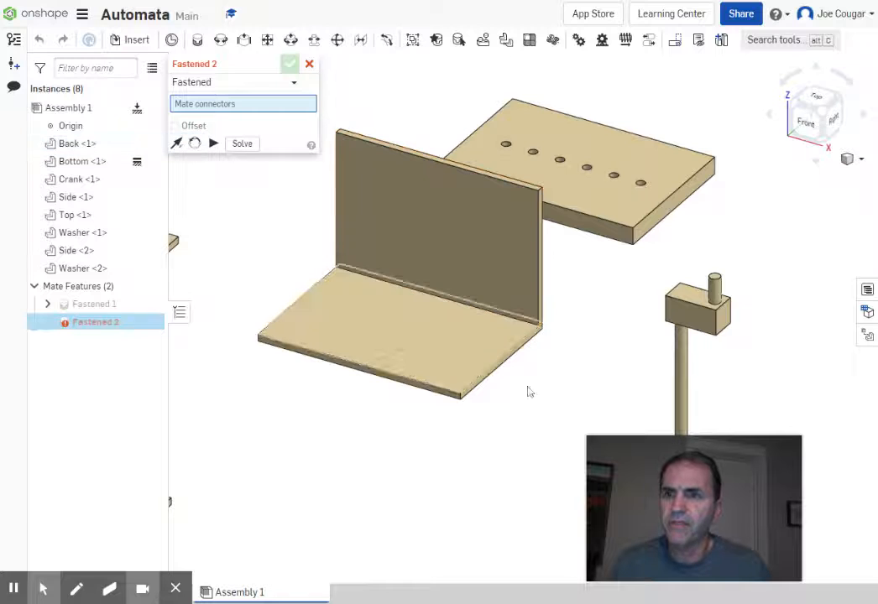
{"action": "scroll", "coordinate": [617, 357], "scroll_direction": "down", "scroll_amount": 4}
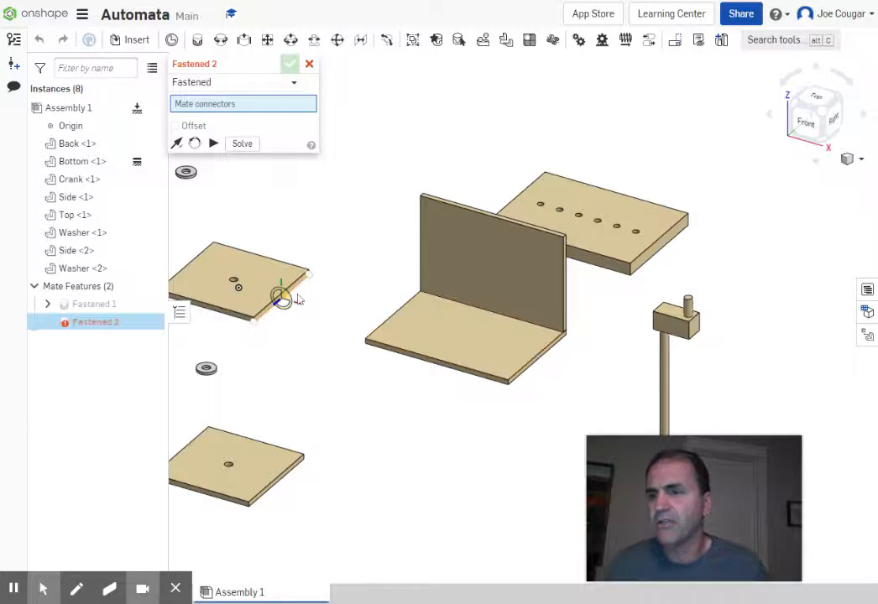
{"action": "scroll", "coordinate": [294, 298], "scroll_direction": "up", "scroll_amount": 3}
{"action": "scroll", "coordinate": [234, 331], "scroll_direction": "up", "scroll_amount": 2}
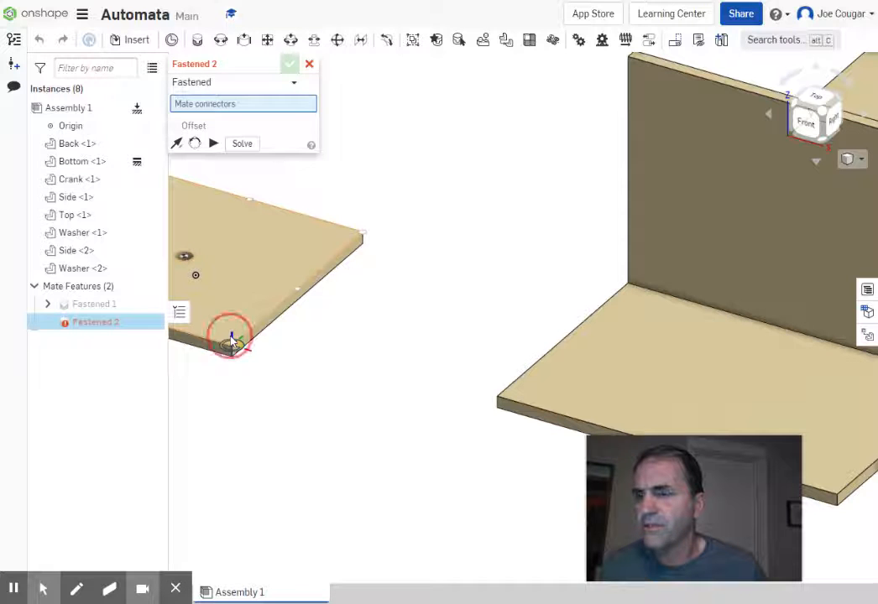
{"action": "left_click", "coordinate": [233, 340]}
{"action": "scroll", "coordinate": [292, 326], "scroll_direction": "down", "scroll_amount": 5}
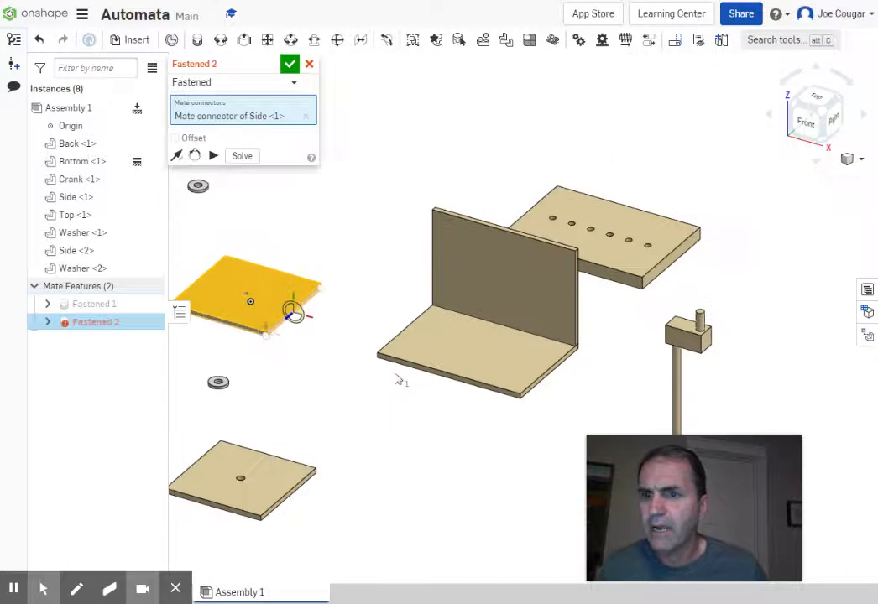
{"action": "scroll", "coordinate": [522, 400], "scroll_direction": "up", "scroll_amount": 5}
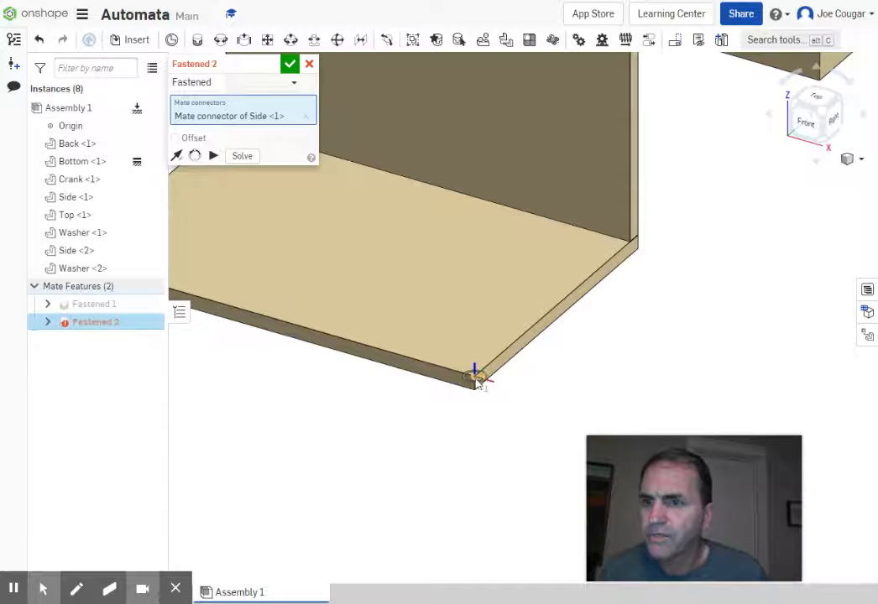
{"action": "scroll", "coordinate": [477, 380], "scroll_direction": "up", "scroll_amount": 3}
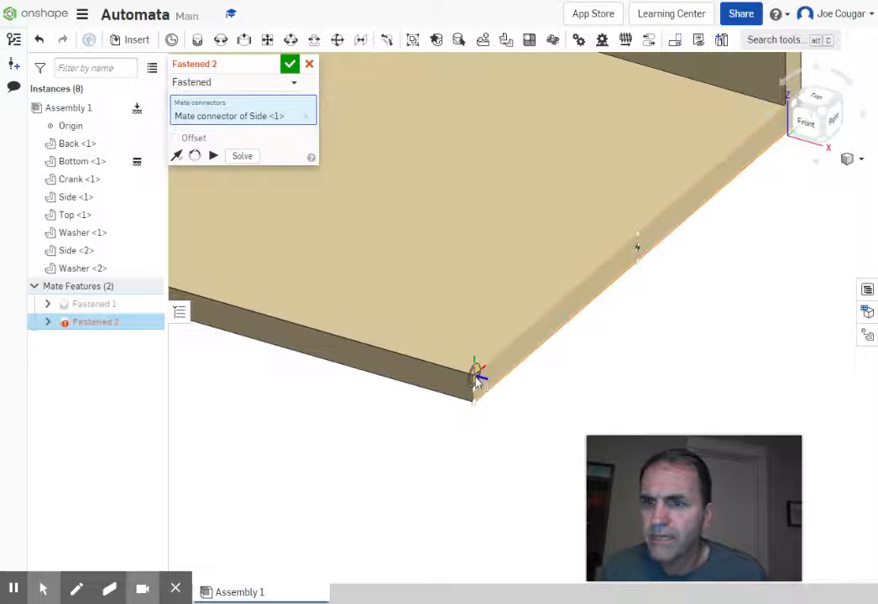
{"action": "left_click", "coordinate": [477, 377]}
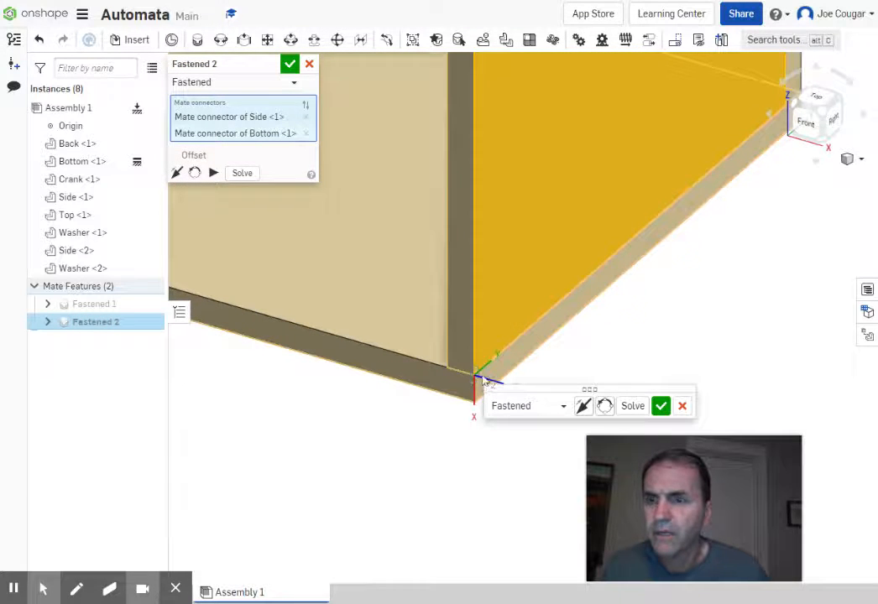
{"action": "scroll", "coordinate": [485, 379], "scroll_direction": "down", "scroll_amount": 5}
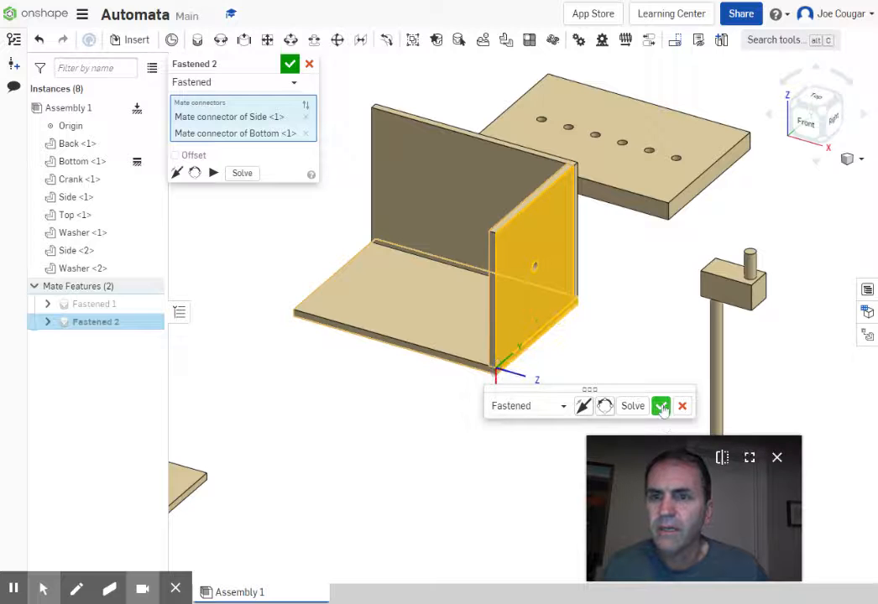
{"action": "left_click", "coordinate": [662, 407]}
{"action": "left_click", "coordinate": [349, 424]}
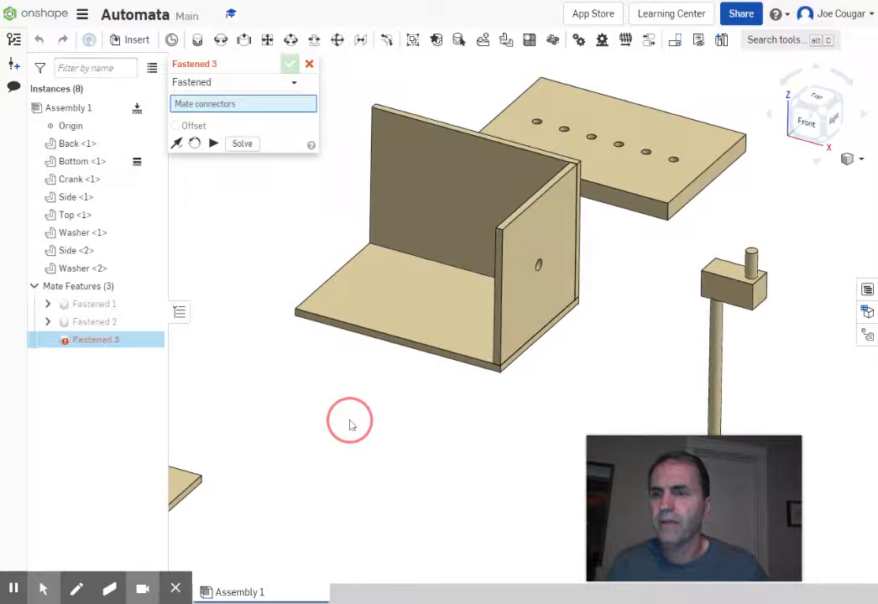
{"action": "mouse_move", "coordinate": [352, 425]}
{"action": "right_mouse_down"}
{"action": "mouse_move", "coordinate": [361, 406]}
{"action": "mouse_move", "coordinate": [340, 429]}
{"action": "right_mouse_up"}
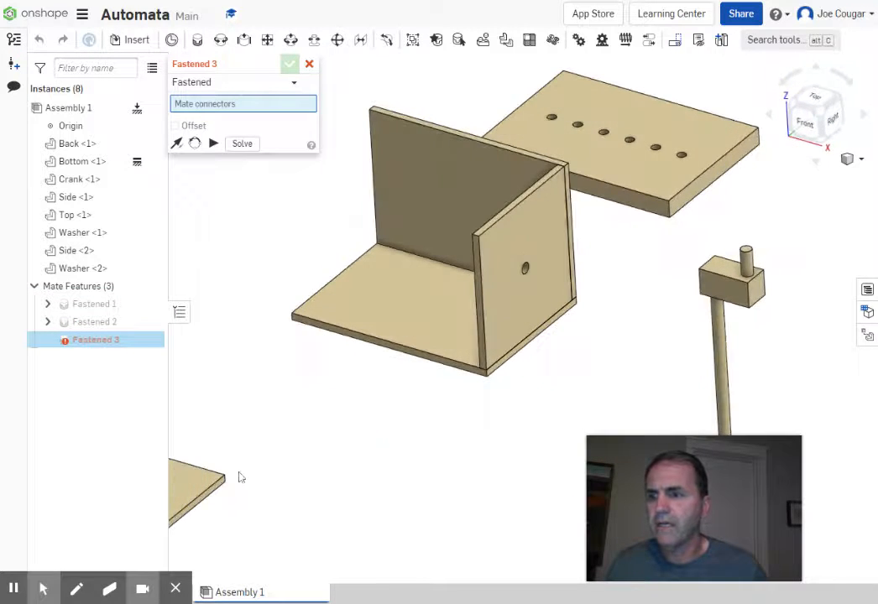
Create a Fastened mate joining the Bottom panel's upper front left corner to the second Side panel's front right corner.
{"action": "middle_click_drag", "start_coordinate": [258, 473], "coordinate": [407, 405]}
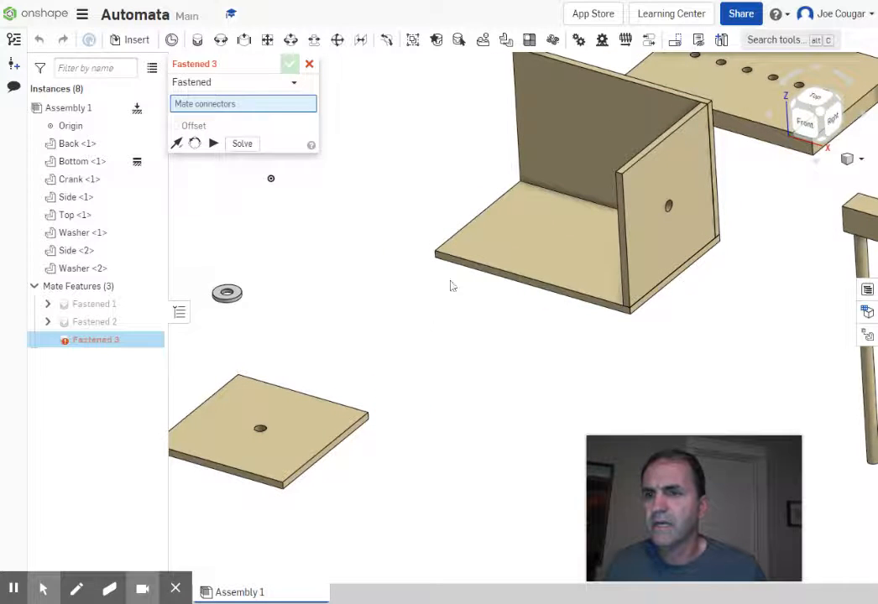
{"action": "right_click_drag", "start_coordinate": [426, 326], "coordinate": [507, 341]}
{"action": "scroll", "coordinate": [647, 315], "scroll_direction": "up", "scroll_amount": 5}
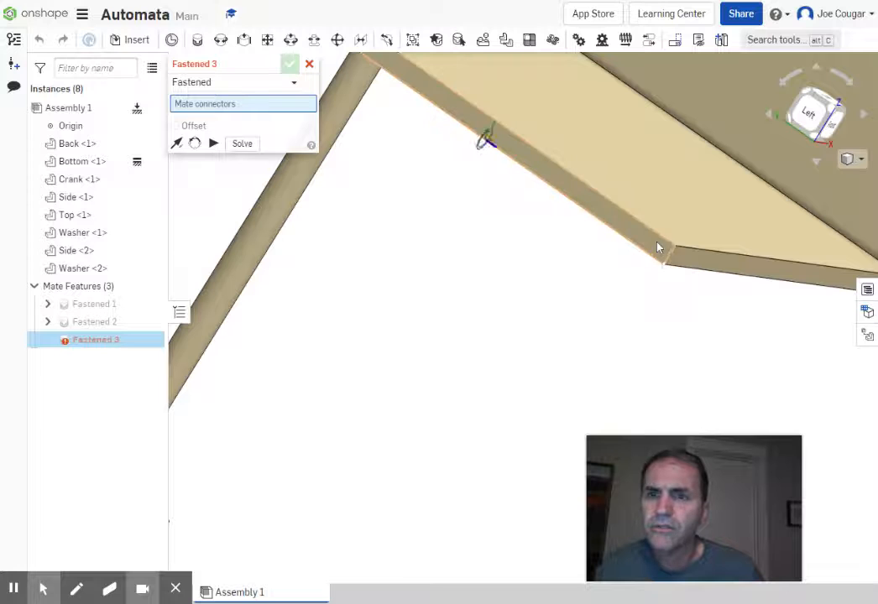
{"action": "left_click", "coordinate": [673, 249]}
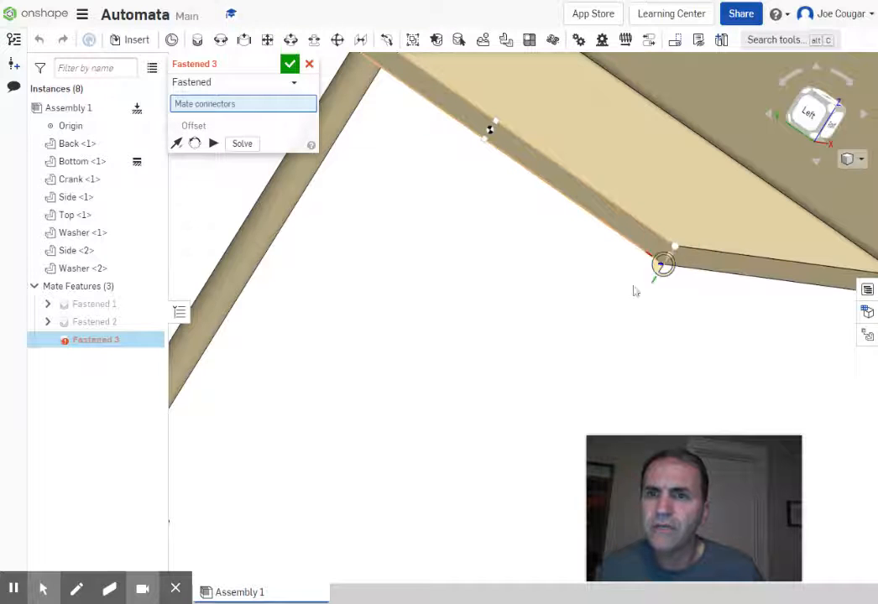
{"action": "scroll", "coordinate": [570, 326], "scroll_direction": "down", "scroll_amount": 5}
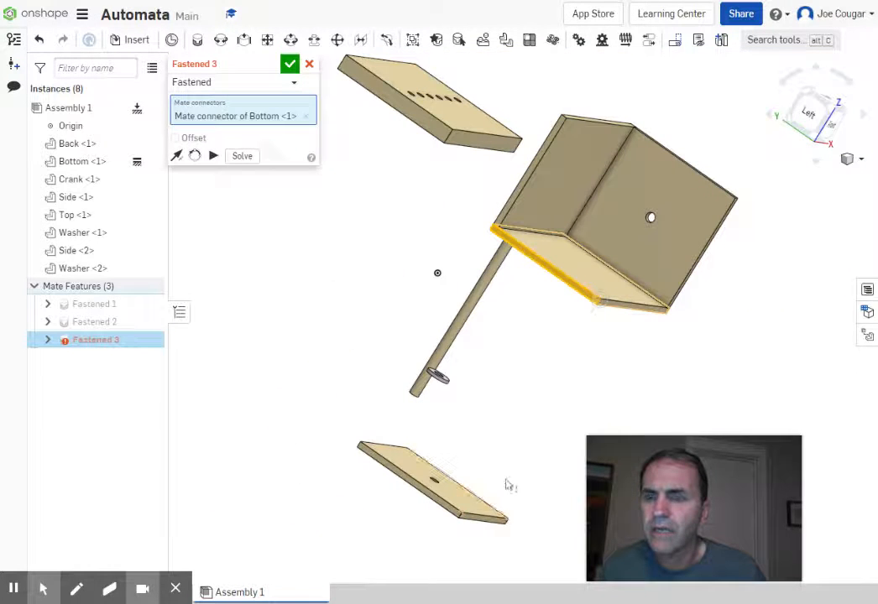
{"action": "right_click_drag", "start_coordinate": [501, 445], "coordinate": [463, 460]}
{"action": "scroll", "coordinate": [420, 564], "scroll_direction": "up", "scroll_amount": 6}
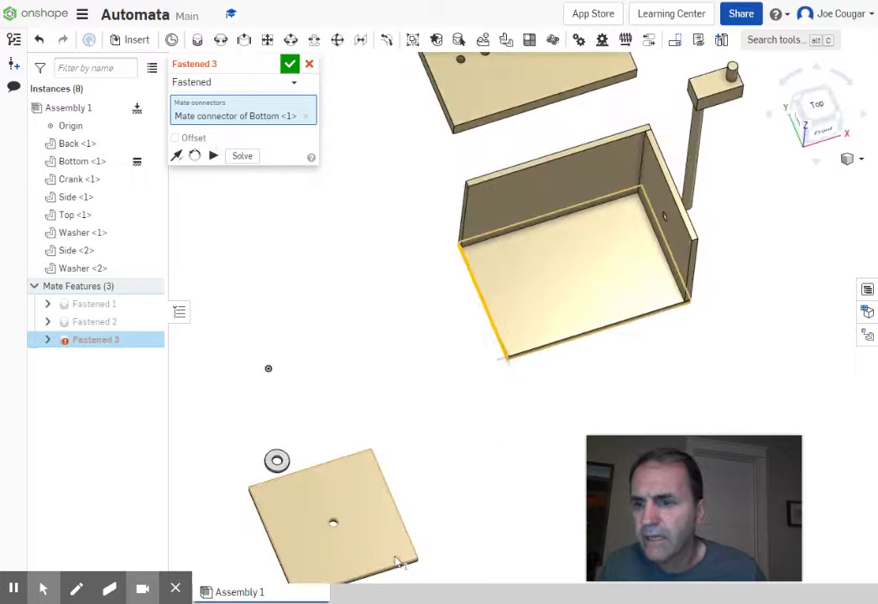
{"action": "left_click", "coordinate": [430, 567]}
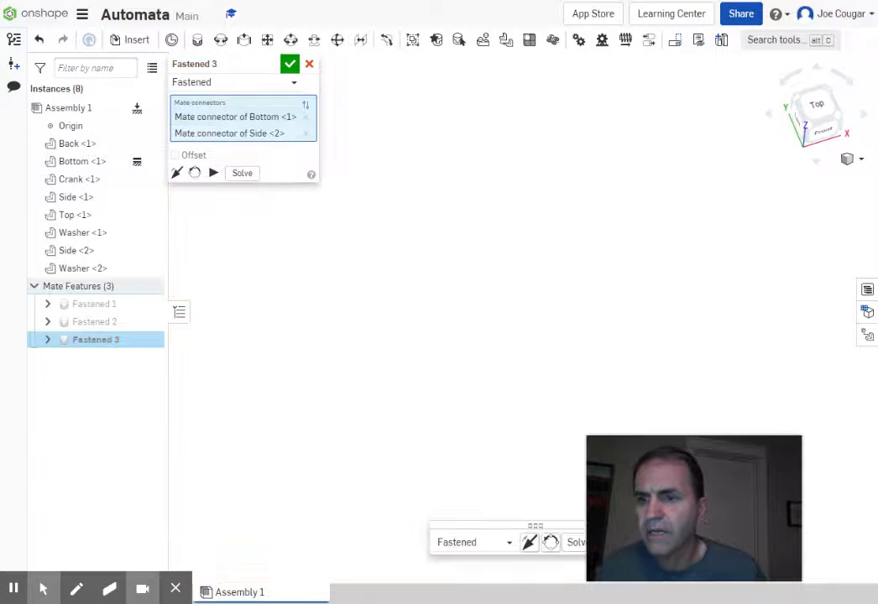
{"action": "scroll", "coordinate": [515, 294], "scroll_direction": "down", "scroll_amount": 4}
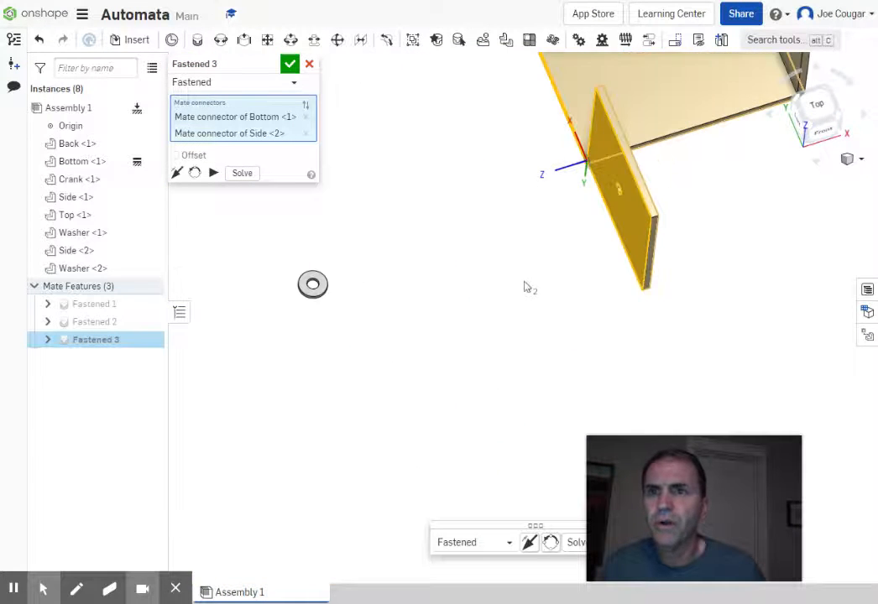
Rotate the mate's alignment until the second Side panel stands upright along the Bottom panel's left edge, and accept the mate.
{"action": "middle_click_drag", "start_coordinate": [525, 287], "coordinate": [476, 470]}
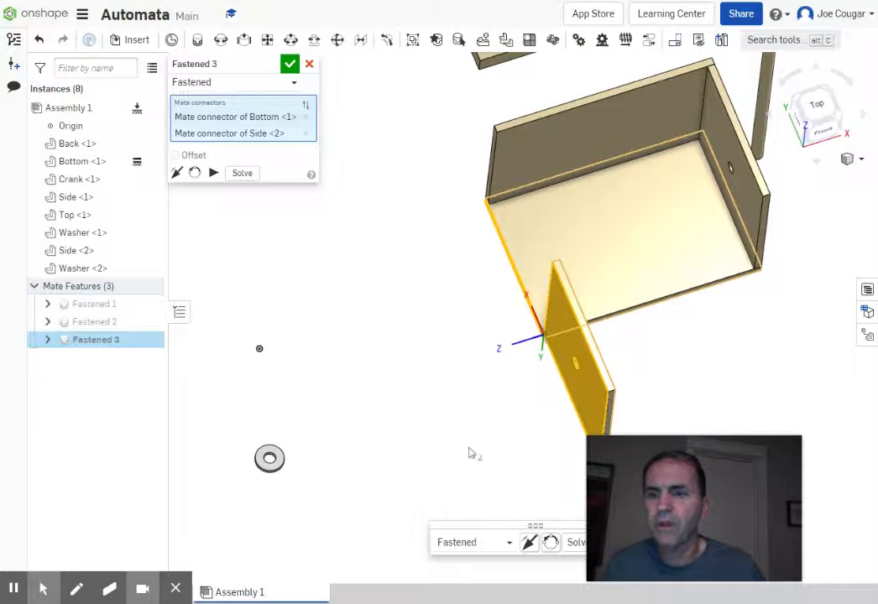
{"action": "left_click", "coordinate": [529, 544]}
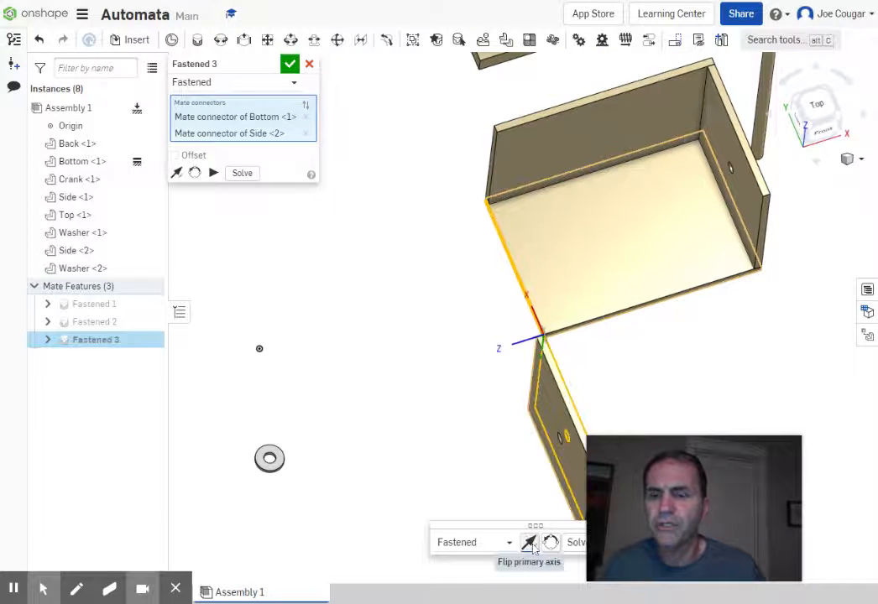
{"action": "left_click", "coordinate": [529, 544]}
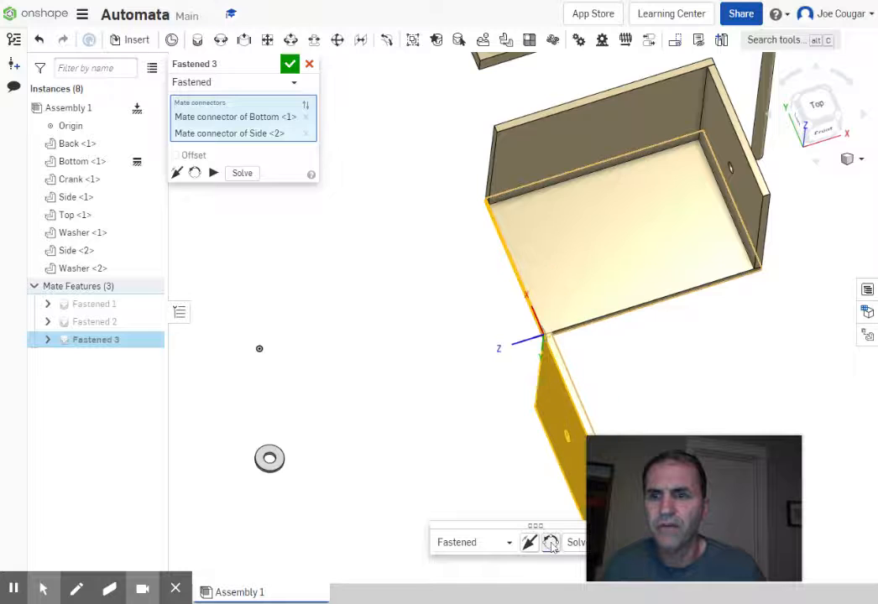
{"action": "left_click", "coordinate": [549, 544]}
{"action": "left_click", "coordinate": [551, 544]}
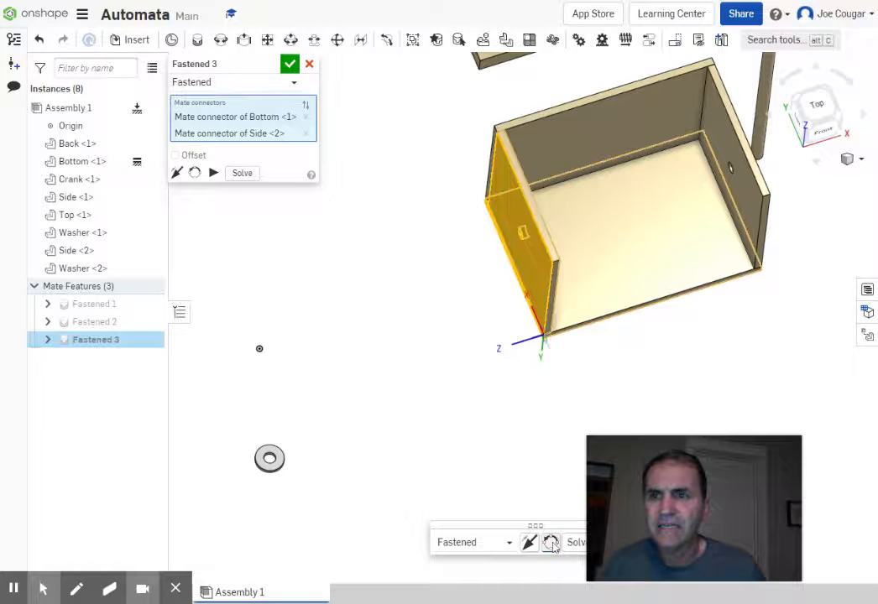
{"action": "scroll", "coordinate": [554, 327], "scroll_direction": "up", "scroll_amount": 5}
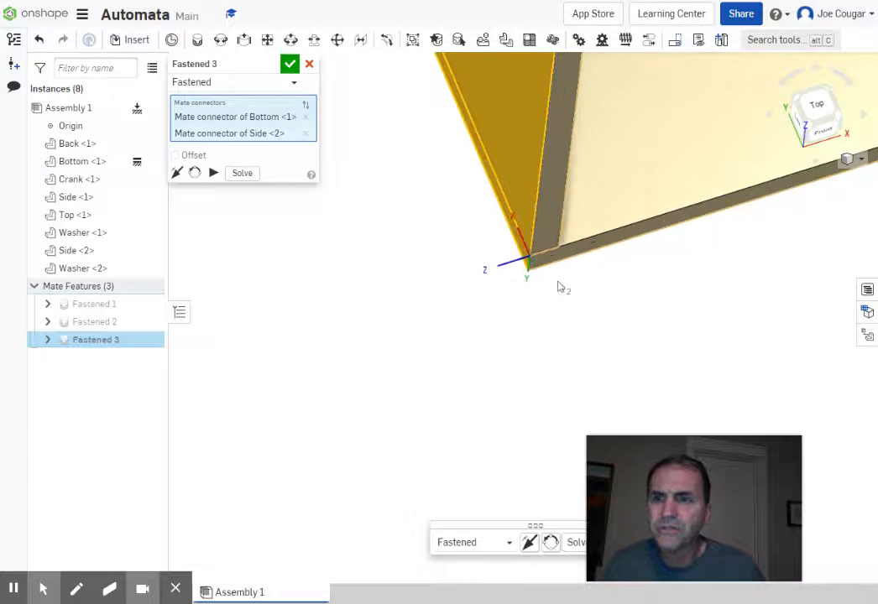
{"action": "left_click", "coordinate": [289, 66]}
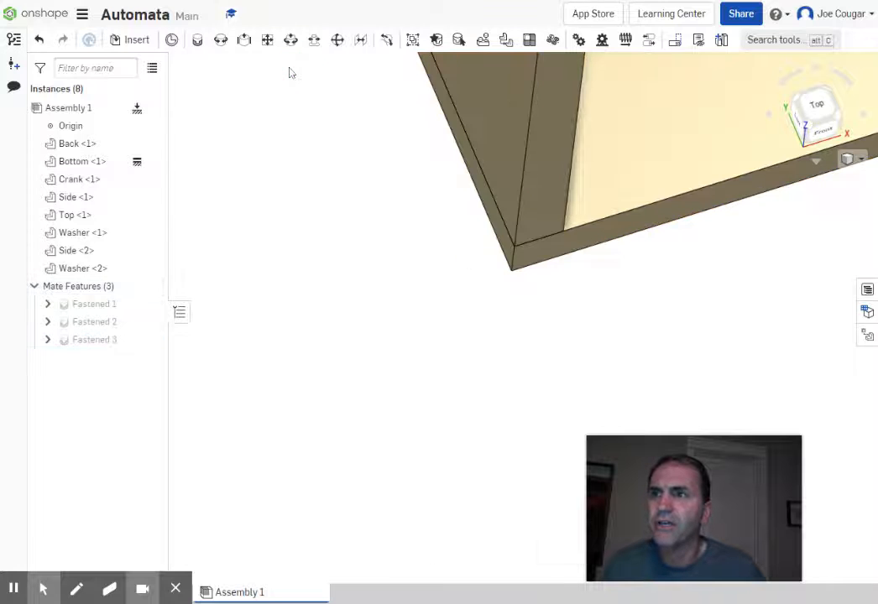
Fasten the Top panel's lower front right corner to the right Side panel's upper front outer corner, closing the top of the box.
{"action": "scroll", "coordinate": [495, 361], "scroll_direction": "down", "scroll_amount": 5}
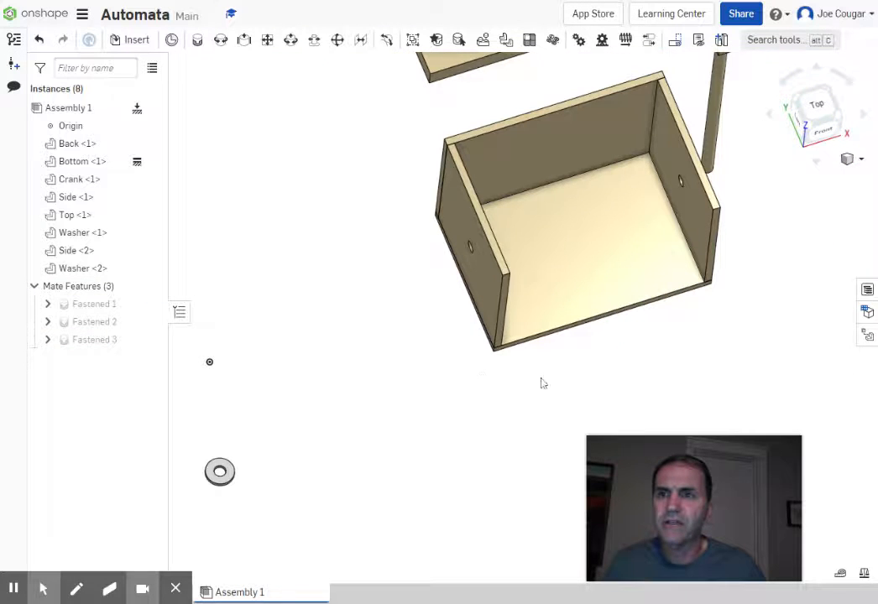
{"action": "right_click_drag", "start_coordinate": [543, 384], "coordinate": [566, 361]}
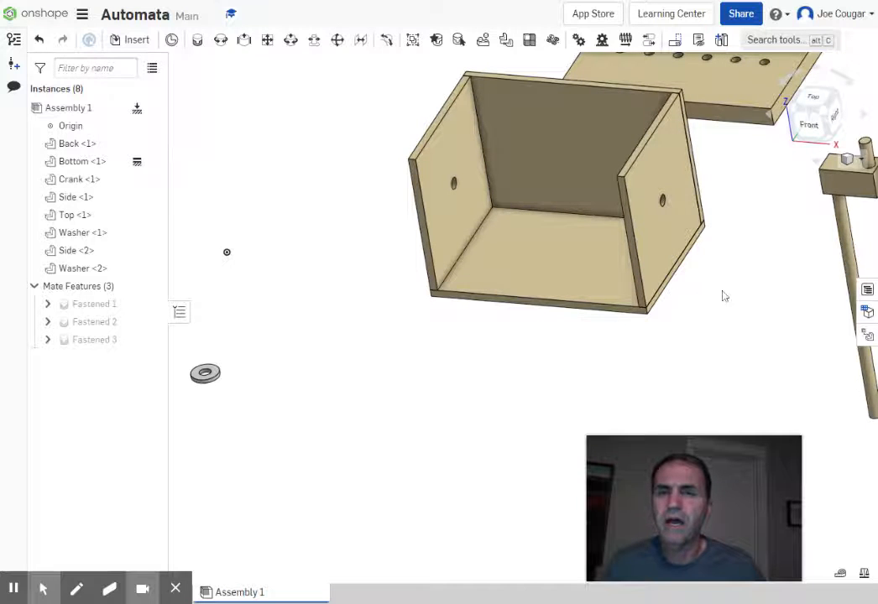
{"action": "right_click_drag", "start_coordinate": [723, 295], "coordinate": [455, 380], "text": "ctrl"}
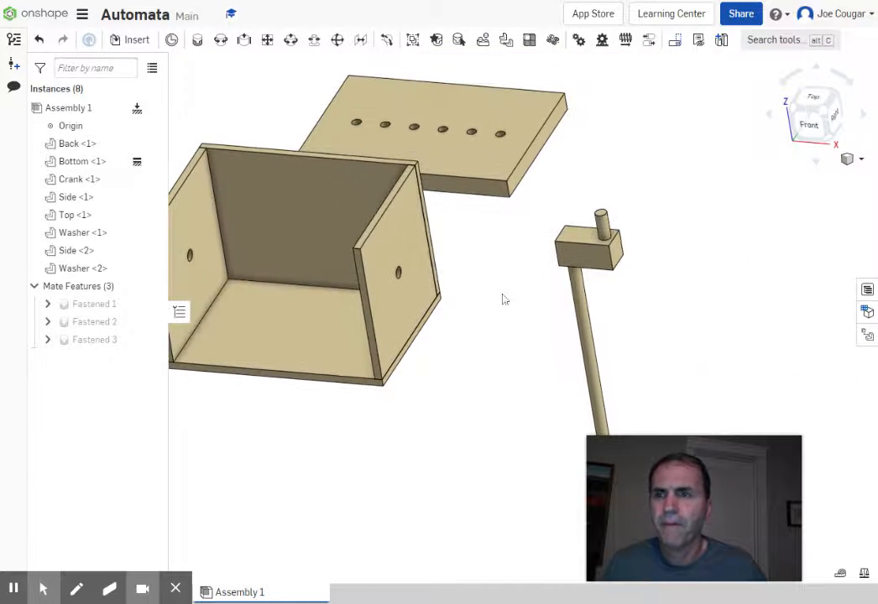
{"action": "scroll", "coordinate": [503, 300], "scroll_direction": "up", "scroll_amount": 3}
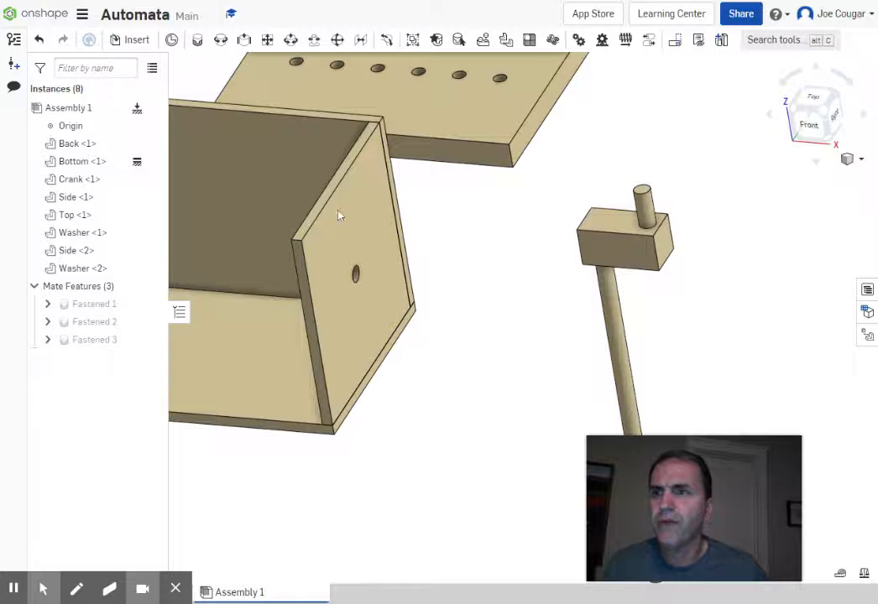
{"action": "left_click", "coordinate": [199, 41]}
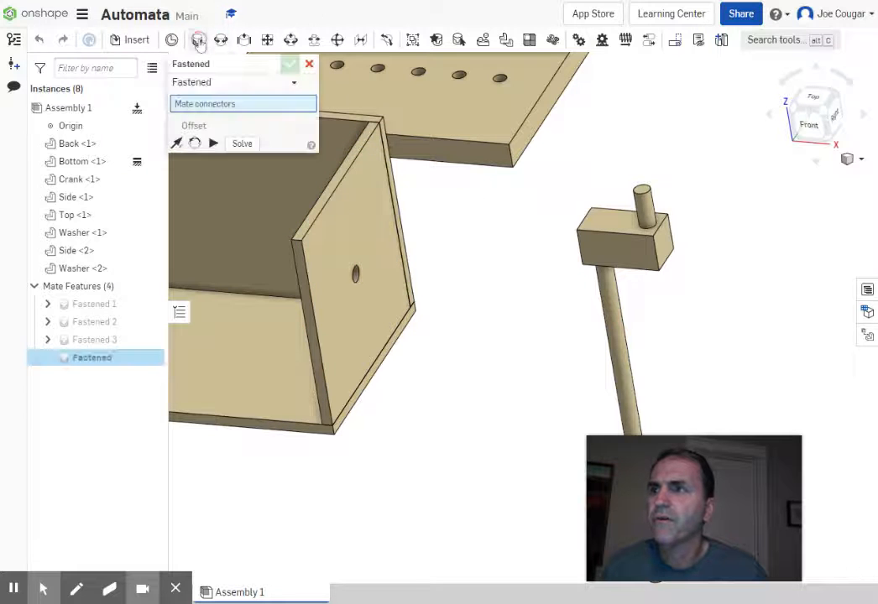
{"action": "scroll", "coordinate": [515, 168], "scroll_direction": "up", "scroll_amount": 5}
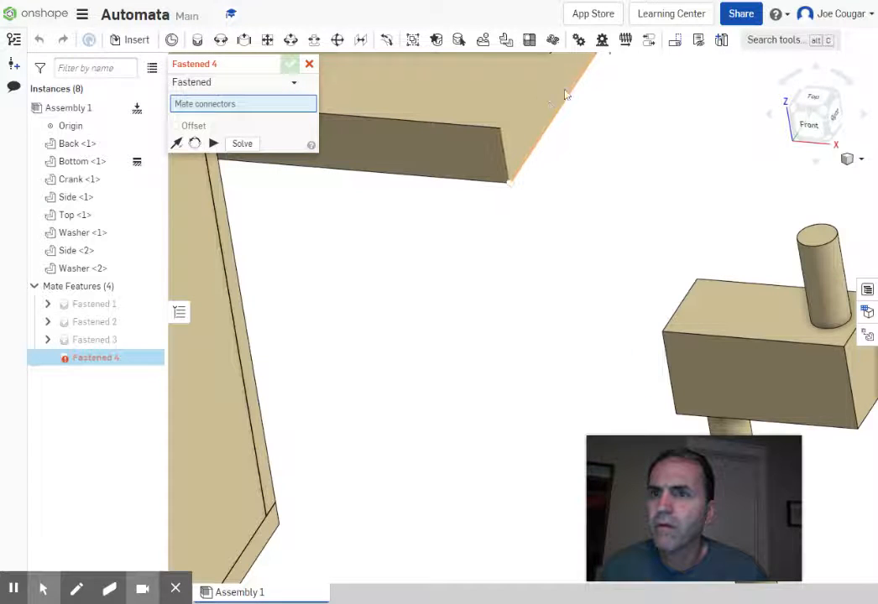
{"action": "left_click", "coordinate": [513, 188]}
{"action": "scroll", "coordinate": [390, 286], "scroll_direction": "down", "scroll_amount": 3}
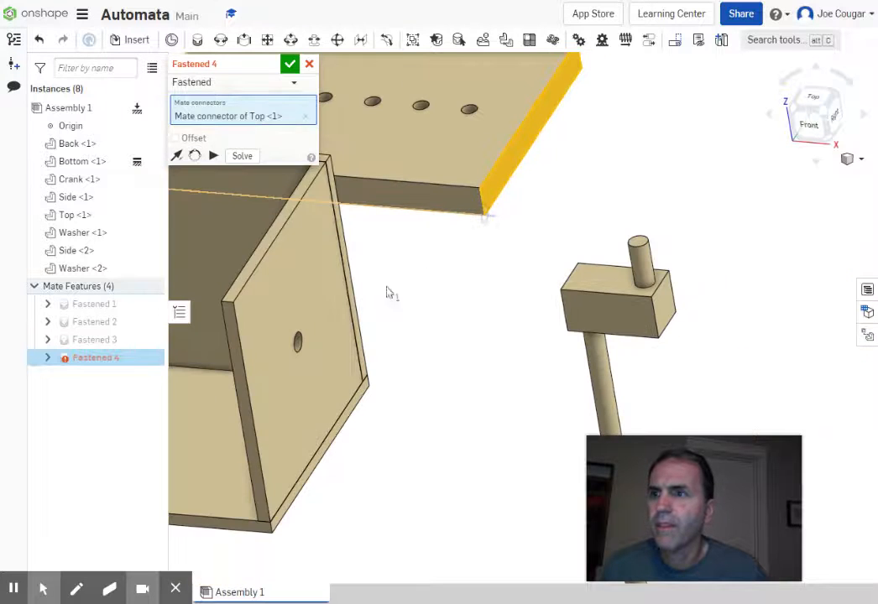
{"action": "left_click", "coordinate": [237, 304]}
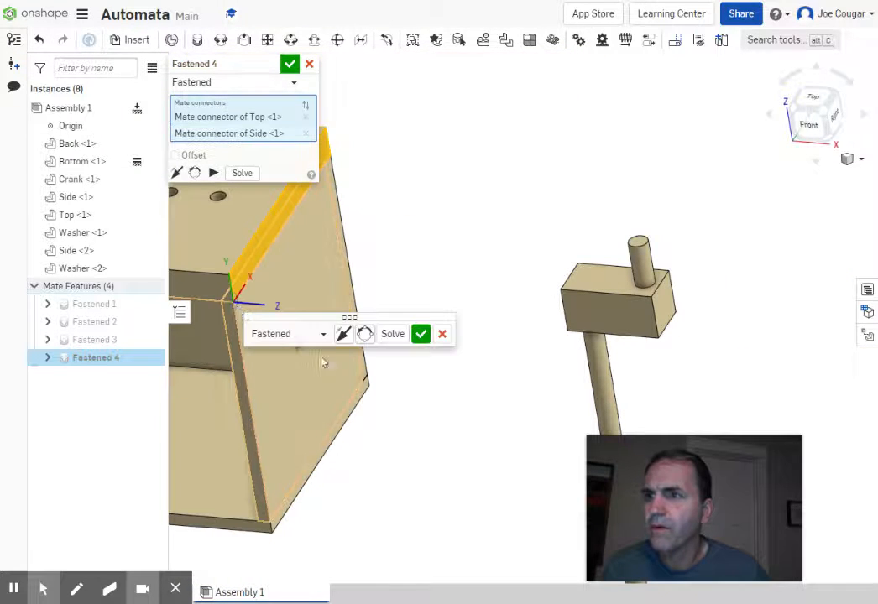
{"action": "scroll", "coordinate": [396, 435], "scroll_direction": "up", "scroll_amount": 2}
{"action": "middle_click_drag", "start_coordinate": [378, 488], "coordinate": [731, 463]}
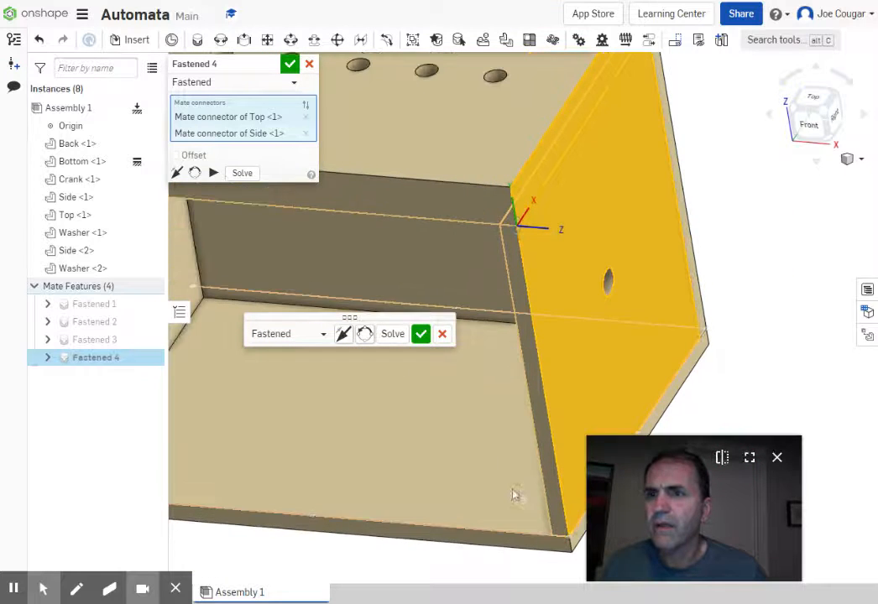
{"action": "right_click_drag", "start_coordinate": [424, 475], "coordinate": [471, 409]}
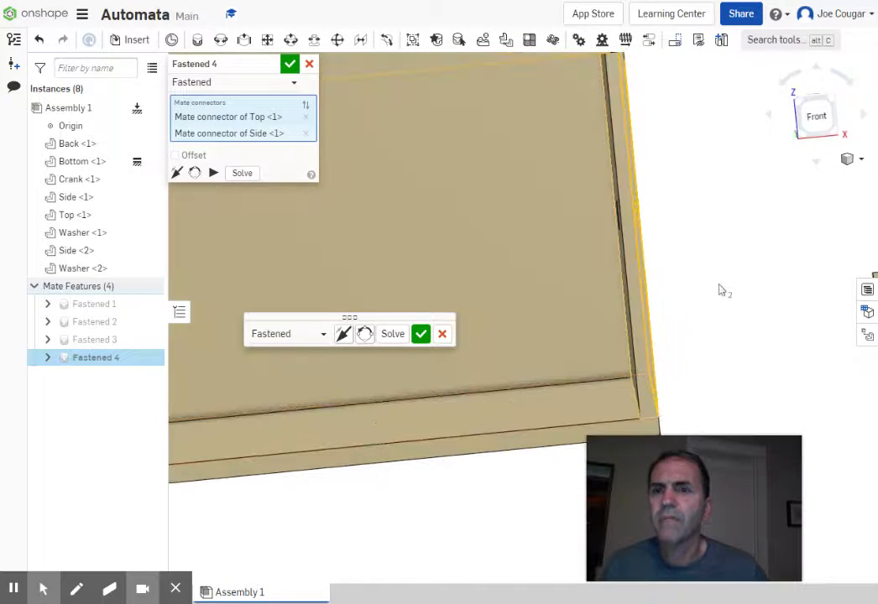
{"action": "scroll", "coordinate": [705, 294], "scroll_direction": "down", "scroll_amount": 3}
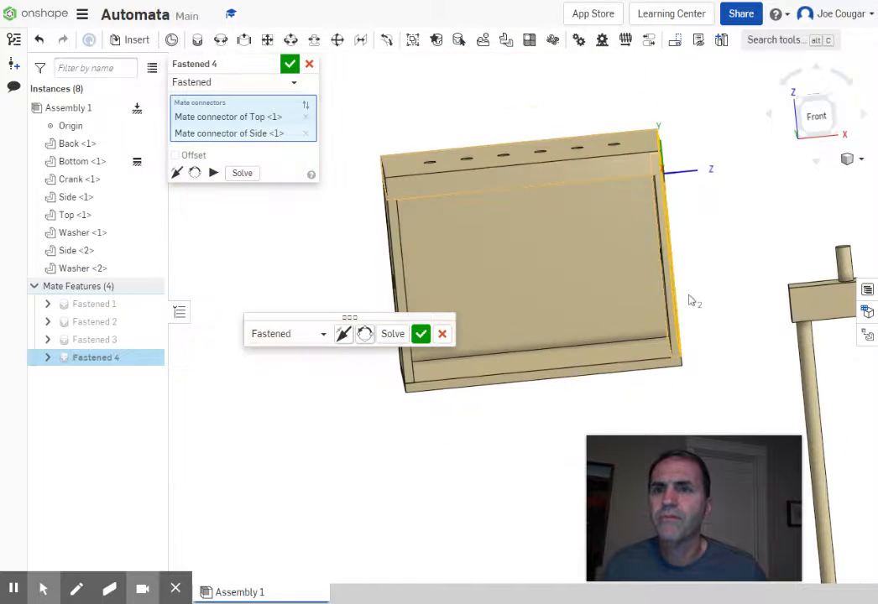
{"action": "left_click", "coordinate": [290, 66]}
Create a Fastened mate joining the upper face centre of the loose washer near the origin to the left Side panel's outer hole centre.
{"action": "right_click_drag", "start_coordinate": [359, 342], "coordinate": [397, 363]}
{"action": "scroll", "coordinate": [414, 397], "scroll_direction": "down", "scroll_amount": 3}
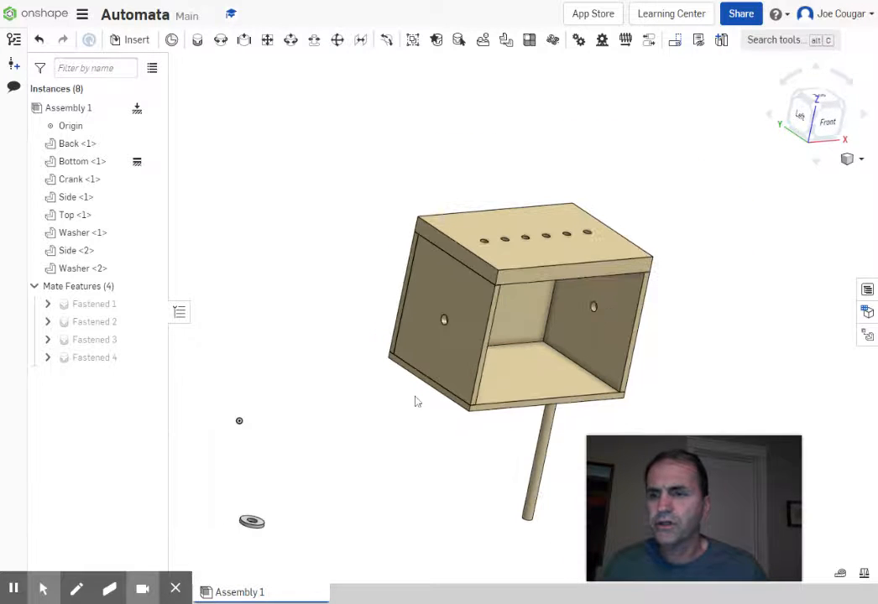
{"action": "scroll", "coordinate": [261, 527], "scroll_direction": "up", "scroll_amount": 5}
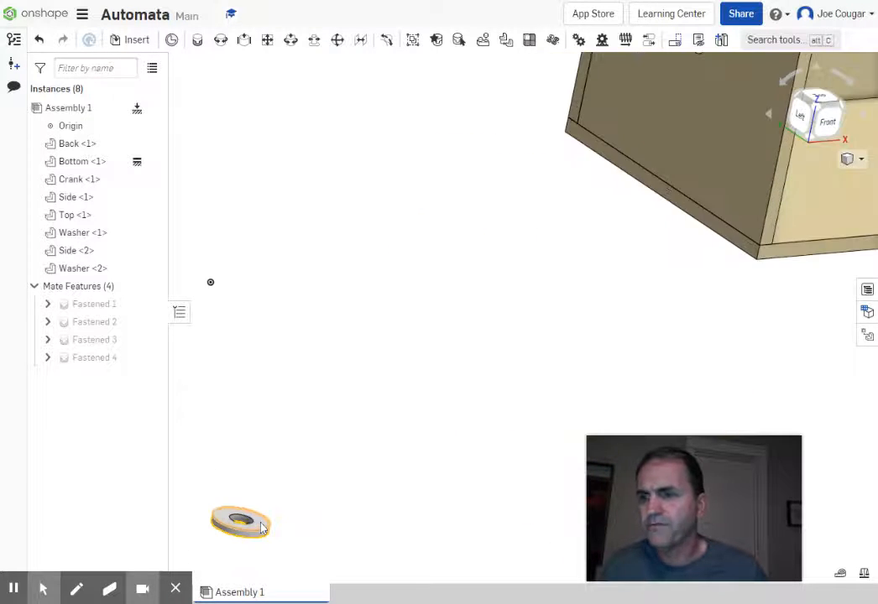
{"action": "left_click", "coordinate": [197, 41]}
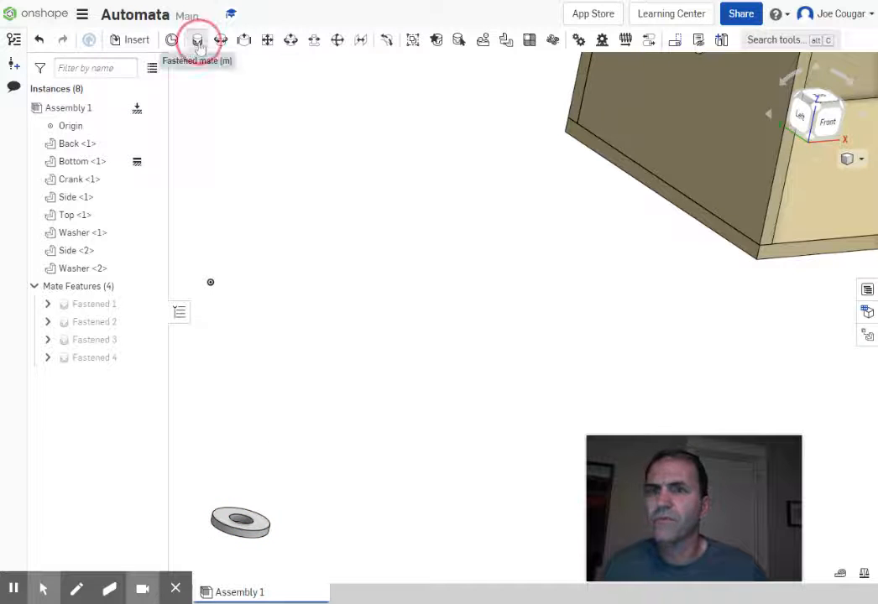
{"action": "left_click", "coordinate": [257, 523]}
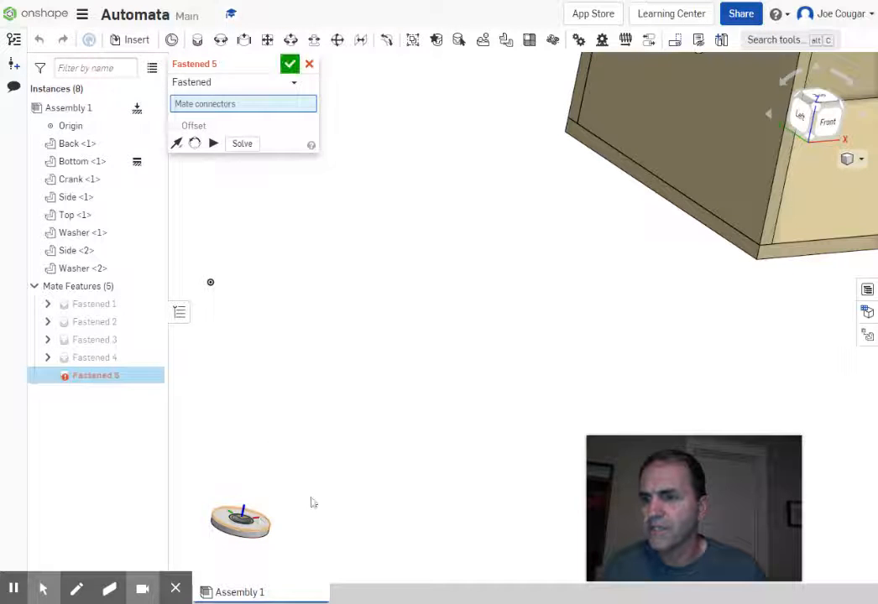
{"action": "scroll", "coordinate": [502, 270], "scroll_direction": "down", "scroll_amount": 3}
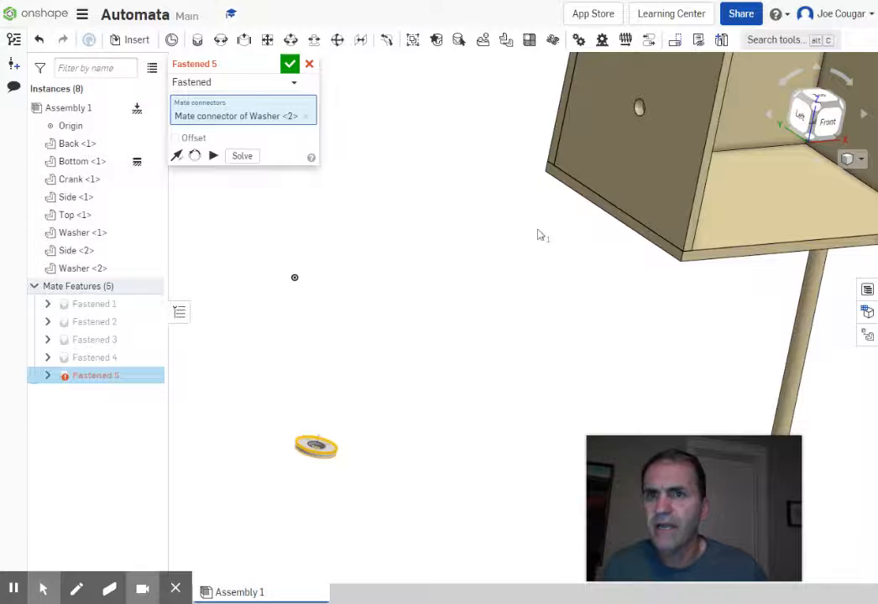
{"action": "middle_click_drag", "start_coordinate": [539, 235], "coordinate": [513, 320]}
{"action": "scroll", "coordinate": [615, 208], "scroll_direction": "up", "scroll_amount": 3}
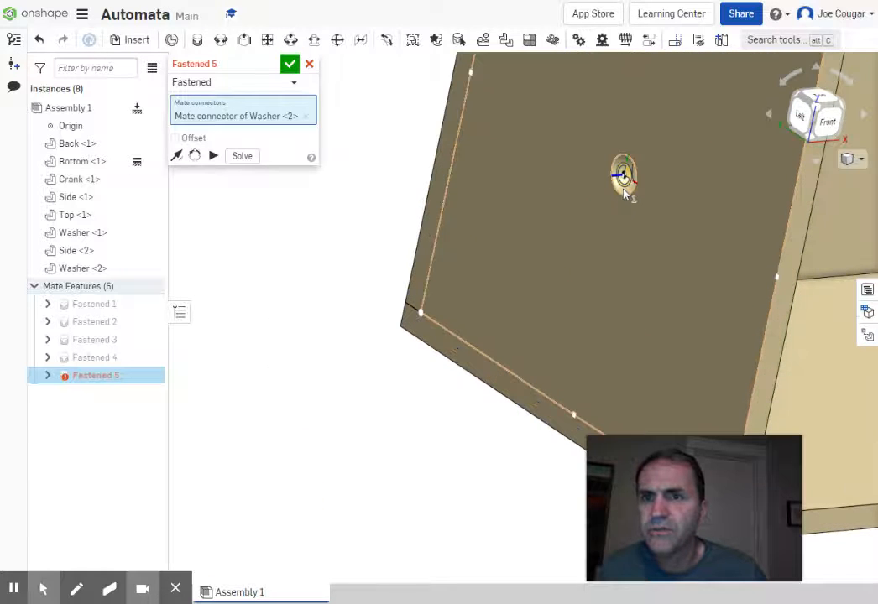
{"action": "left_click", "coordinate": [620, 199]}
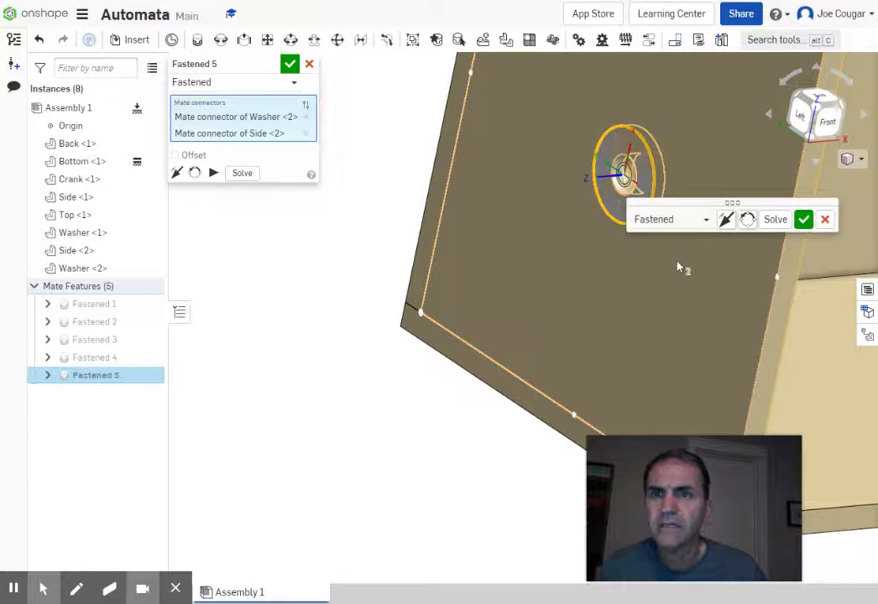
Flip the mate's primary axis so the washer sits against the outside of the left Side panel, and accept the mate.
{"action": "right_click_drag", "start_coordinate": [625, 274], "coordinate": [665, 275]}
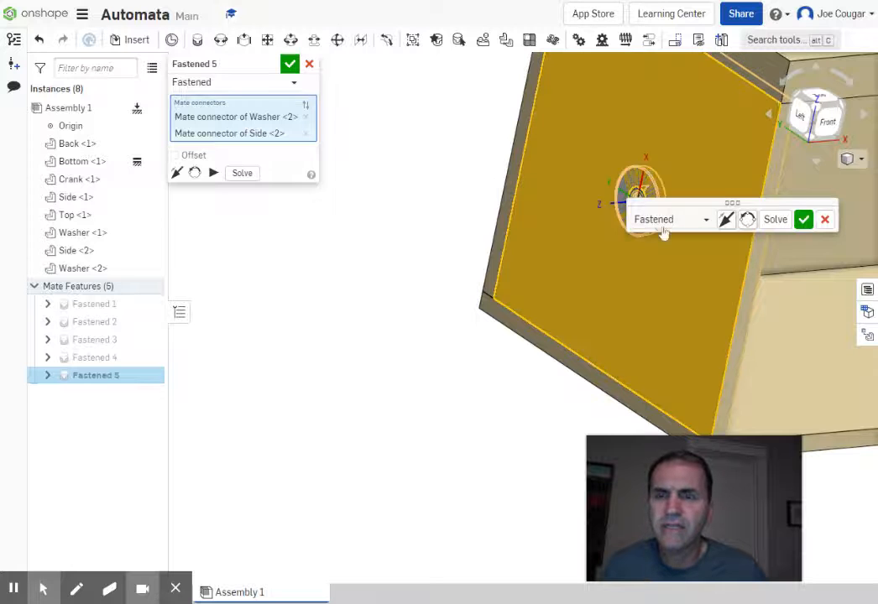
{"action": "right_click_drag", "start_coordinate": [424, 339], "coordinate": [464, 242]}
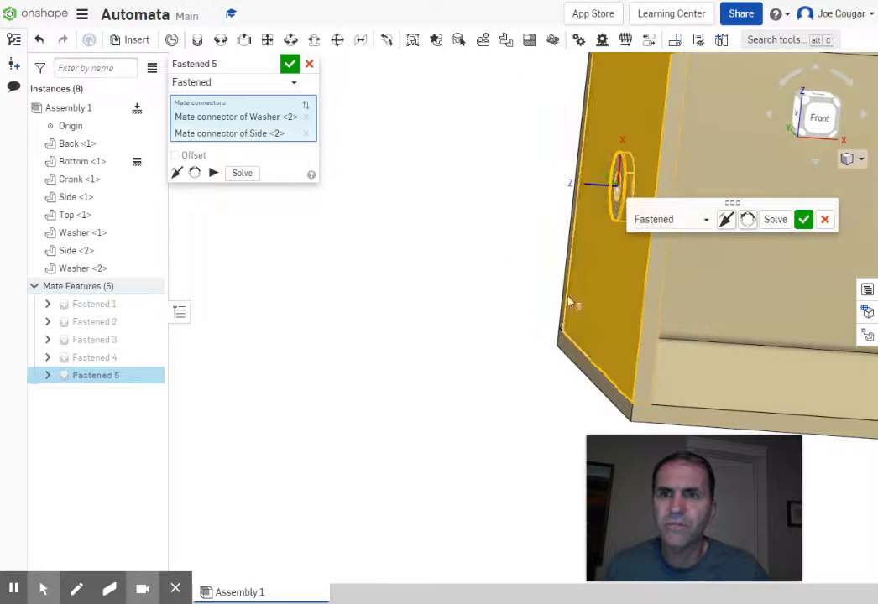
{"action": "left_click", "coordinate": [726, 220]}
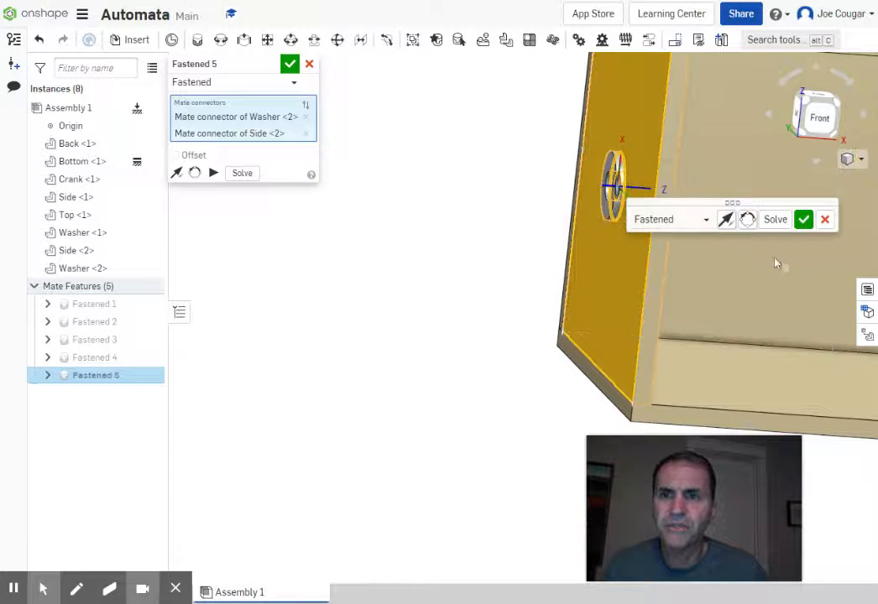
{"action": "left_click", "coordinate": [804, 222]}
{"action": "scroll", "coordinate": [747, 424], "scroll_direction": "down", "scroll_amount": 3}
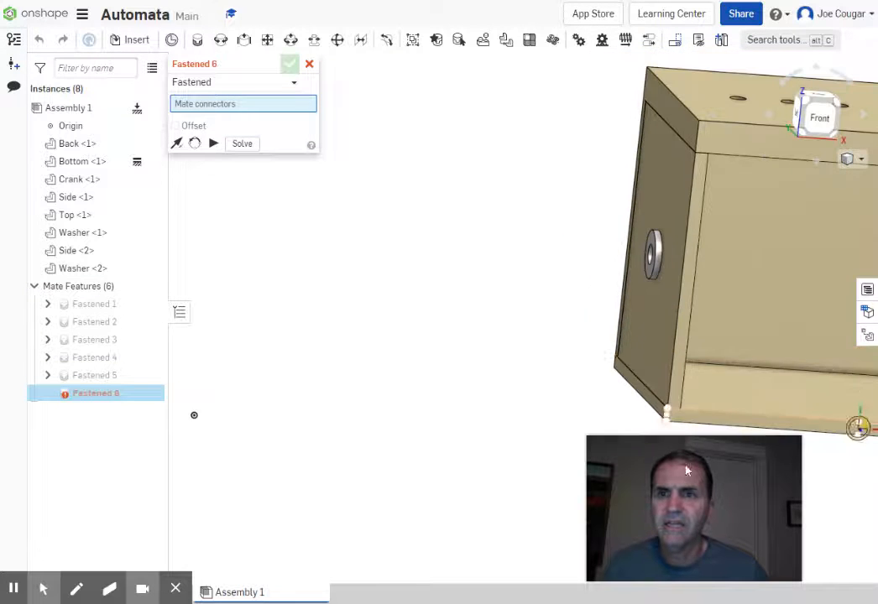
Fasten the remaining loose washer's upper face centre to the outer hole centre of the right Side panel, and accept the mate.
{"action": "middle_click_drag", "start_coordinate": [720, 346], "coordinate": [430, 309]}
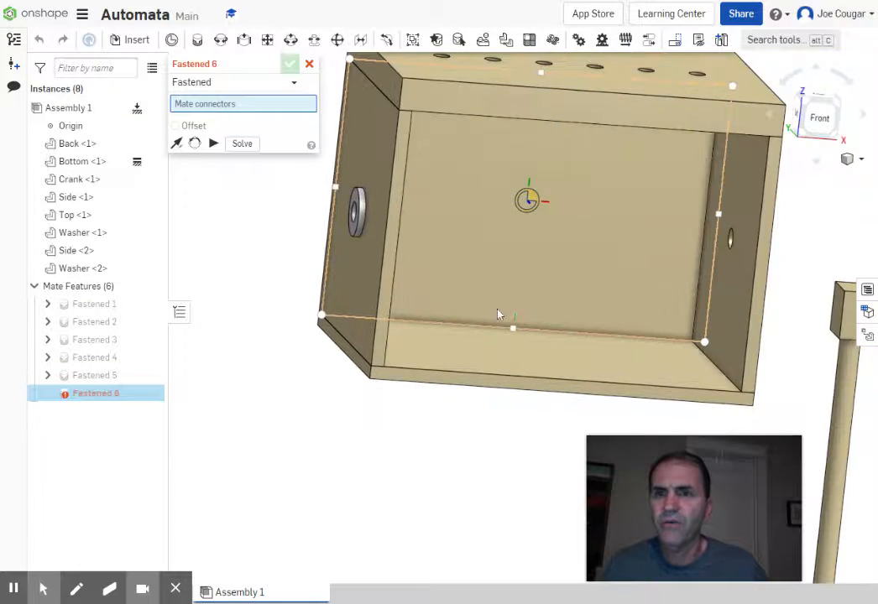
{"action": "scroll", "coordinate": [497, 311], "scroll_direction": "down", "scroll_amount": 4}
{"action": "scroll", "coordinate": [493, 323], "scroll_direction": "down", "scroll_amount": 3}
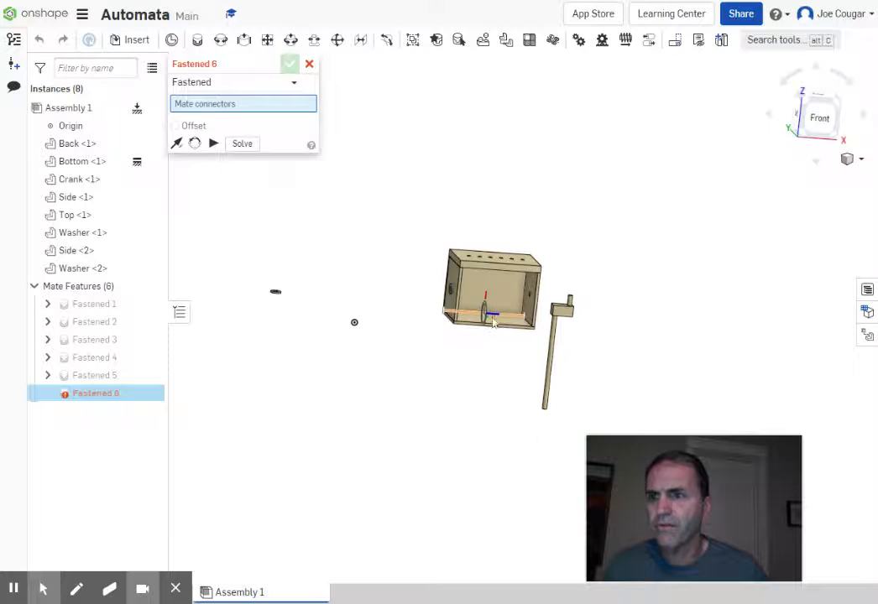
{"action": "scroll", "coordinate": [281, 289], "scroll_direction": "up", "scroll_amount": 5}
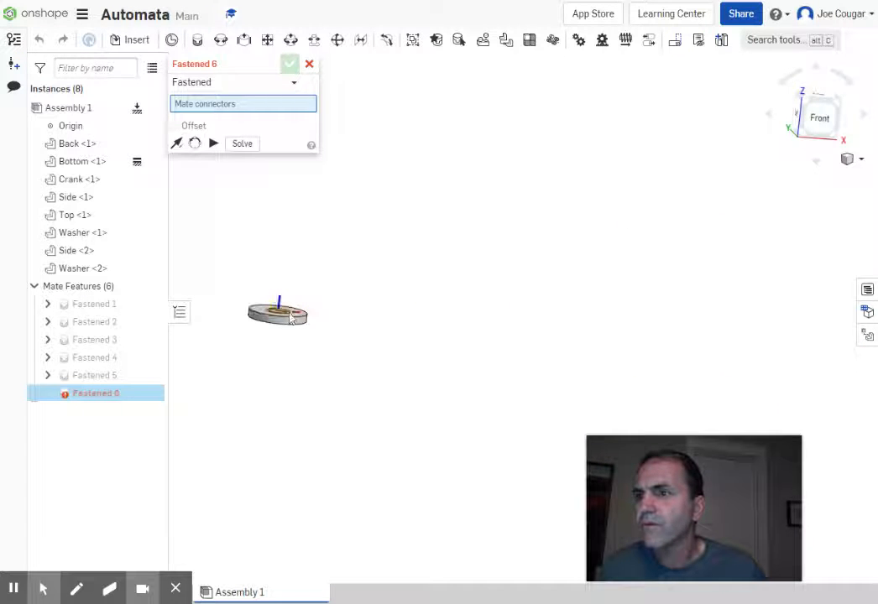
{"action": "left_click", "coordinate": [290, 318]}
{"action": "scroll", "coordinate": [460, 272], "scroll_direction": "down", "scroll_amount": 5}
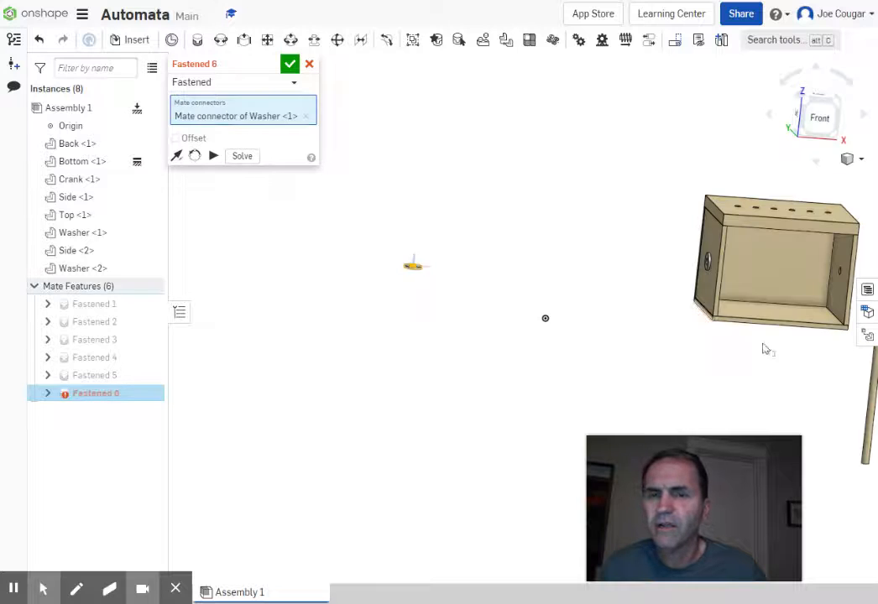
{"action": "right_click_drag", "start_coordinate": [766, 349], "coordinate": [727, 283]}
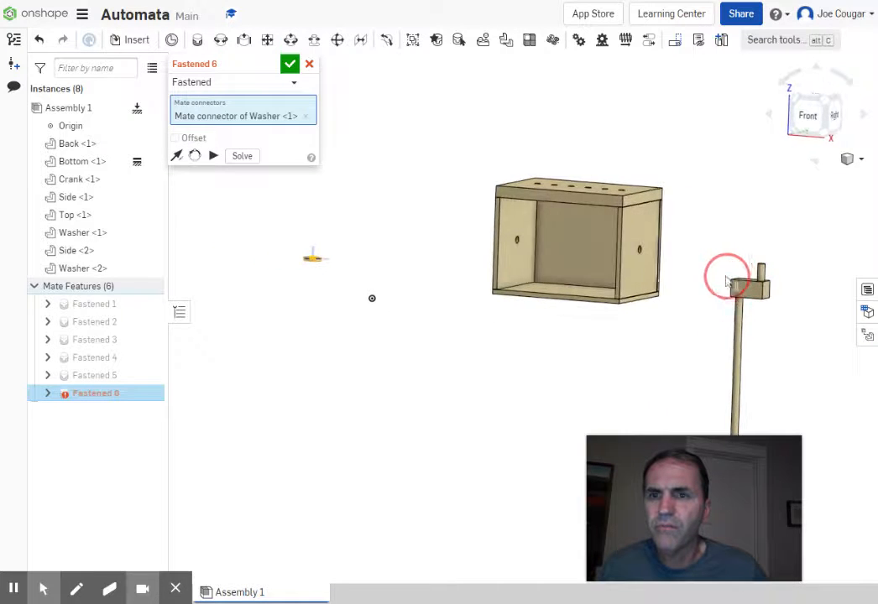
{"action": "scroll", "coordinate": [638, 249], "scroll_direction": "up", "scroll_amount": 5}
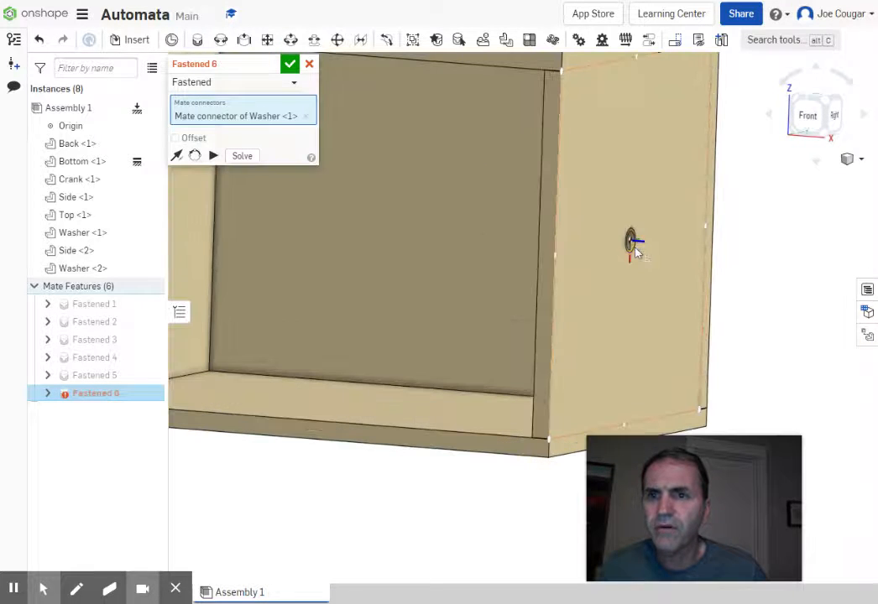
{"action": "left_click", "coordinate": [630, 243]}
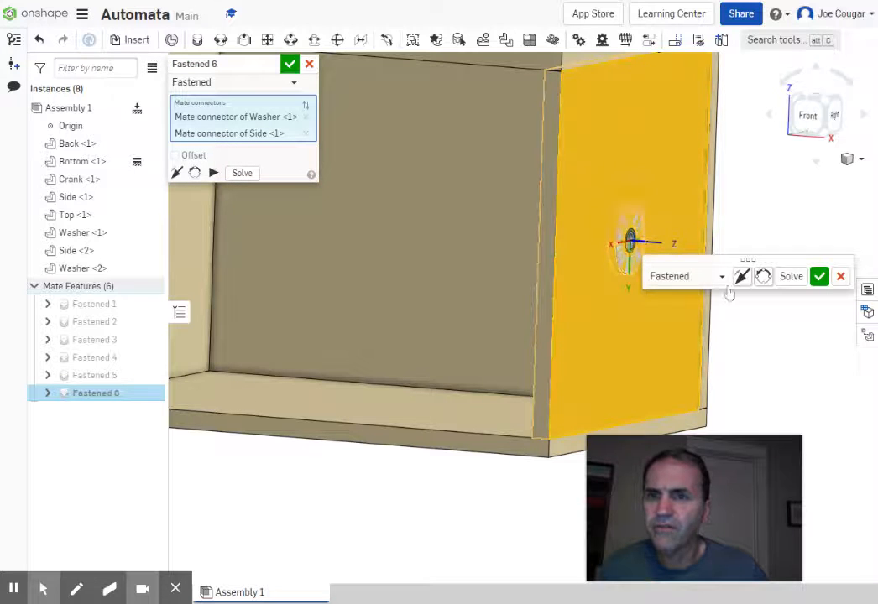
{"action": "left_click", "coordinate": [820, 278]}
{"action": "scroll", "coordinate": [819, 280], "scroll_direction": "down", "scroll_amount": 3}
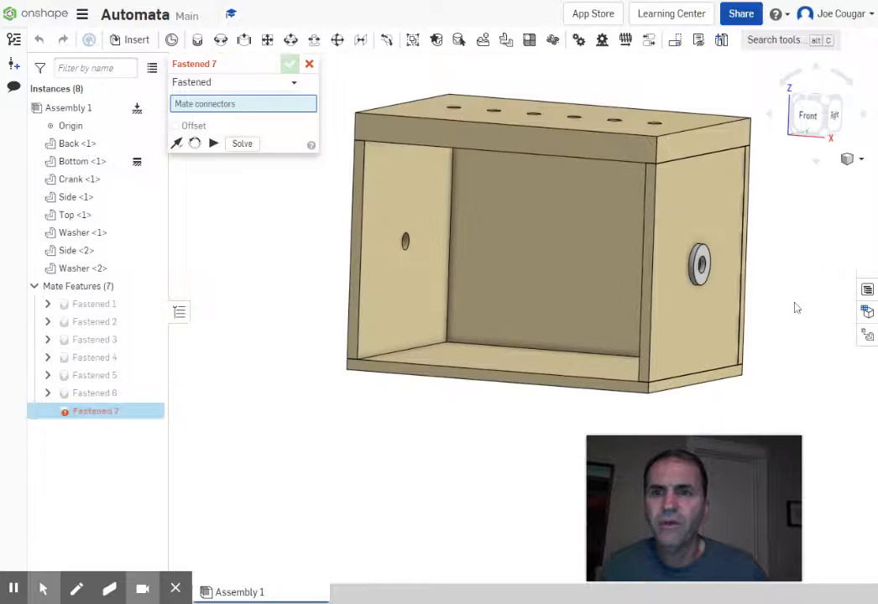
Create a Revolute mate joining the crank's long shaft, where it meets the block, to the outer hole centre of the right washer.
{"action": "middle_click_drag", "start_coordinate": [800, 308], "coordinate": [638, 288]}
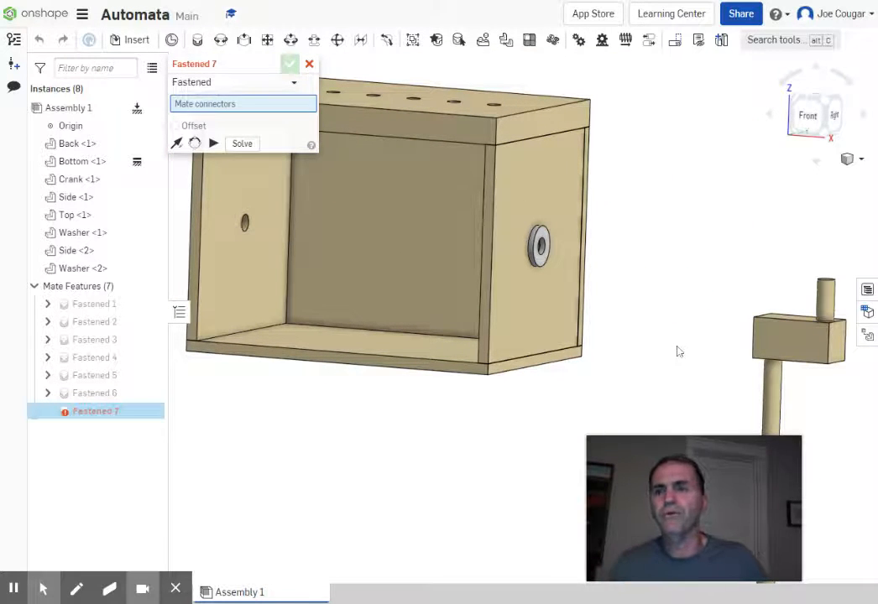
{"action": "scroll", "coordinate": [690, 335], "scroll_direction": "down", "scroll_amount": 1}
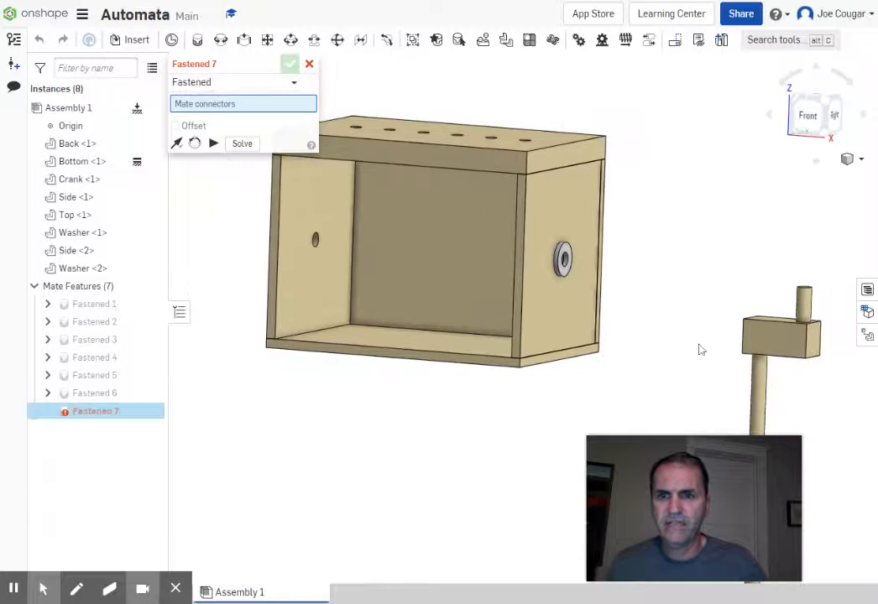
{"action": "middle_click_drag", "start_coordinate": [699, 349], "coordinate": [658, 255]}
{"action": "right_click_drag", "start_coordinate": [657, 254], "coordinate": [662, 227]}
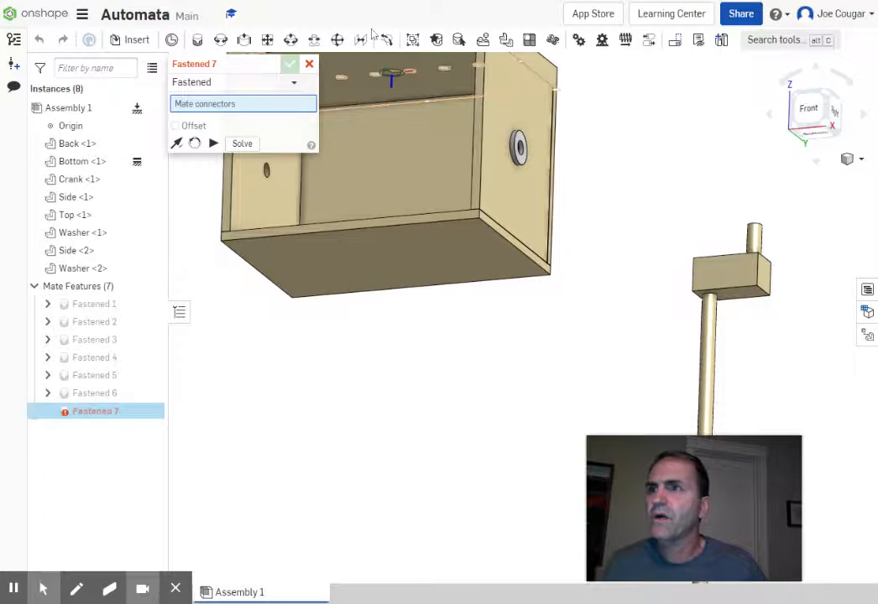
{"action": "left_click", "coordinate": [221, 42]}
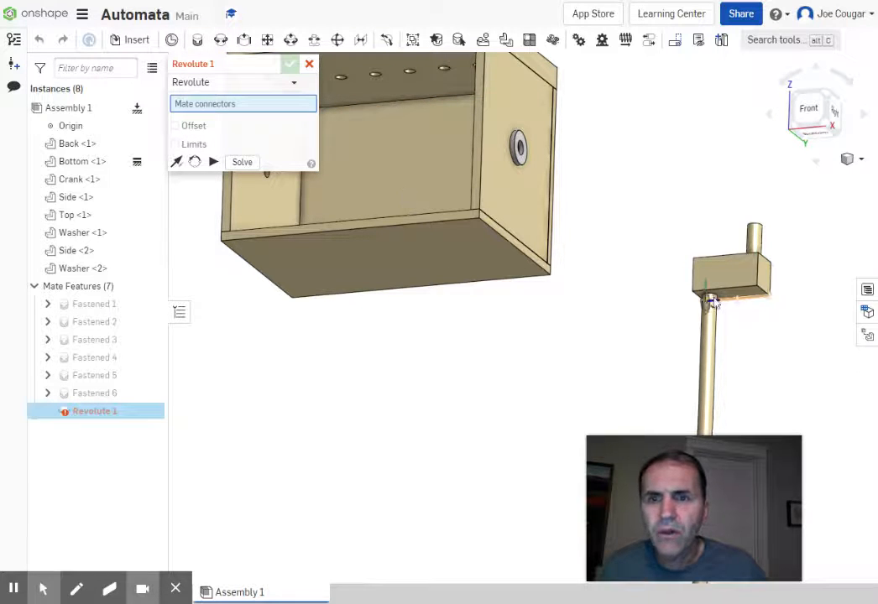
{"action": "scroll", "coordinate": [712, 302], "scroll_direction": "up", "scroll_amount": 5}
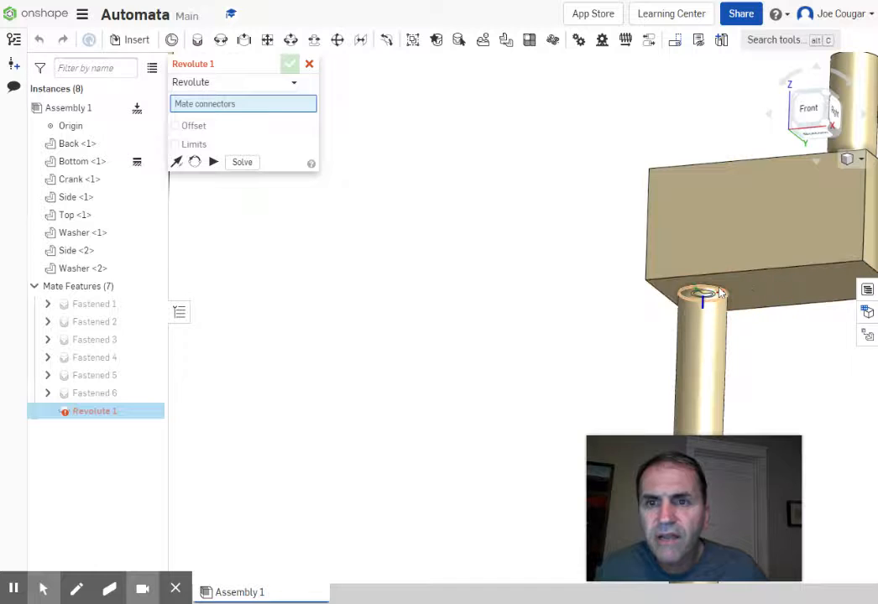
{"action": "left_click", "coordinate": [709, 293]}
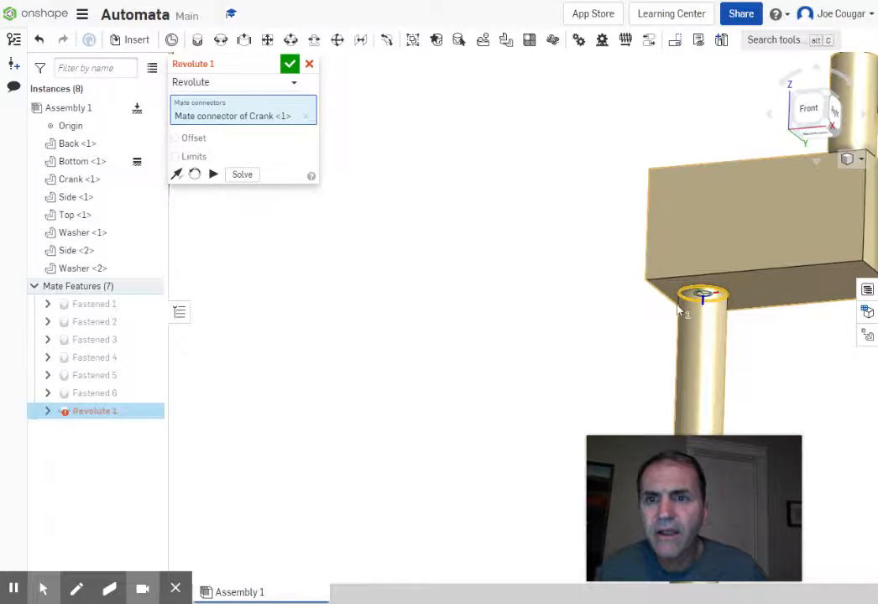
{"action": "scroll", "coordinate": [636, 312], "scroll_direction": "down", "scroll_amount": 3}
{"action": "scroll", "coordinate": [636, 313], "scroll_direction": "down", "scroll_amount": 2}
{"action": "middle_click_drag", "start_coordinate": [564, 207], "coordinate": [620, 257]}
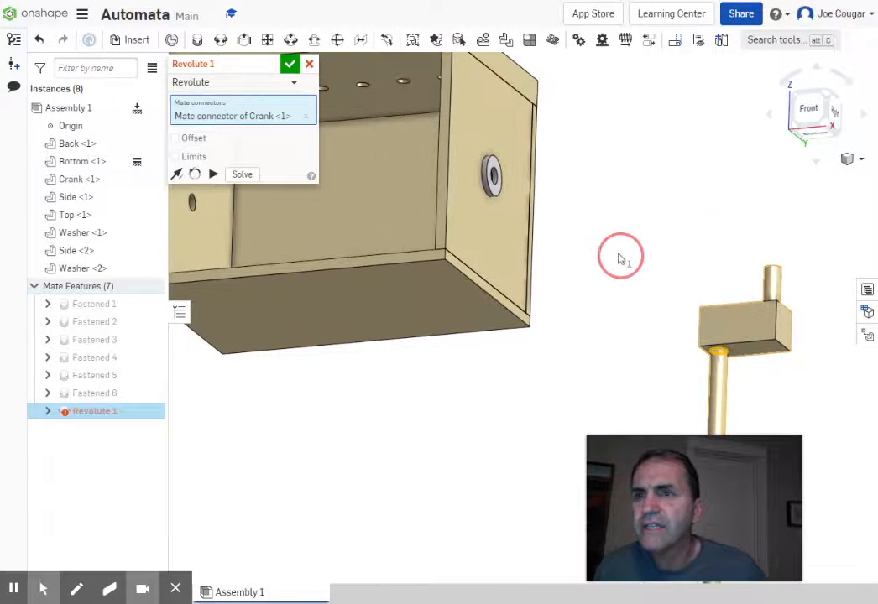
{"action": "scroll", "coordinate": [497, 182], "scroll_direction": "up", "scroll_amount": 5}
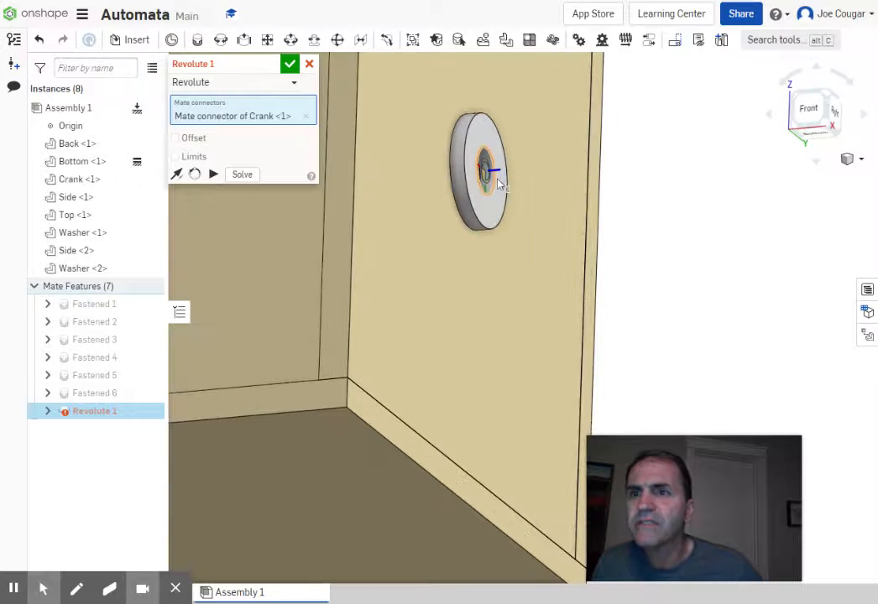
{"action": "left_click", "coordinate": [499, 185]}
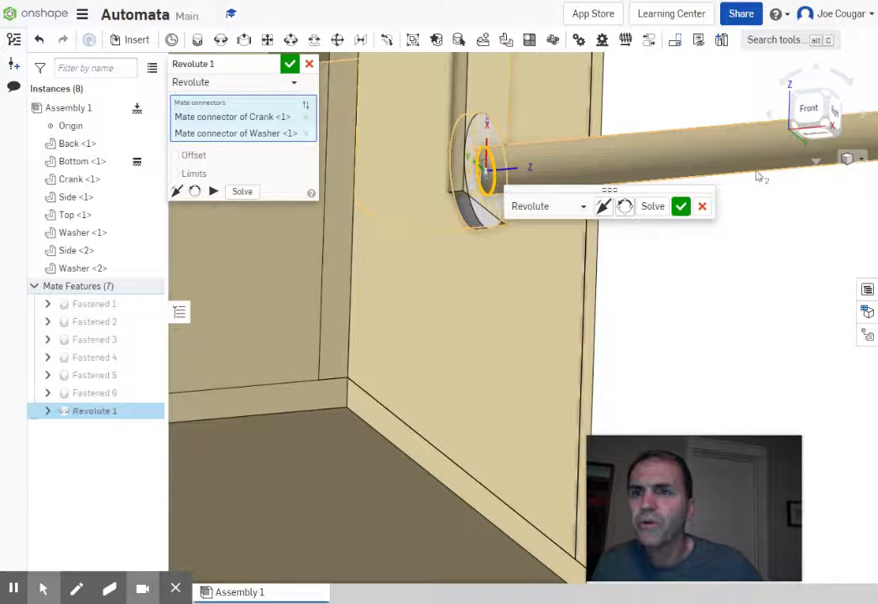
Flip the Revolute mate's primary axis so the crank shaft runs through the box, and accept the mate.
{"action": "left_click", "coordinate": [603, 208]}
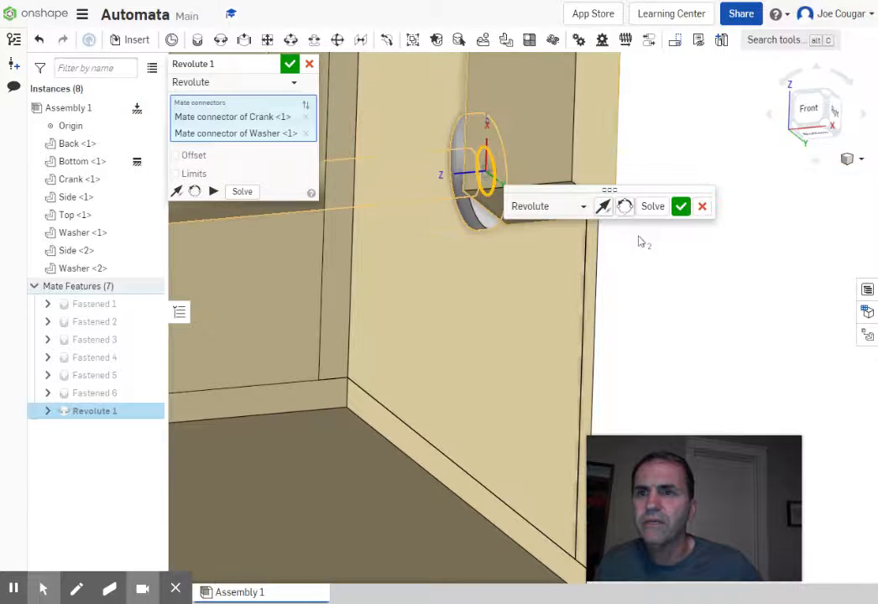
{"action": "scroll", "coordinate": [646, 243], "scroll_direction": "down", "scroll_amount": 5}
{"action": "scroll", "coordinate": [651, 243], "scroll_direction": "down", "scroll_amount": 3}
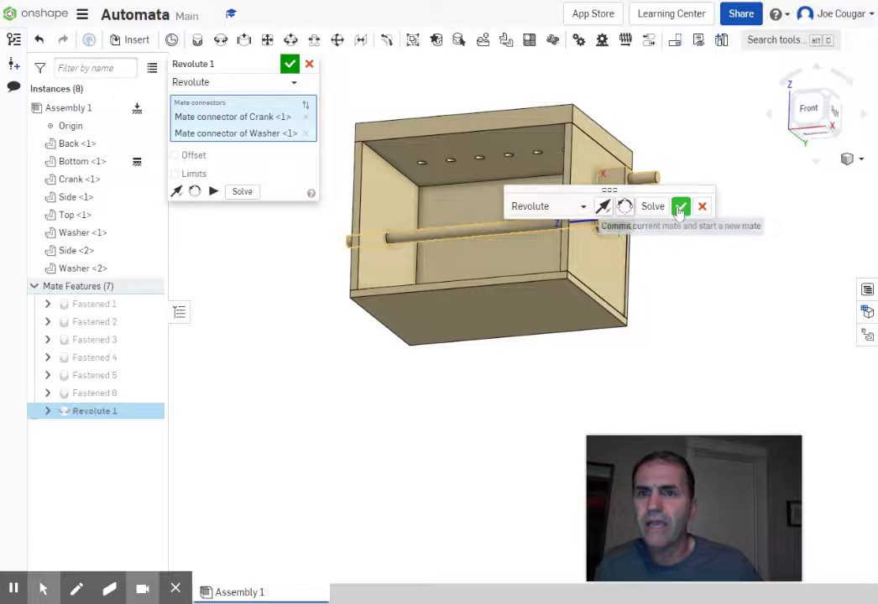
{"action": "left_click", "coordinate": [680, 206]}
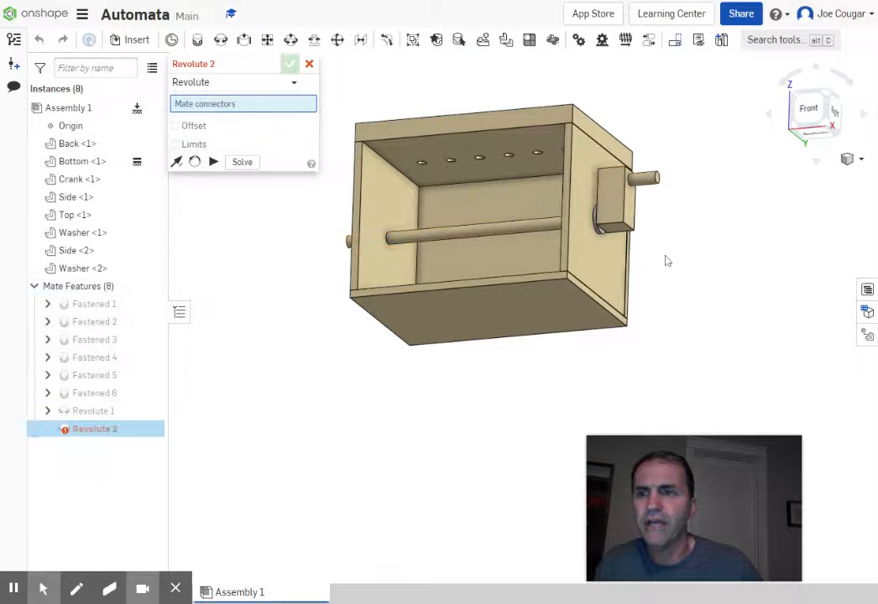
Turn the crank by its handle to test its rotation, and leave the Revolute mate command without adding another mate.
{"action": "right_click_drag", "start_coordinate": [668, 261], "coordinate": [645, 237]}
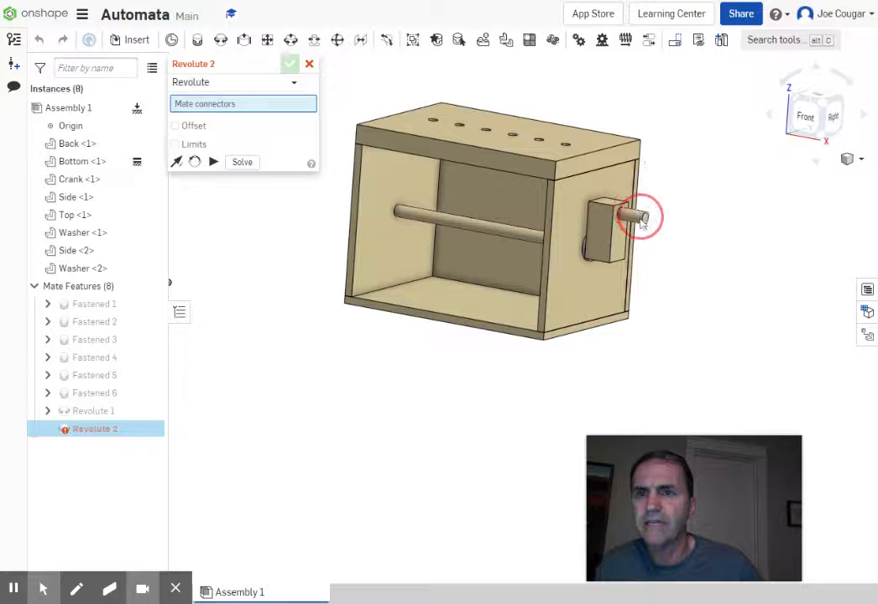
{"action": "left_click_drag", "start_coordinate": [642, 218], "coordinate": [727, 270]}
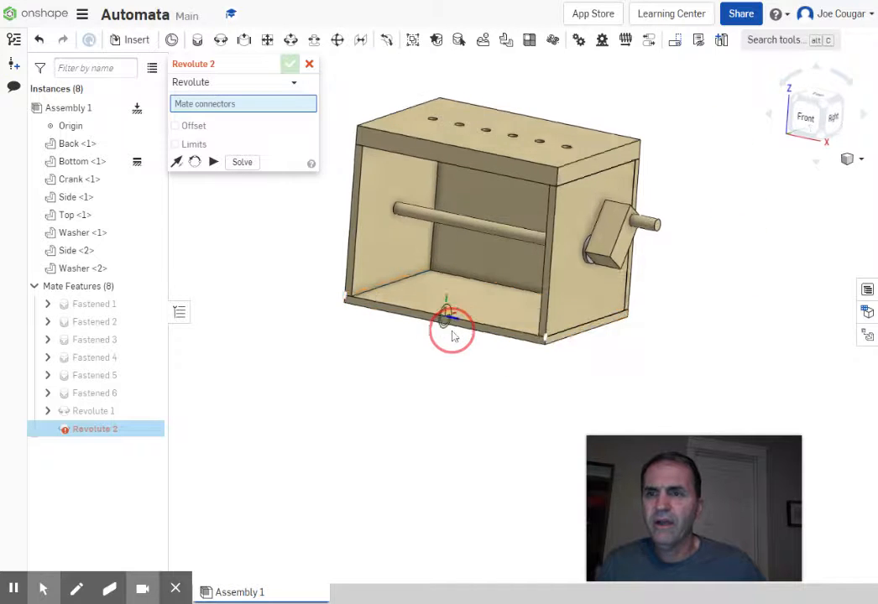
{"action": "mouse_move", "coordinate": [453, 335]}
{"action": "right_mouse_down"}
{"action": "mouse_move", "coordinate": [467, 344]}
{"action": "mouse_move", "coordinate": [508, 308]}
{"action": "mouse_move", "coordinate": [471, 334]}
{"action": "mouse_move", "coordinate": [468, 349]}
{"action": "mouse_move", "coordinate": [455, 343]}
{"action": "mouse_move", "coordinate": [459, 351]}
{"action": "right_mouse_up"}
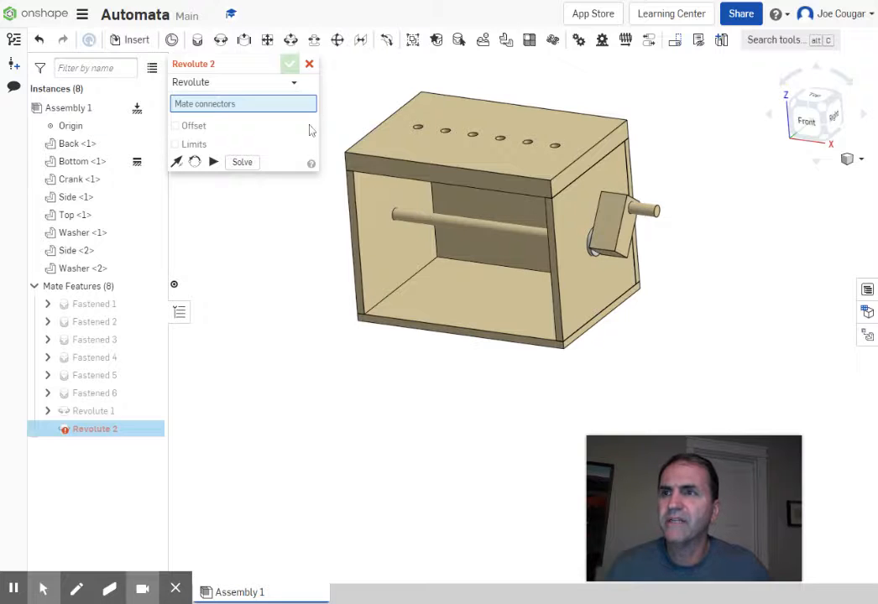
{"action": "left_click", "coordinate": [309, 65]}
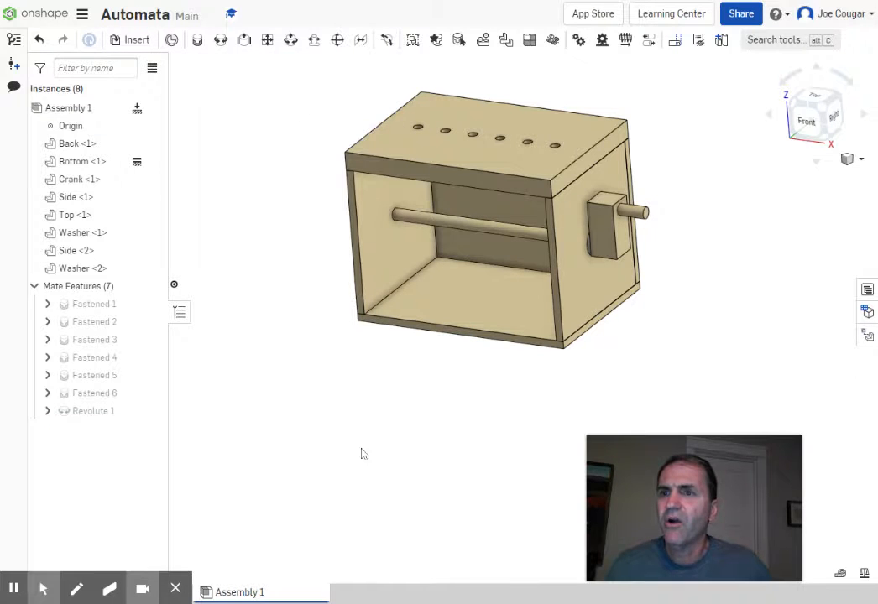
{"action": "right_click_drag", "start_coordinate": [362, 453], "coordinate": [414, 443]}
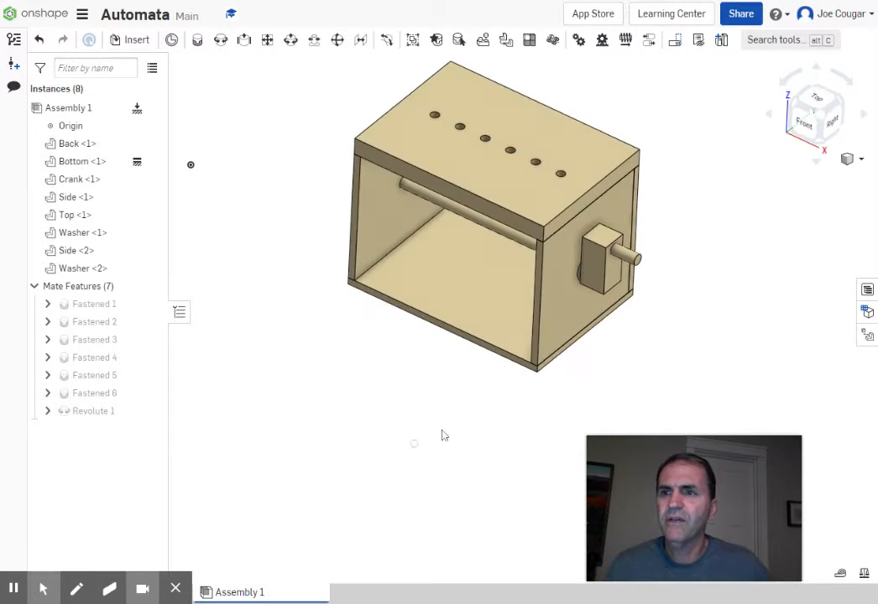